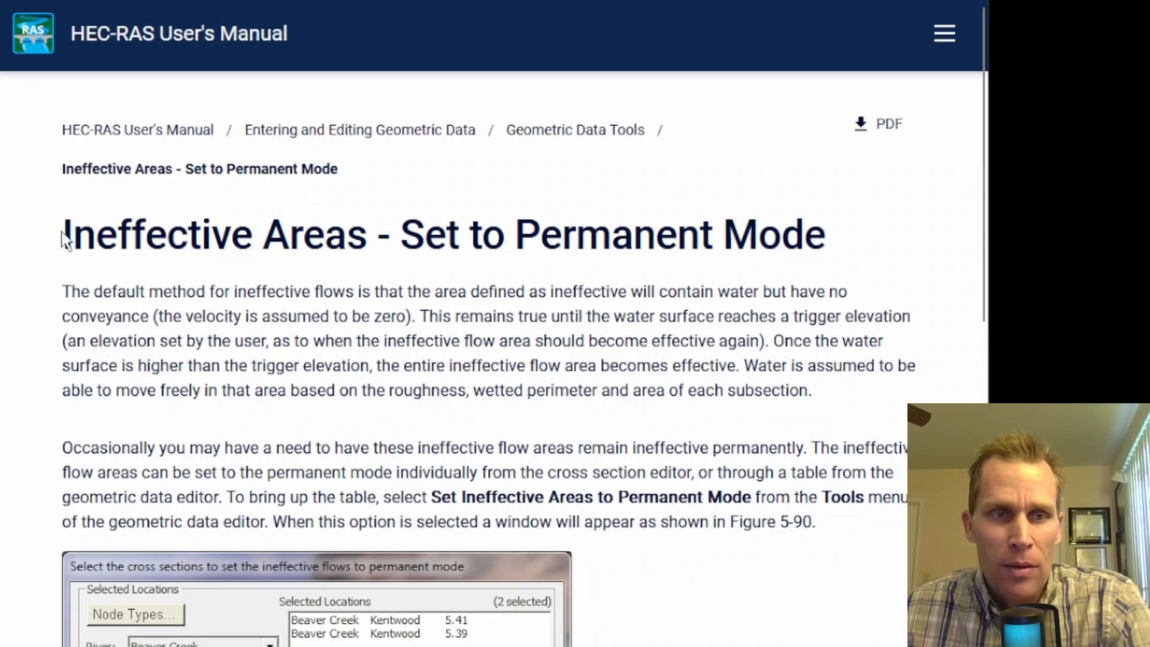
- Read the manual's page on setting ineffective areas to permanent mode, including the editor figure and its instructions
drag(65, 240, 797, 254)
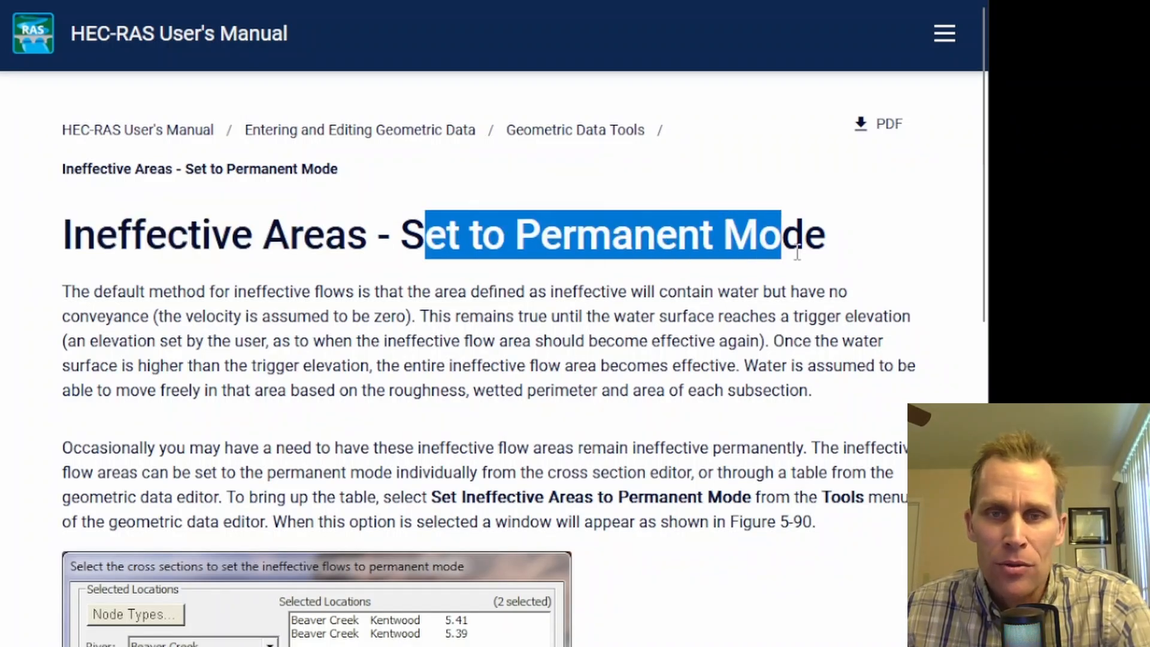
click(727, 350)
scroll(725, 353, down, 9)
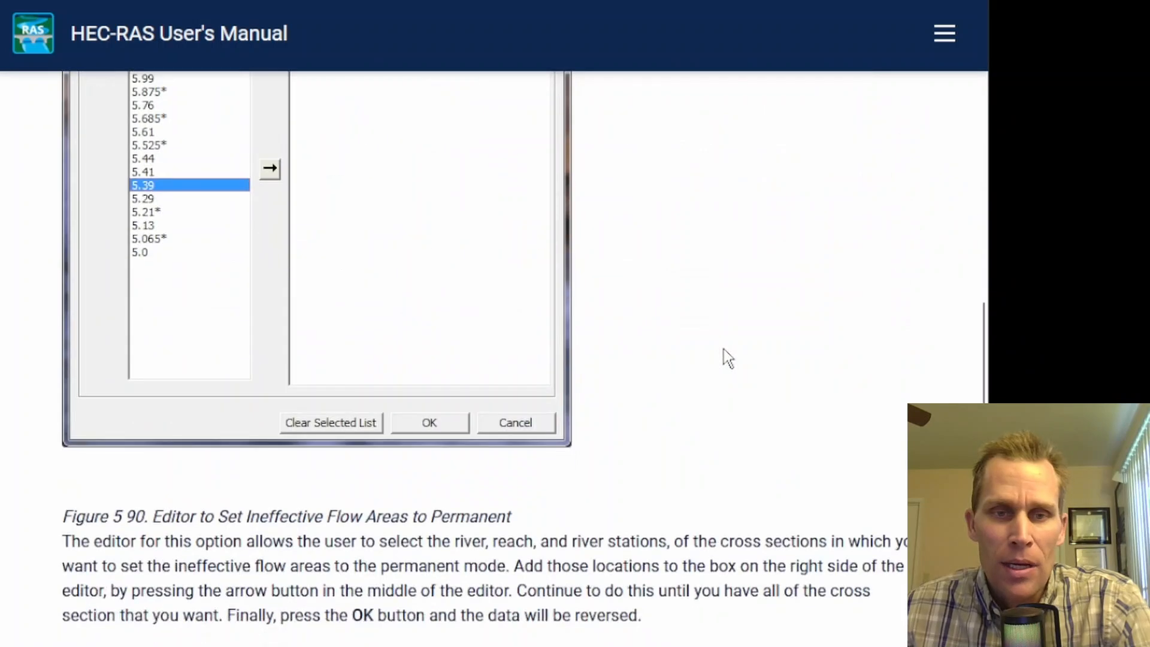
scroll(723, 357, up, 9)
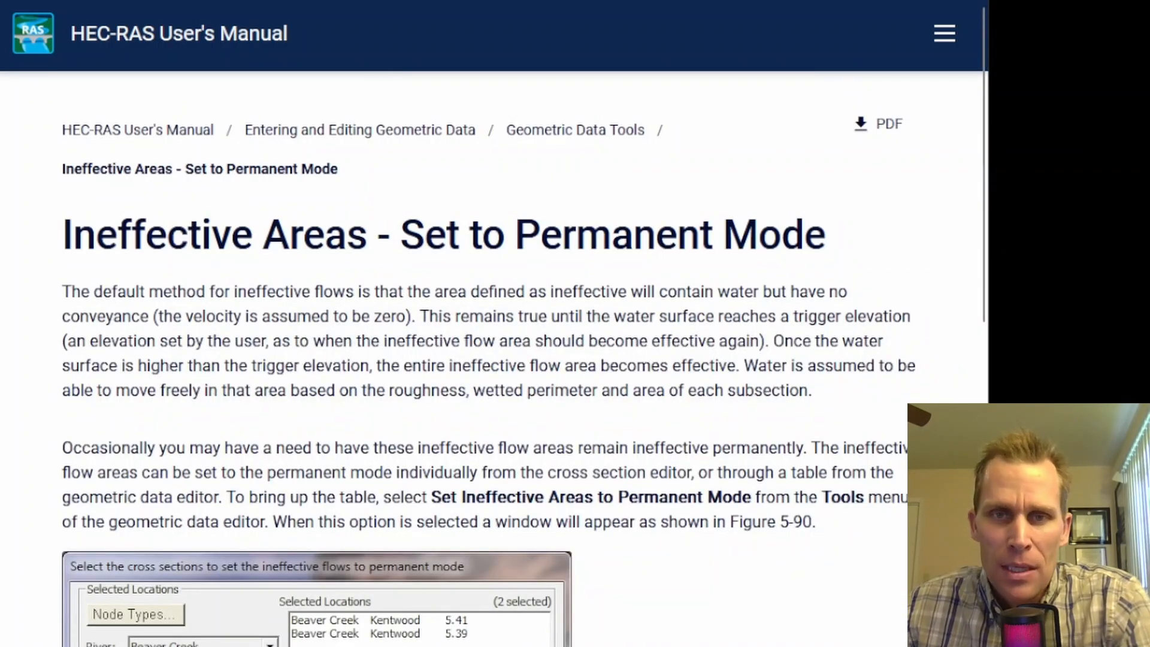
- Switch to HEC-RAS and examine the cross section data for River A, Reach1 at river station 1000
click(883, 5)
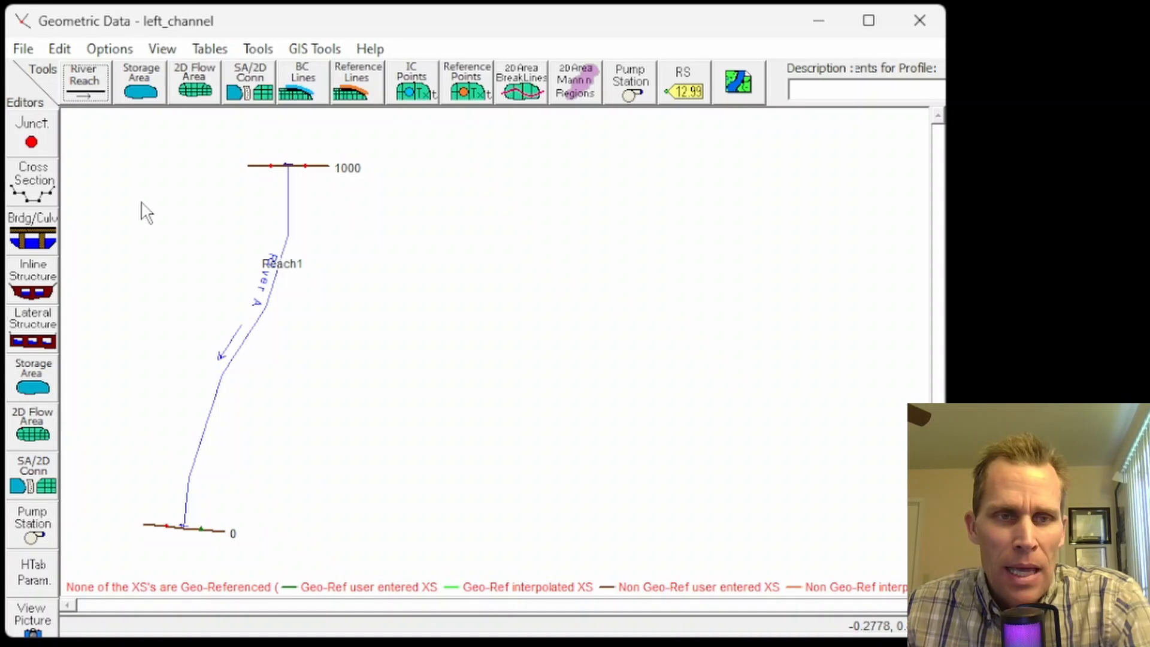
click(34, 183)
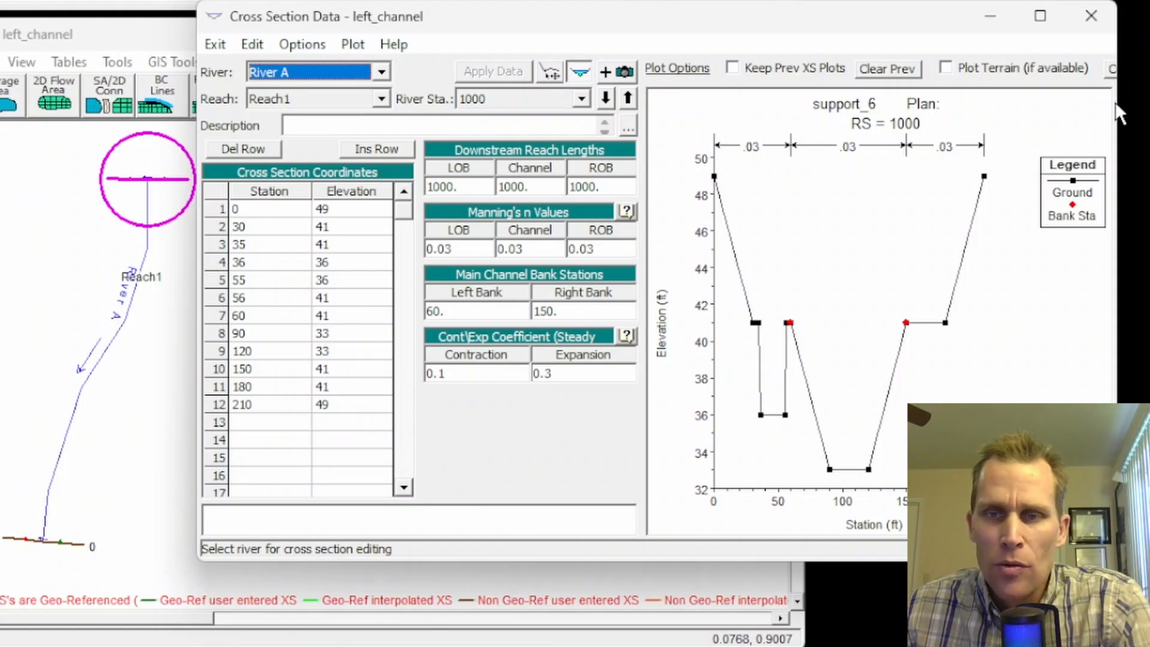
click(1090, 15)
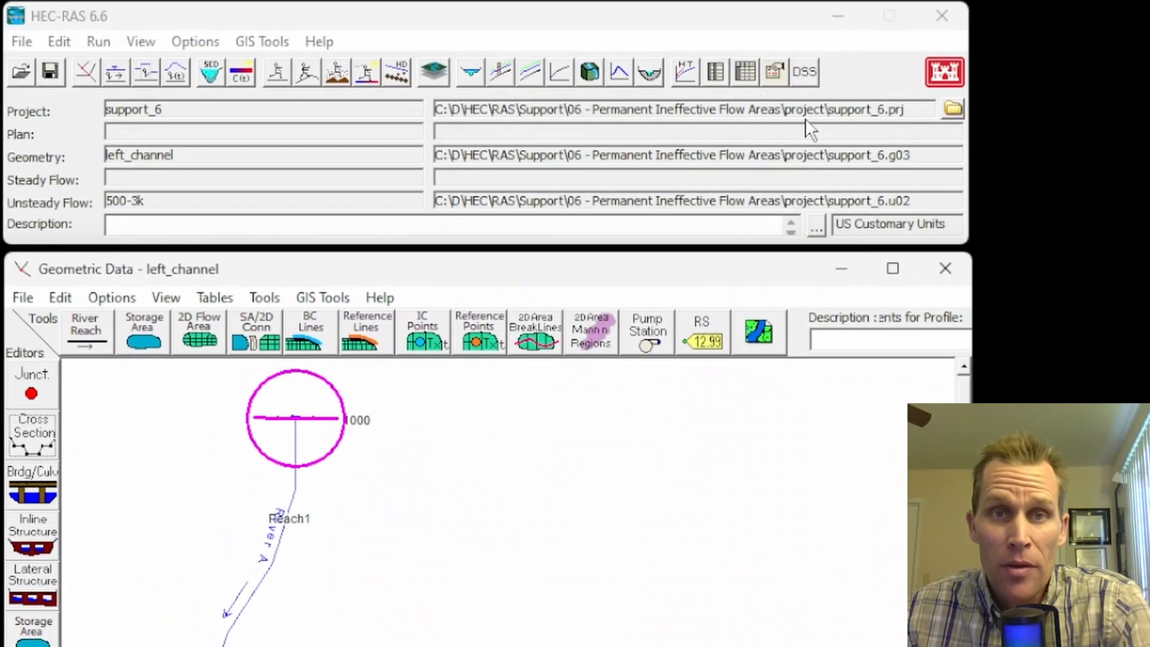
- Review the 500-3k unsteady flow data, including the table and plot of the flow hydrograph at river station 1000
click(182, 77)
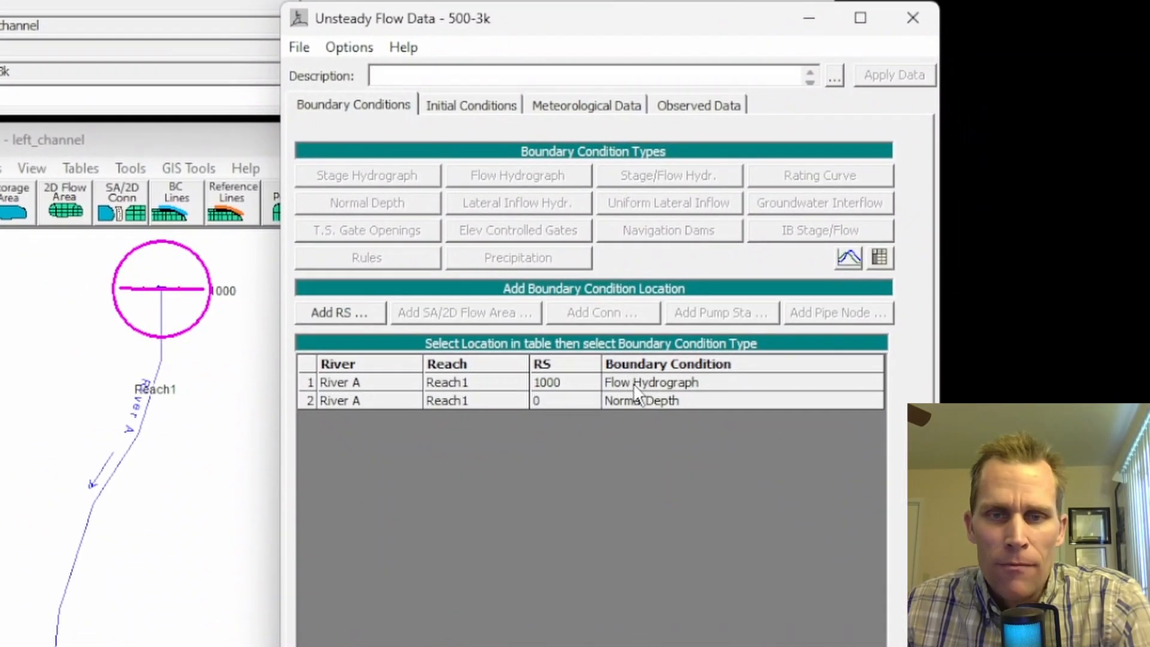
double_click(634, 383)
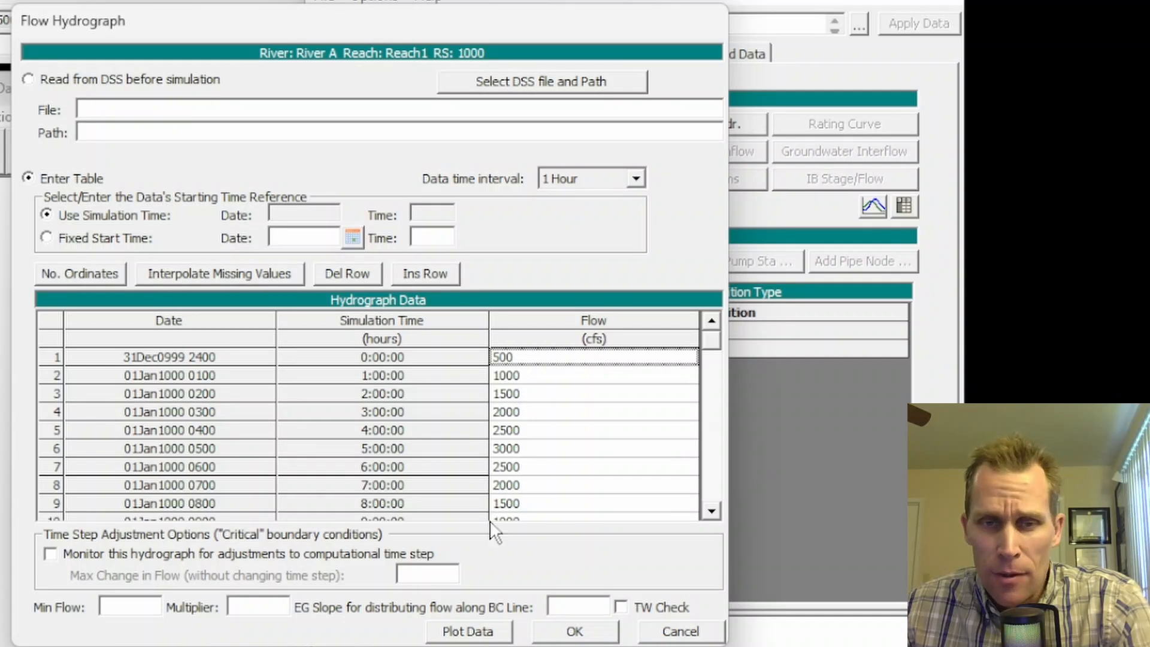
click(476, 630)
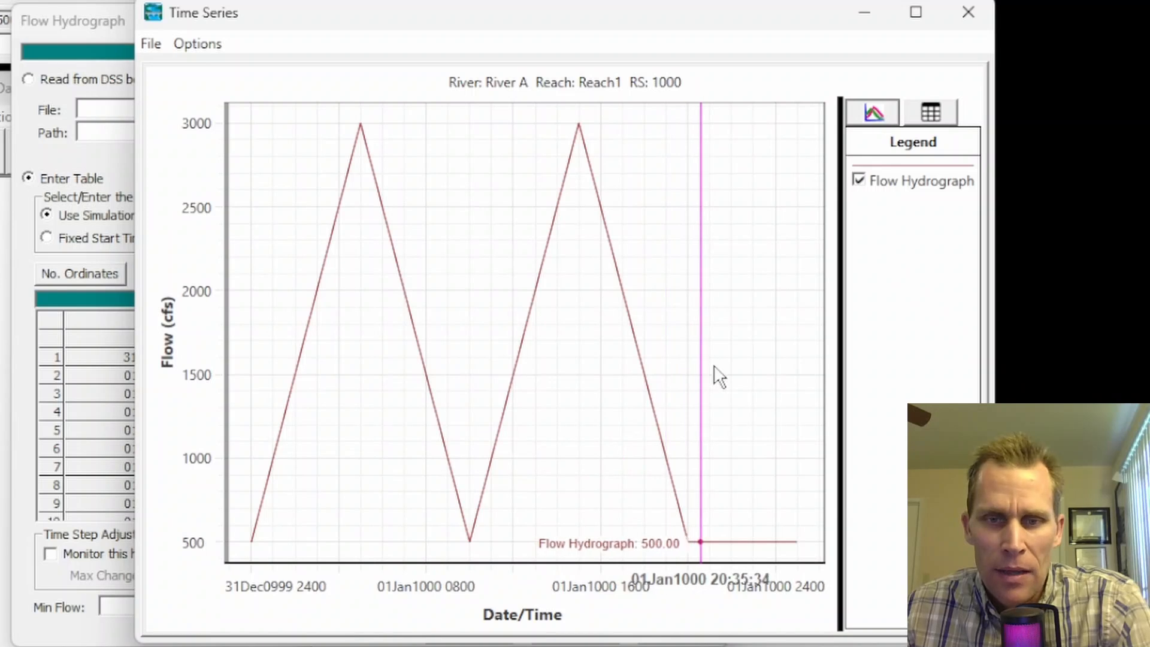
click(965, 14)
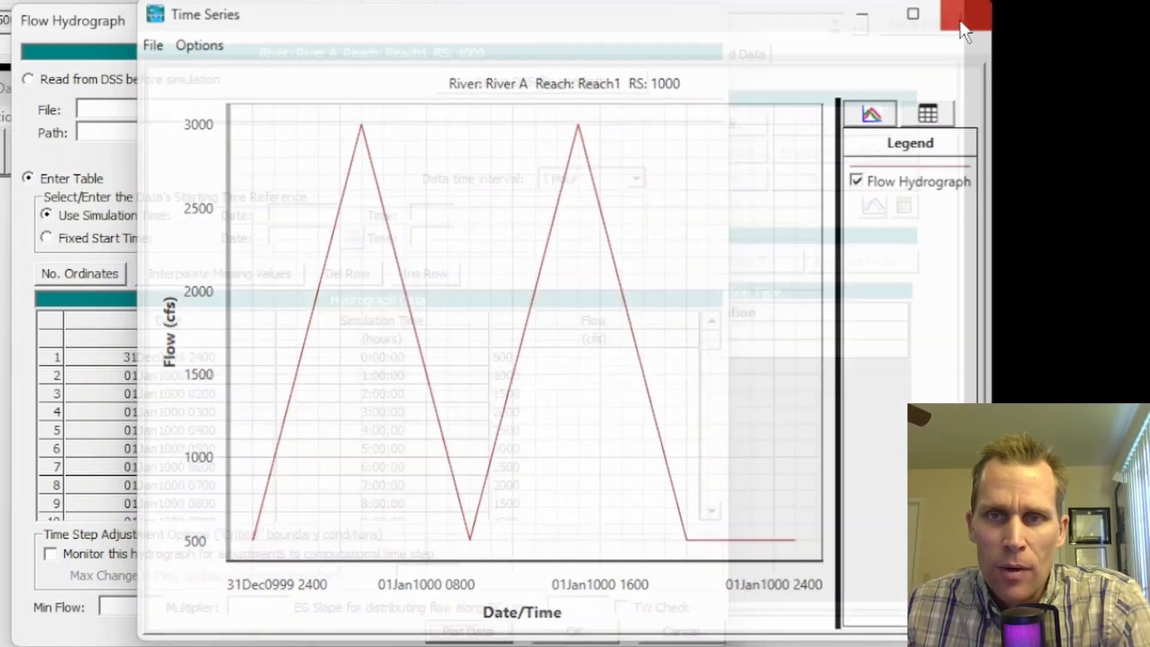
click(574, 631)
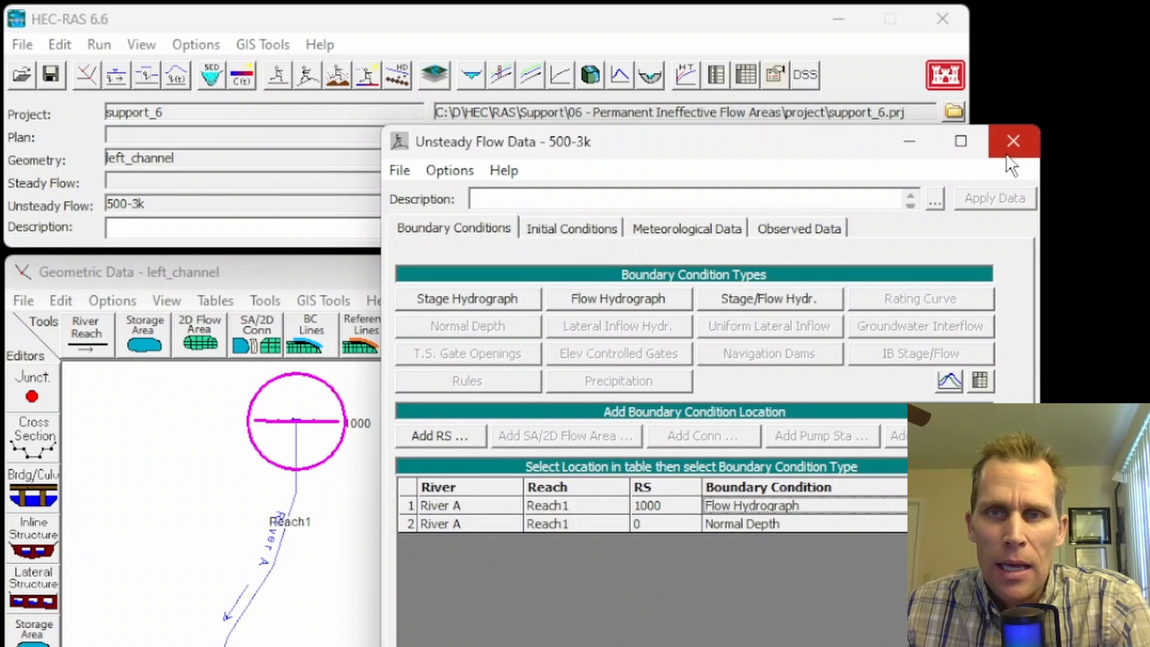
click(1013, 144)
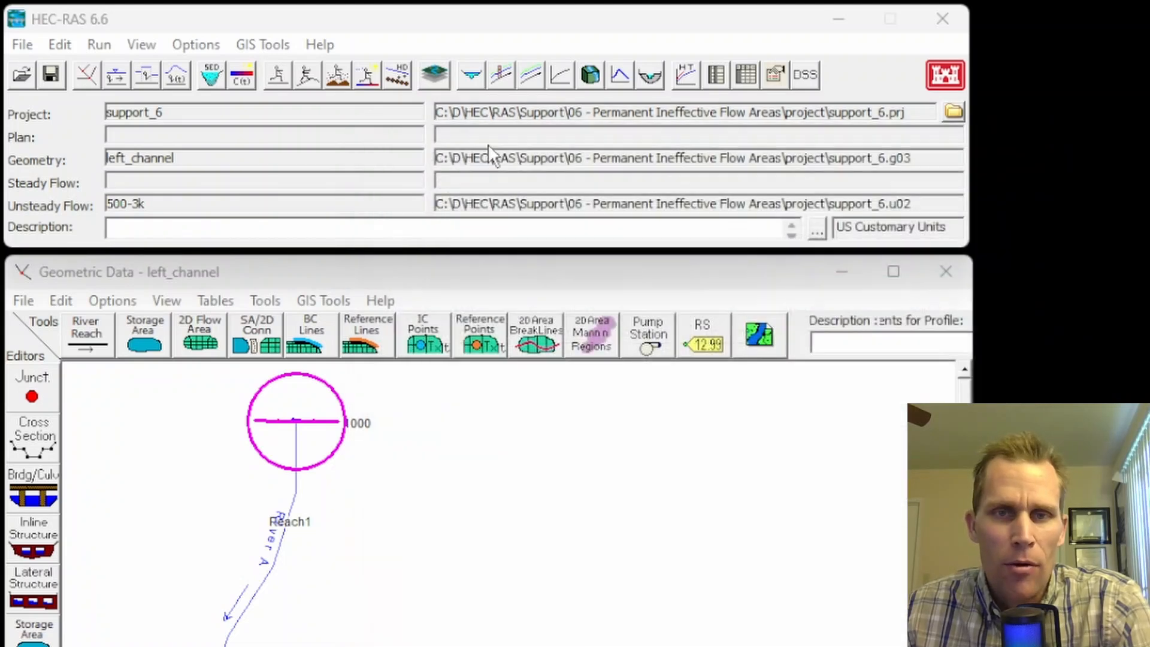
- Save a new unsteady flow plan titled left_channel in the project folder, with left_channel as its short identifier
click(308, 75)
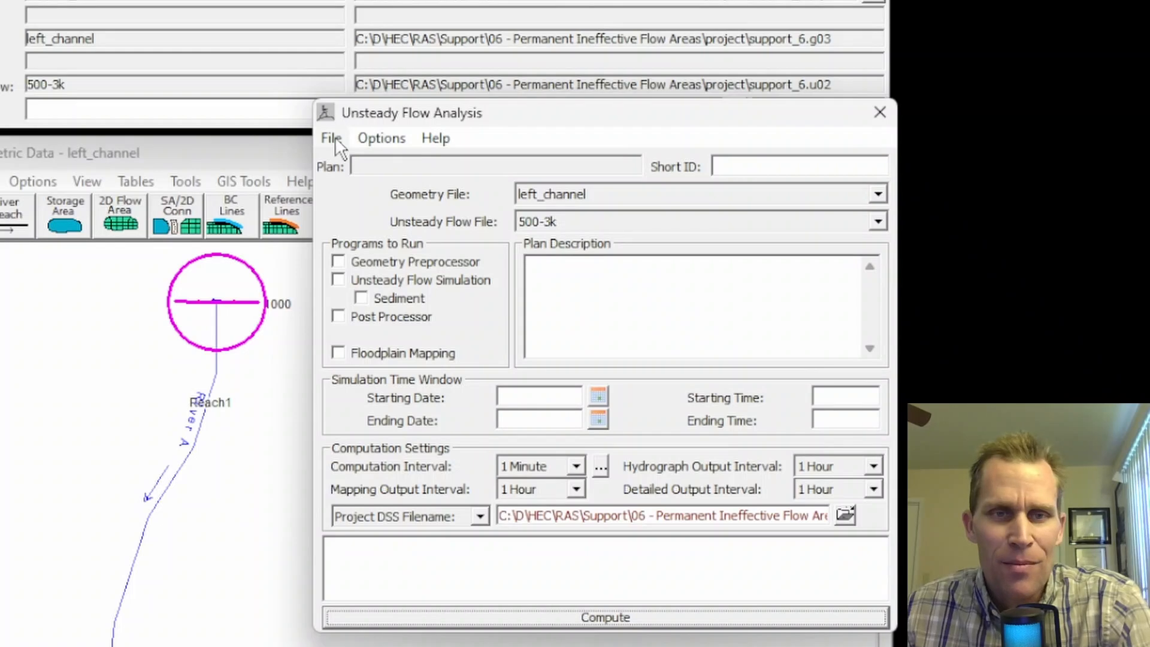
click(333, 138)
click(380, 215)
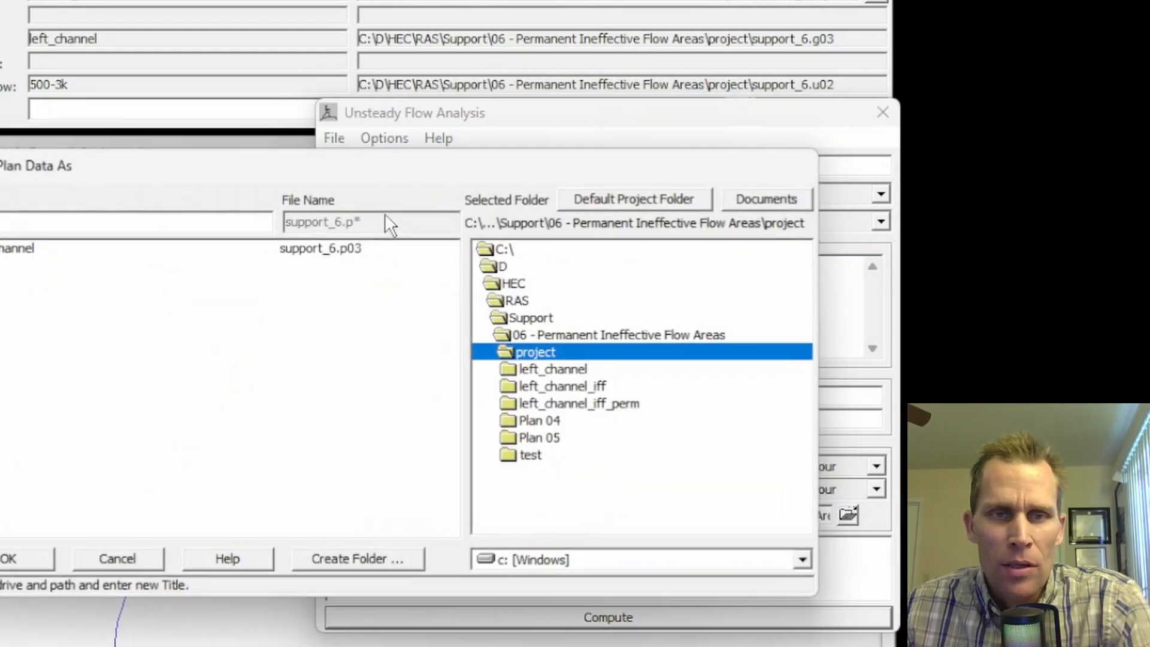
click(52, 249)
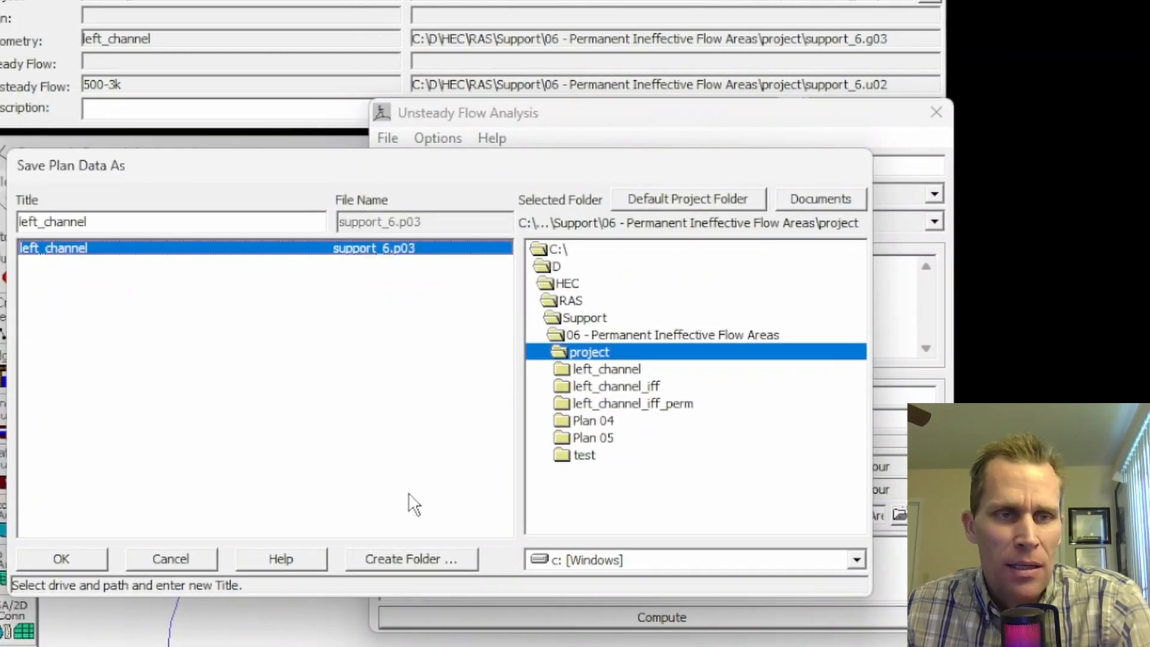
double_click(111, 226)
key(ctrl+c)
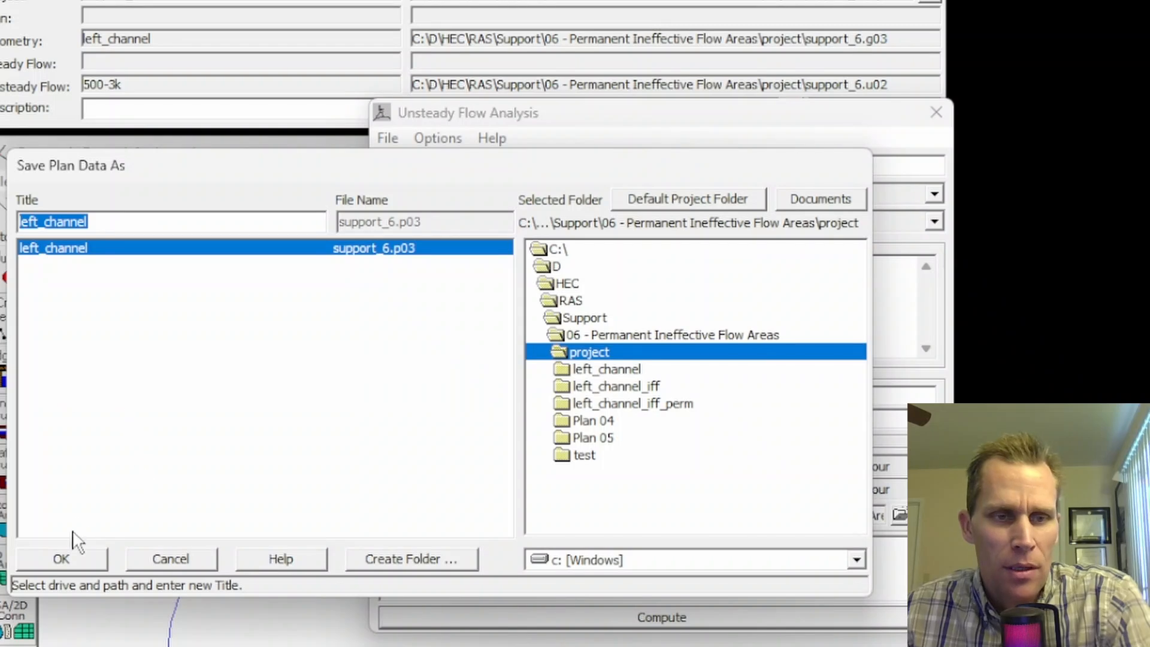
click(66, 558)
click(862, 453)
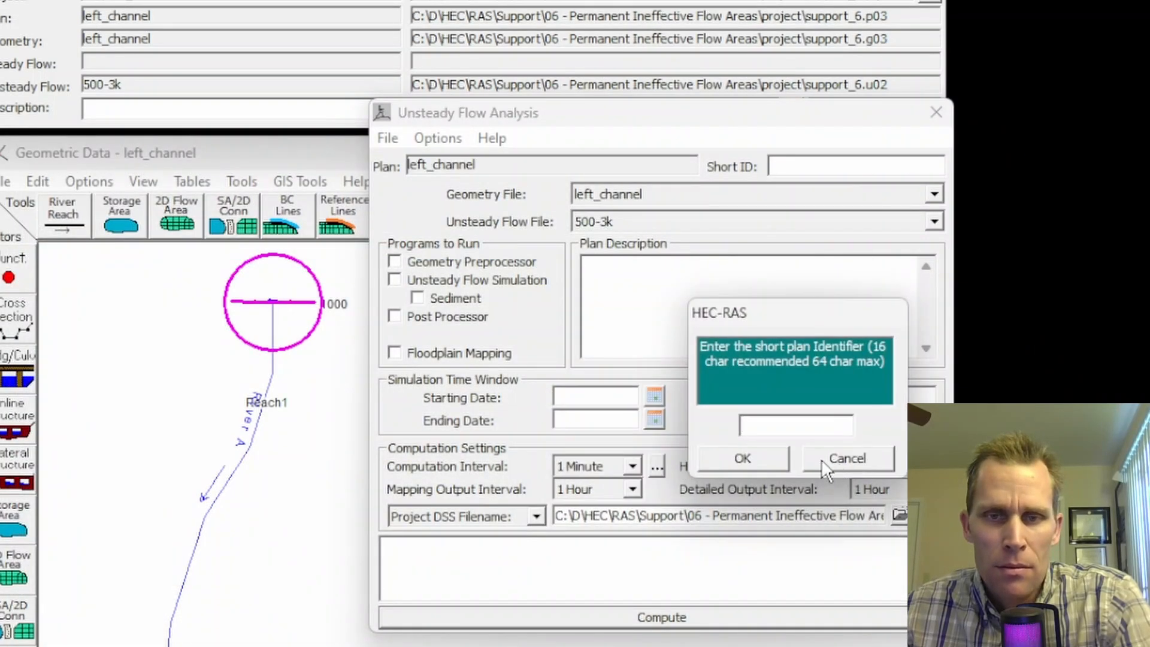
key(ctrl+v)
click(759, 458)
- Enable the Geometry Preprocessor, Unsteady Flow Simulation and Post Processor for the plan run
click(395, 262)
click(394, 279)
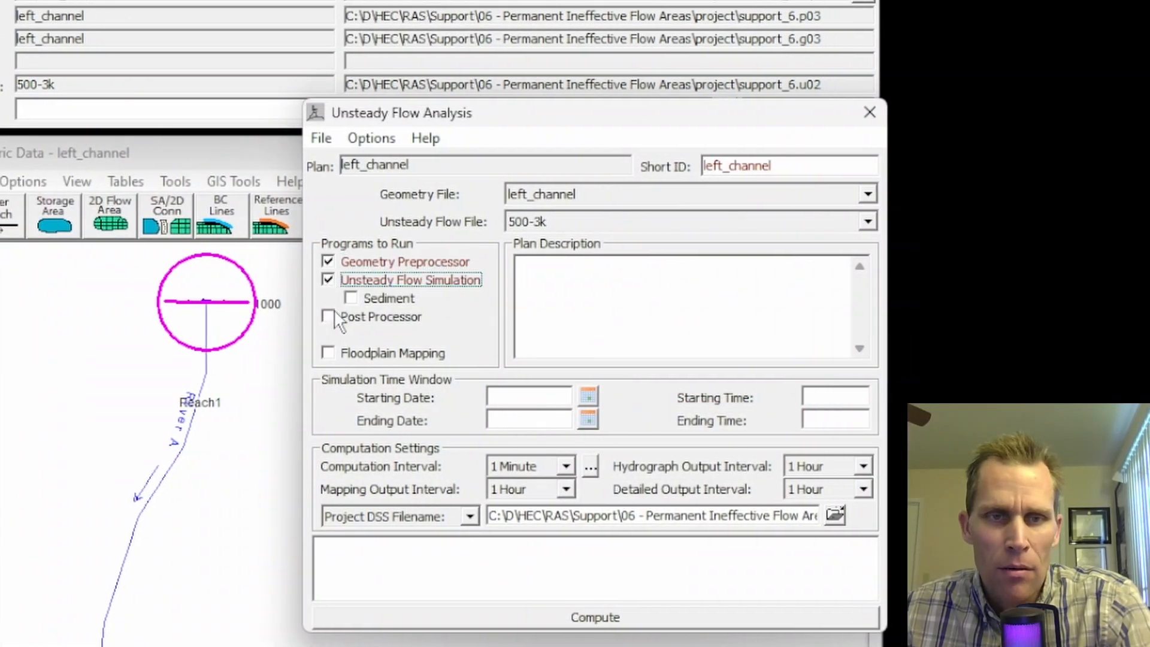
click(394, 316)
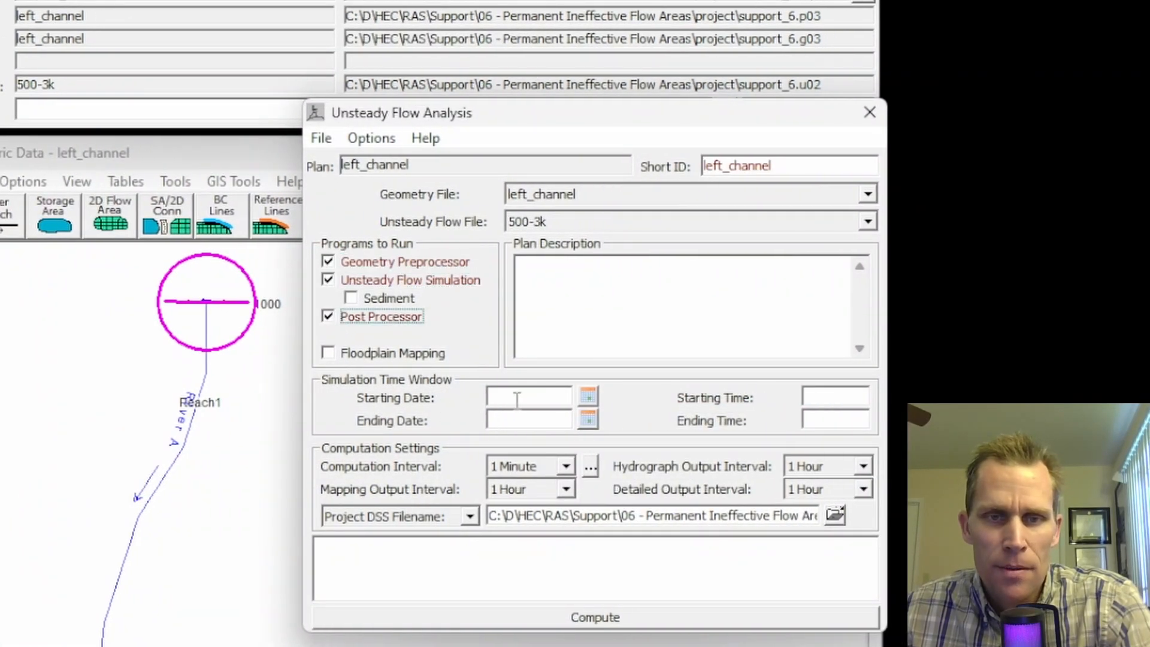
- Set the simulation time window from 01JAN2020 at 0000 to 02JAN2020 at 0000
click(516, 399)
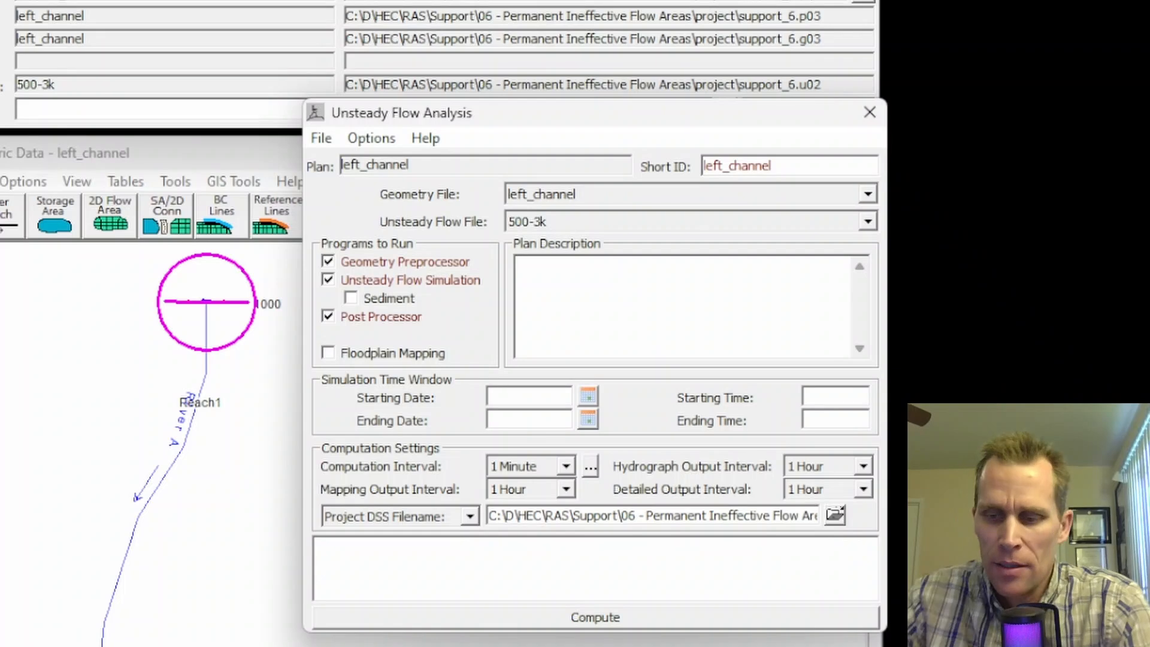
text(01J)
text(AN2020)
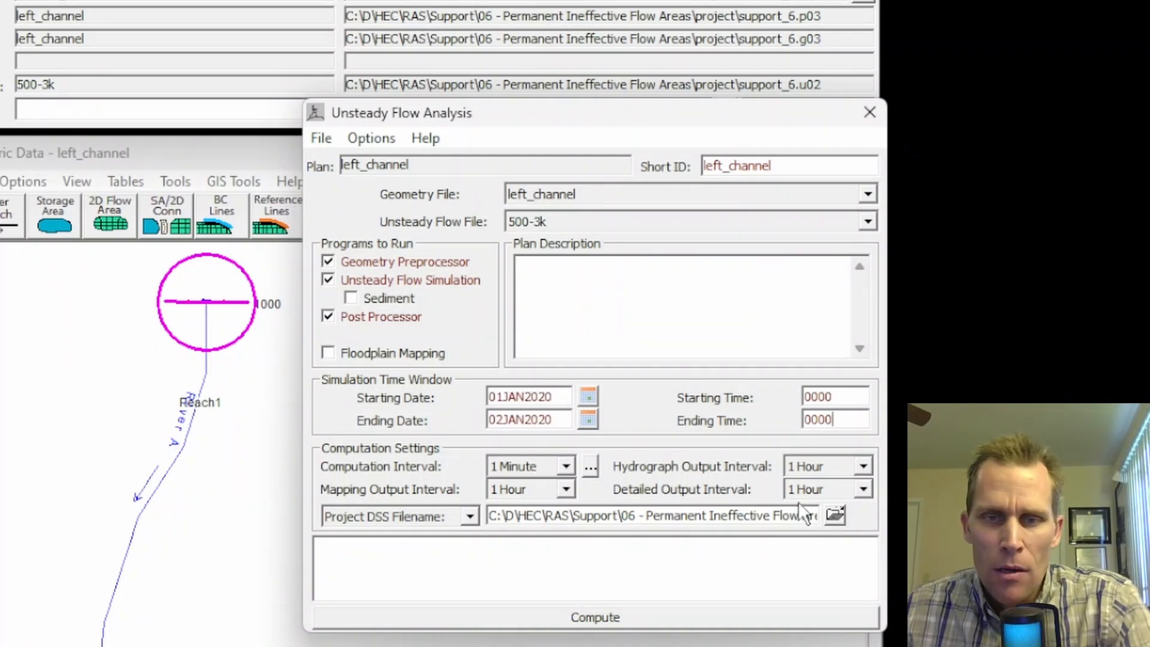
- Set both the hydrograph output interval and the detailed output interval to 20 Minute
click(863, 466)
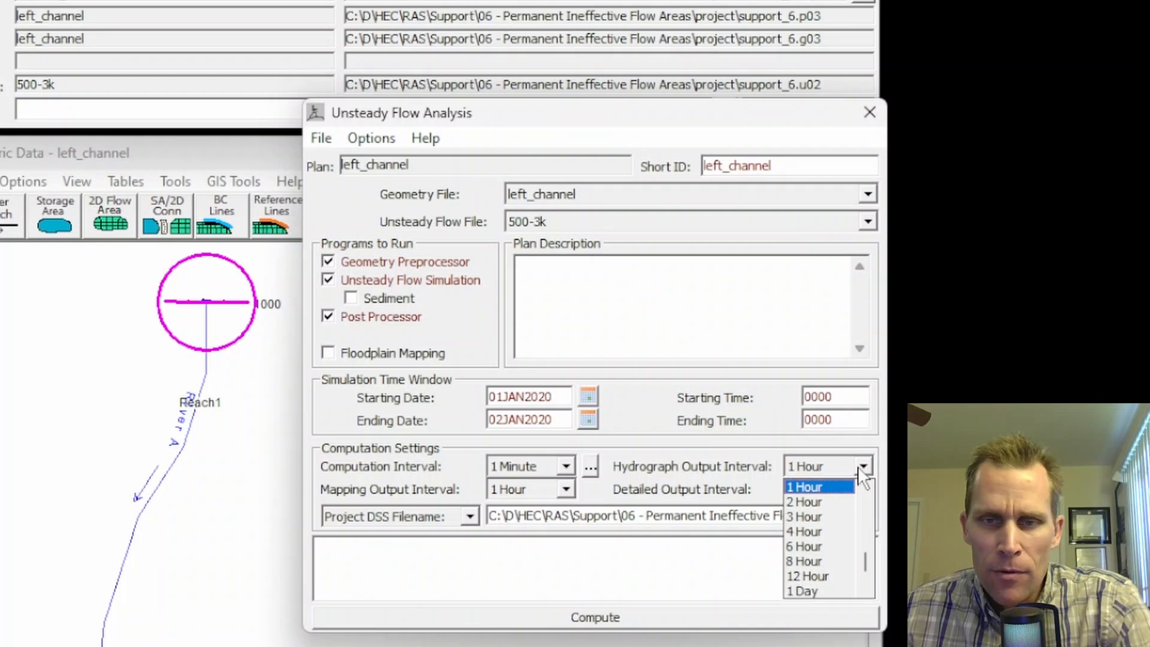
scroll(814, 519, up, 1)
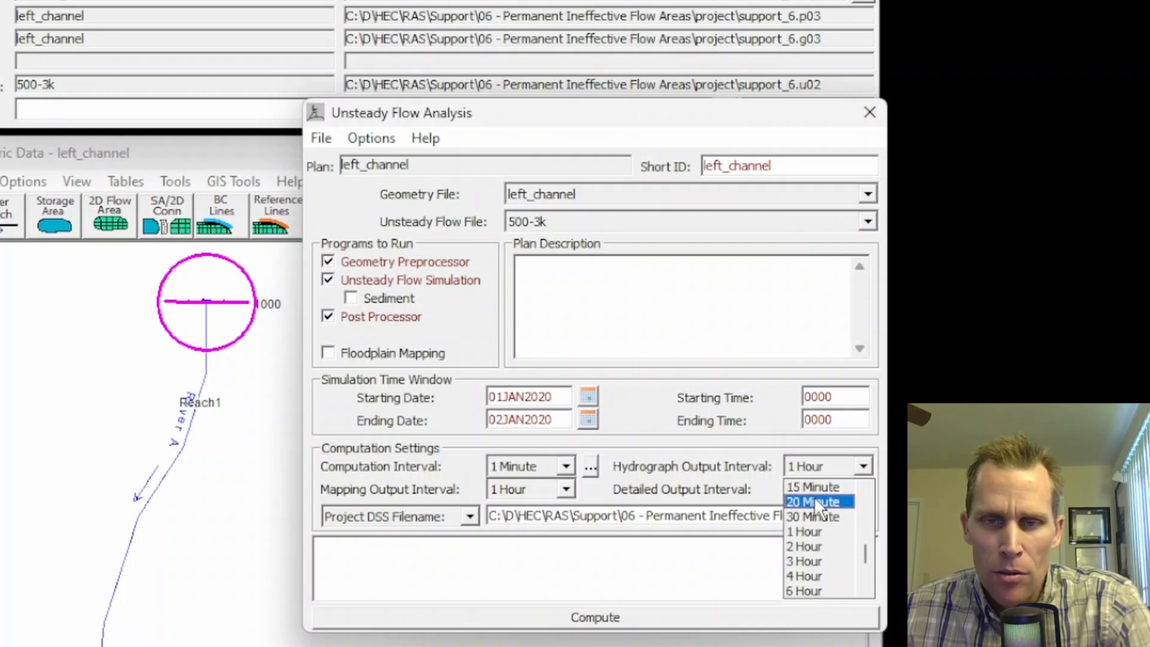
click(817, 501)
click(862, 488)
scroll(823, 515, up, 2)
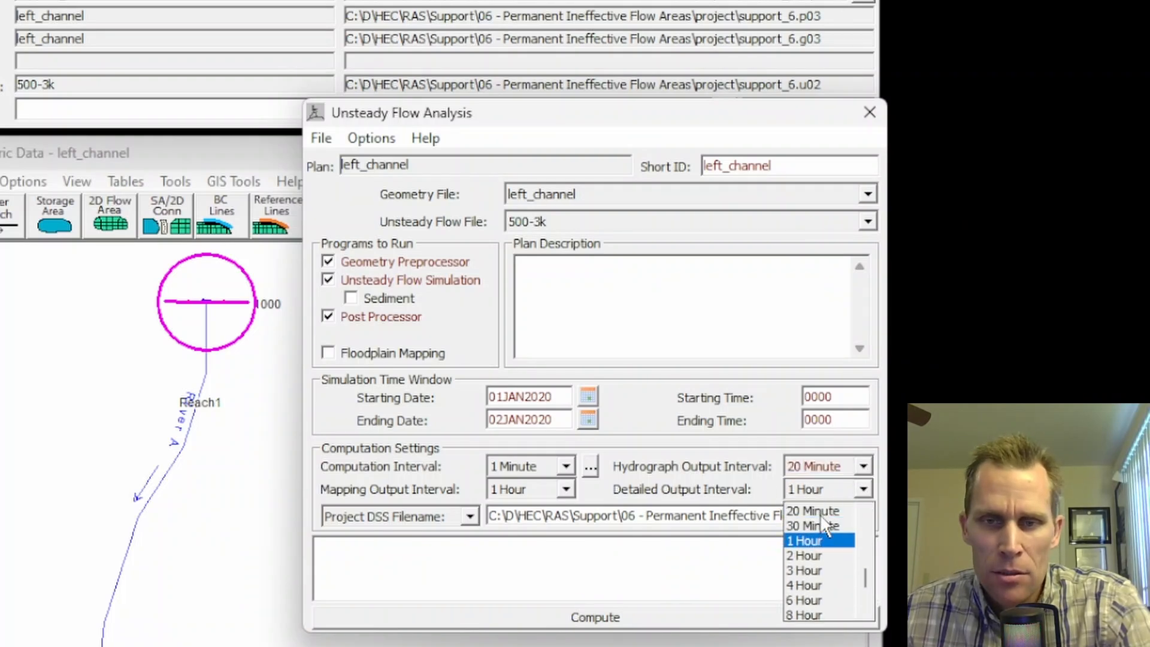
click(820, 521)
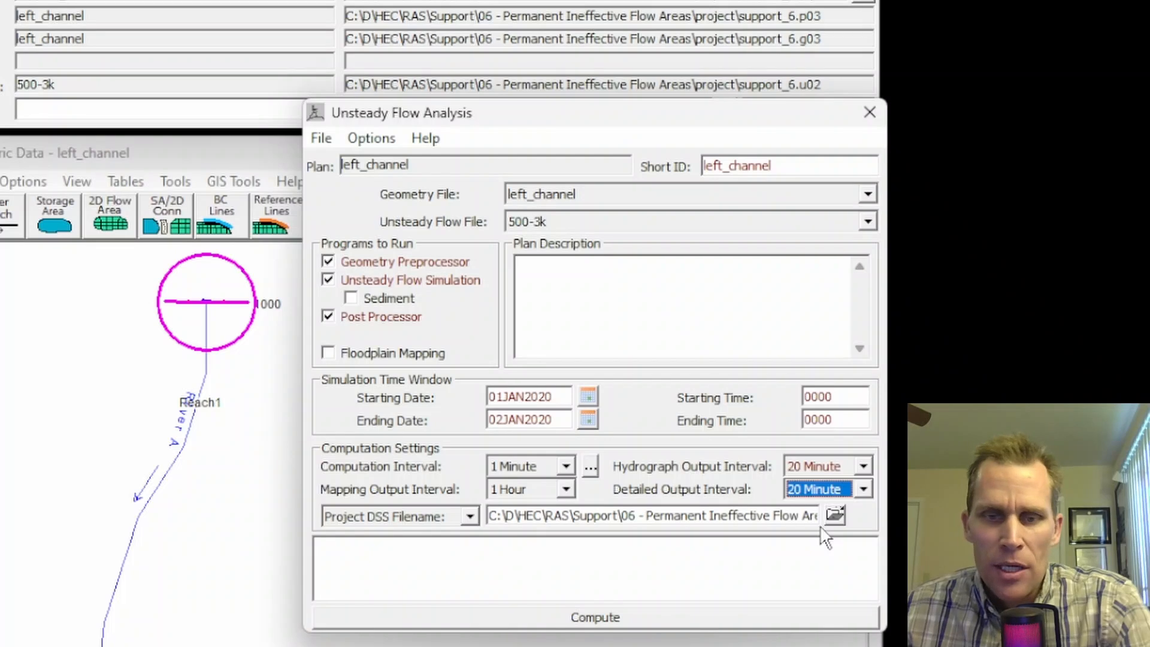
- Save the left_channel plan and compute the unsteady flow simulation
click(323, 141)
click(359, 213)
click(592, 620)
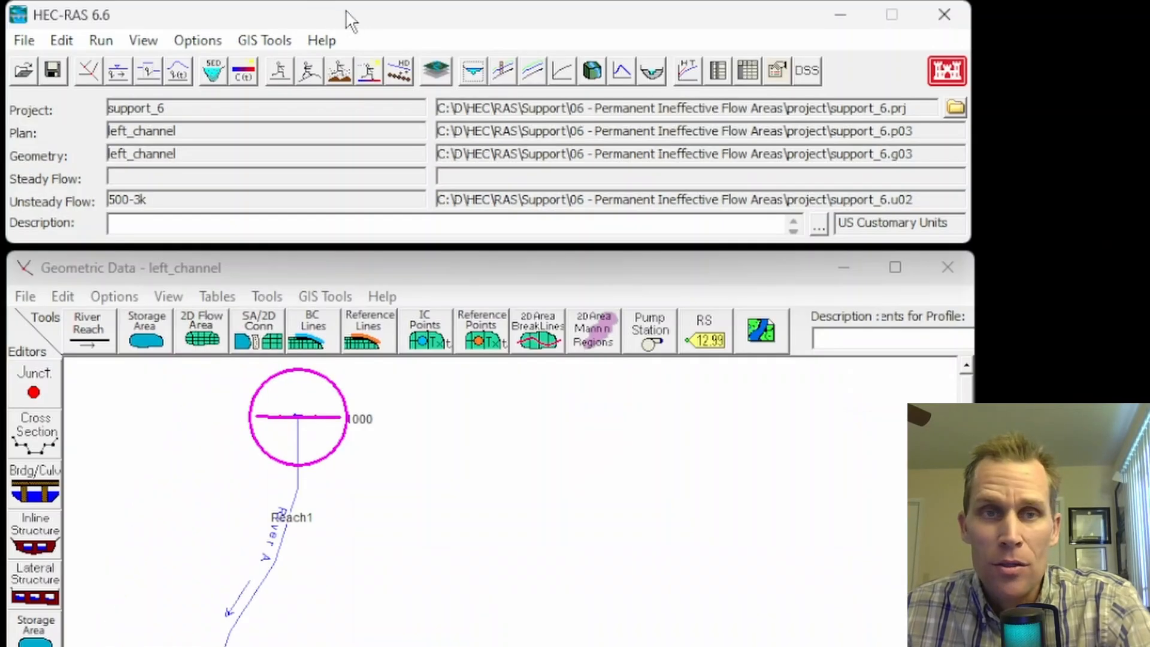
- Plot the computed cross section at river station 1000 and examine its water surface animation over the simulation period
click(471, 71)
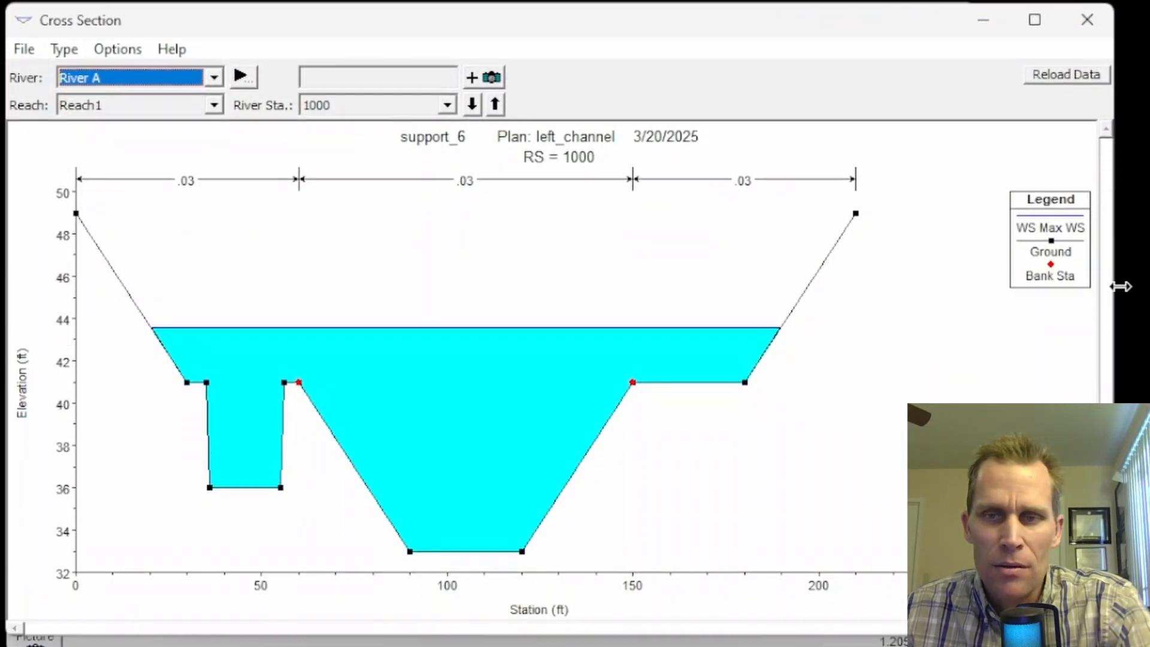
drag(1120, 286, 818, 287)
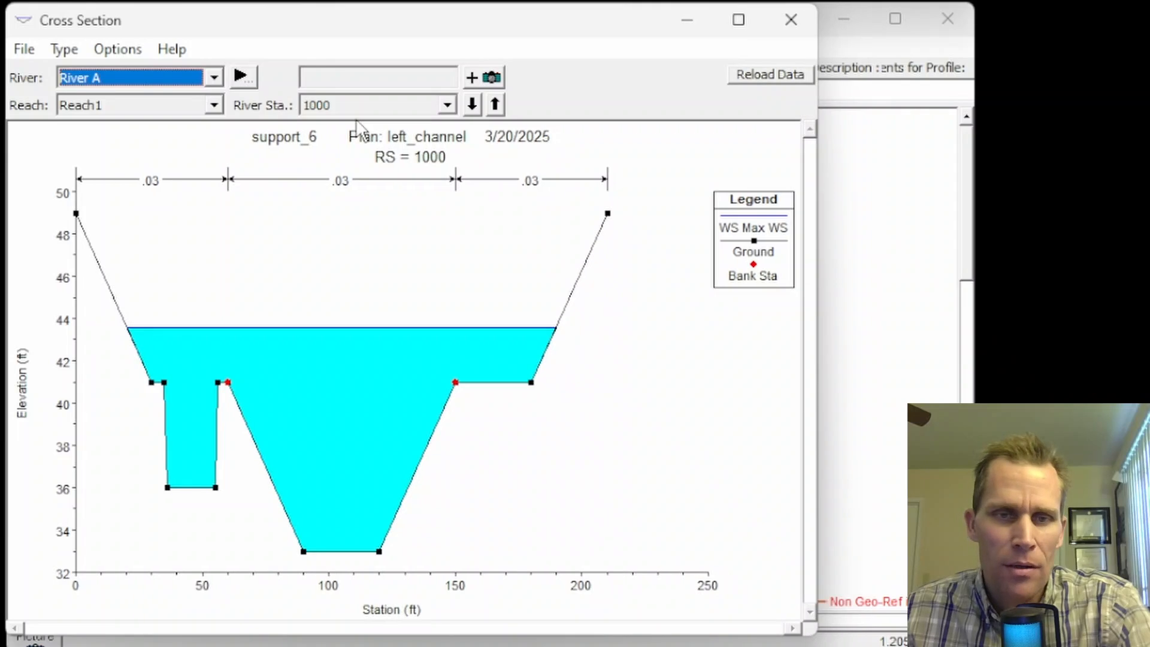
click(241, 77)
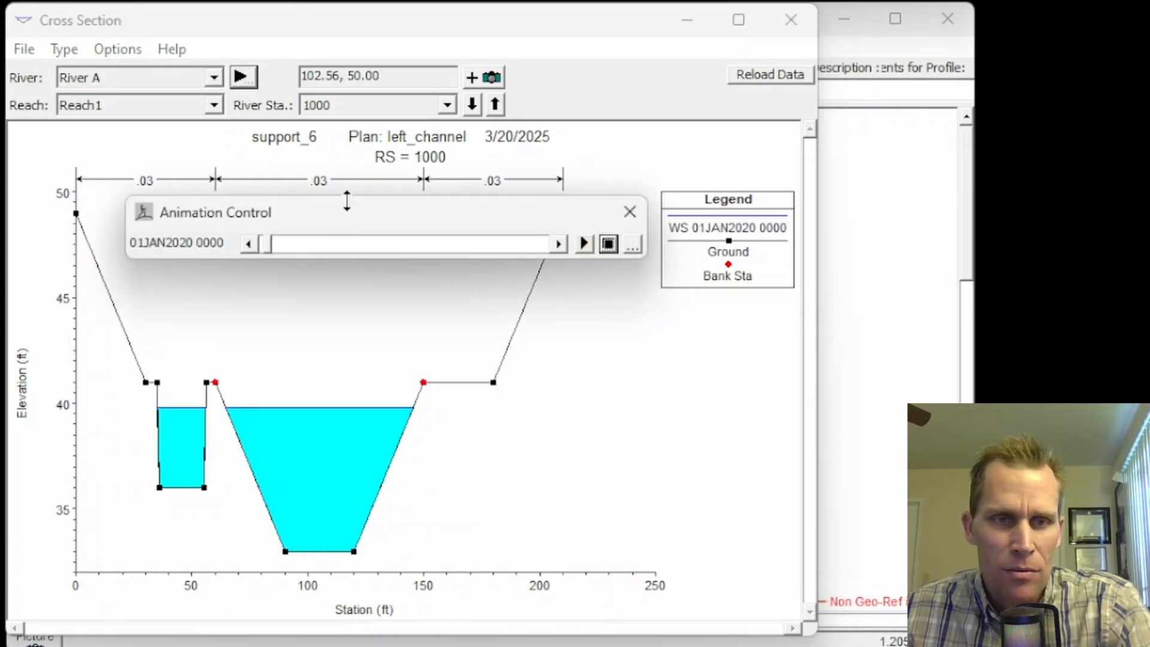
drag(346, 201, 318, 220)
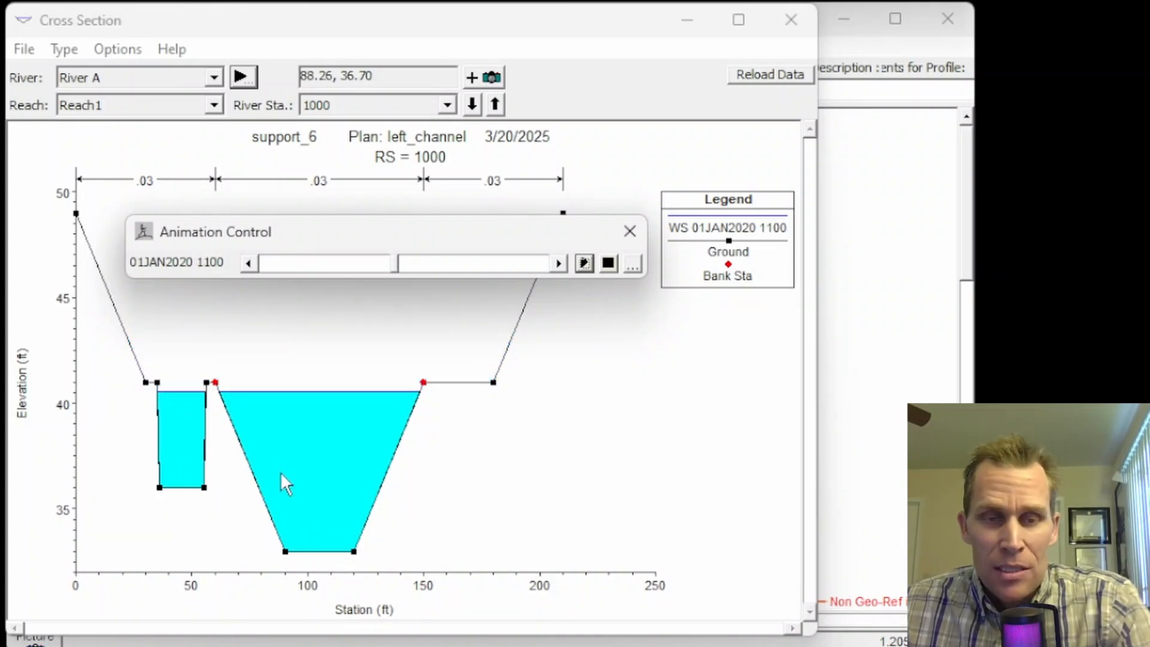
click(626, 232)
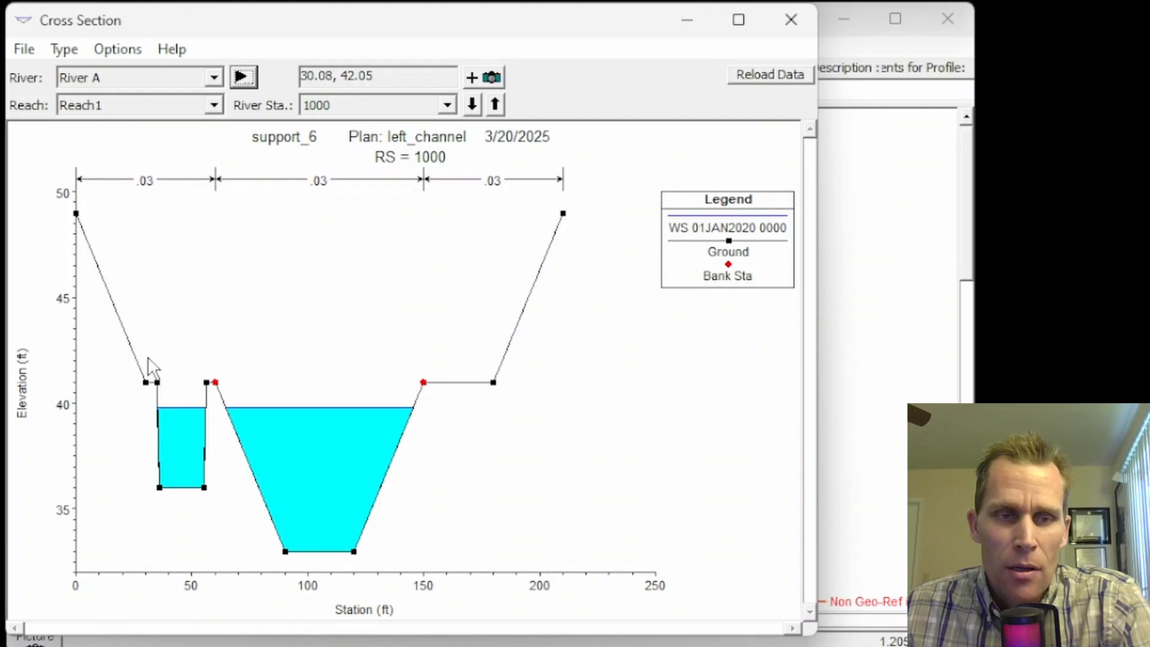
click(790, 21)
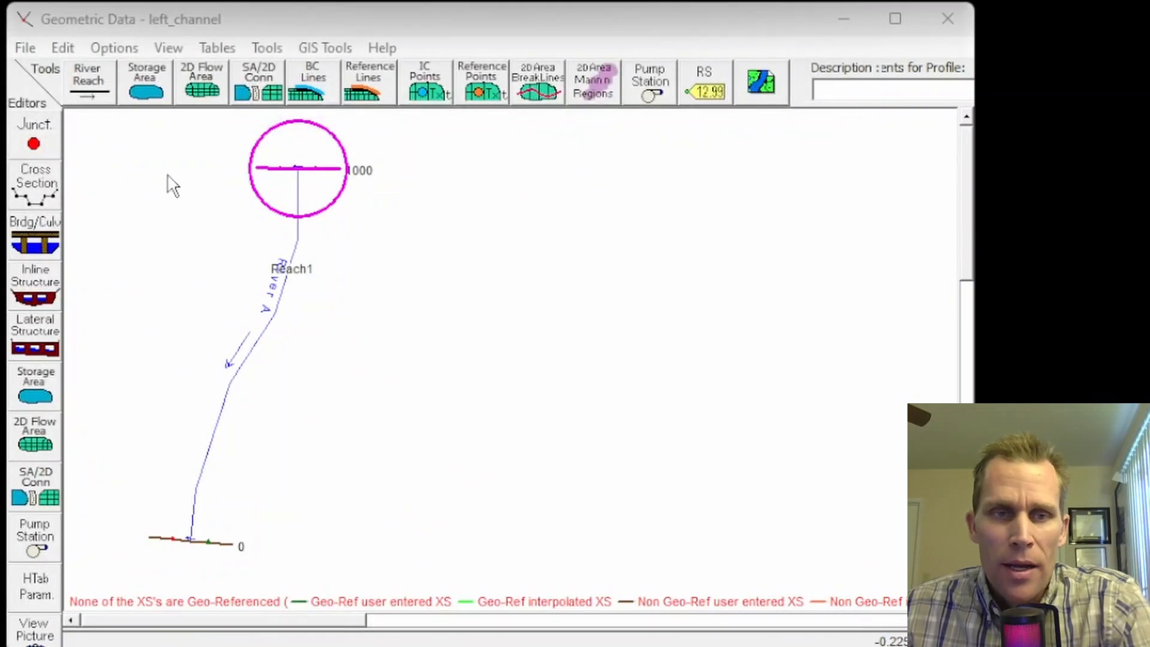
- Save a copy of the left_channel geometry under the title left_channel_iff
click(99, 18)
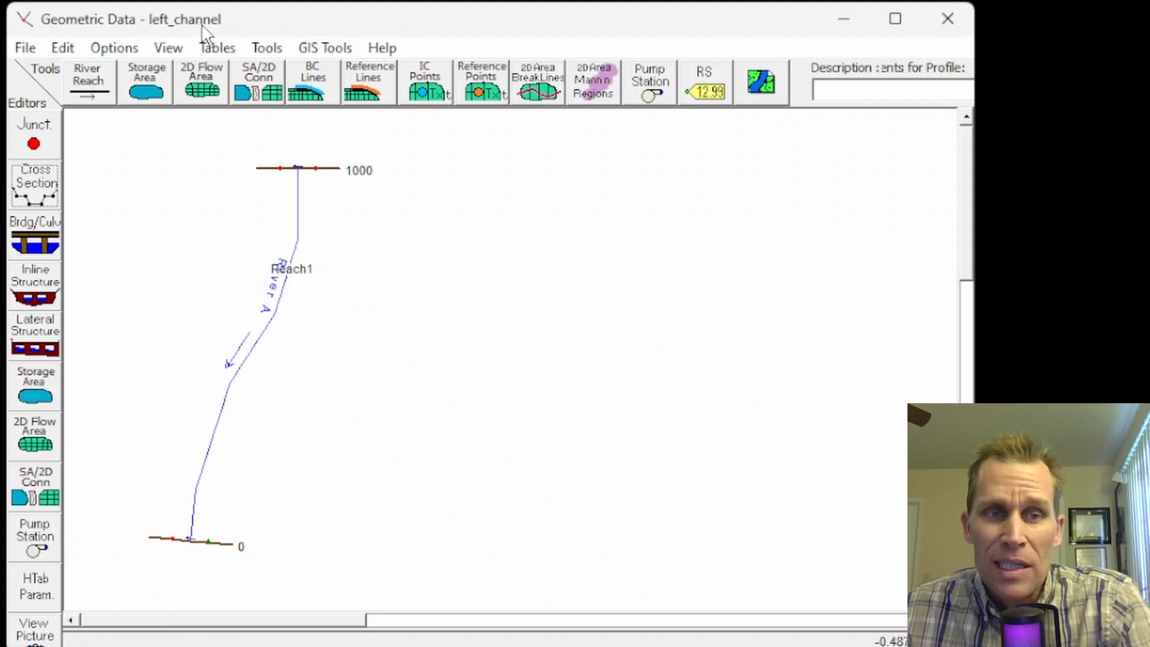
click(26, 48)
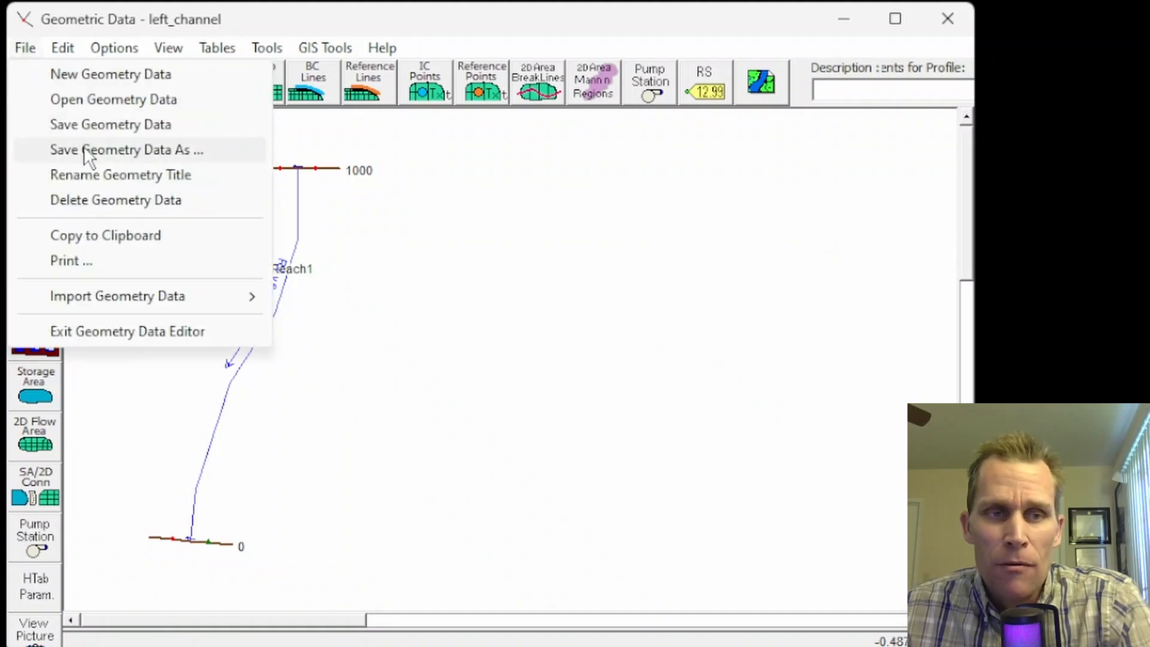
click(120, 150)
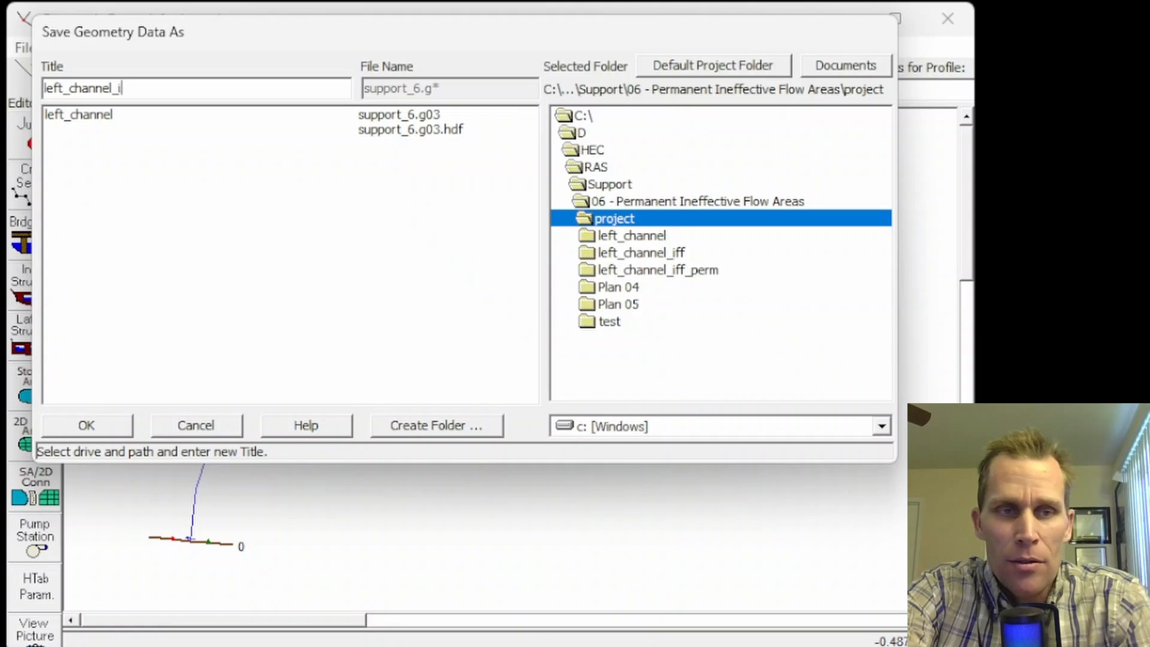
click(84, 426)
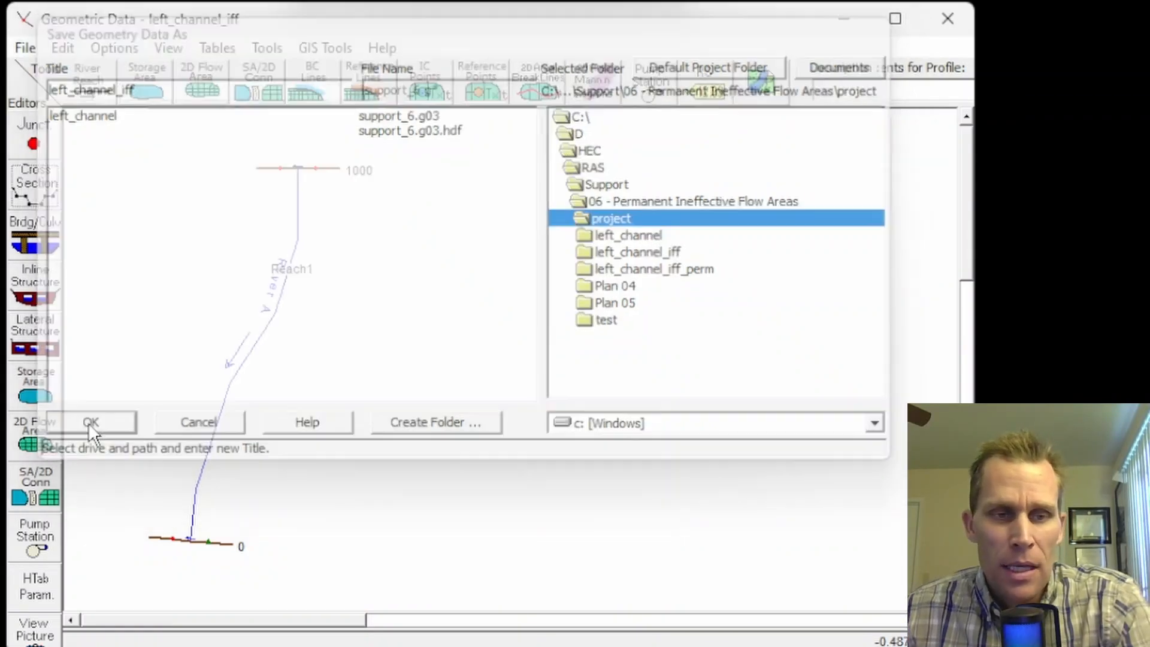
- Try to add a left normal ineffective flow area at station 60, elevation 42, to the cross section at river station 1000
click(48, 188)
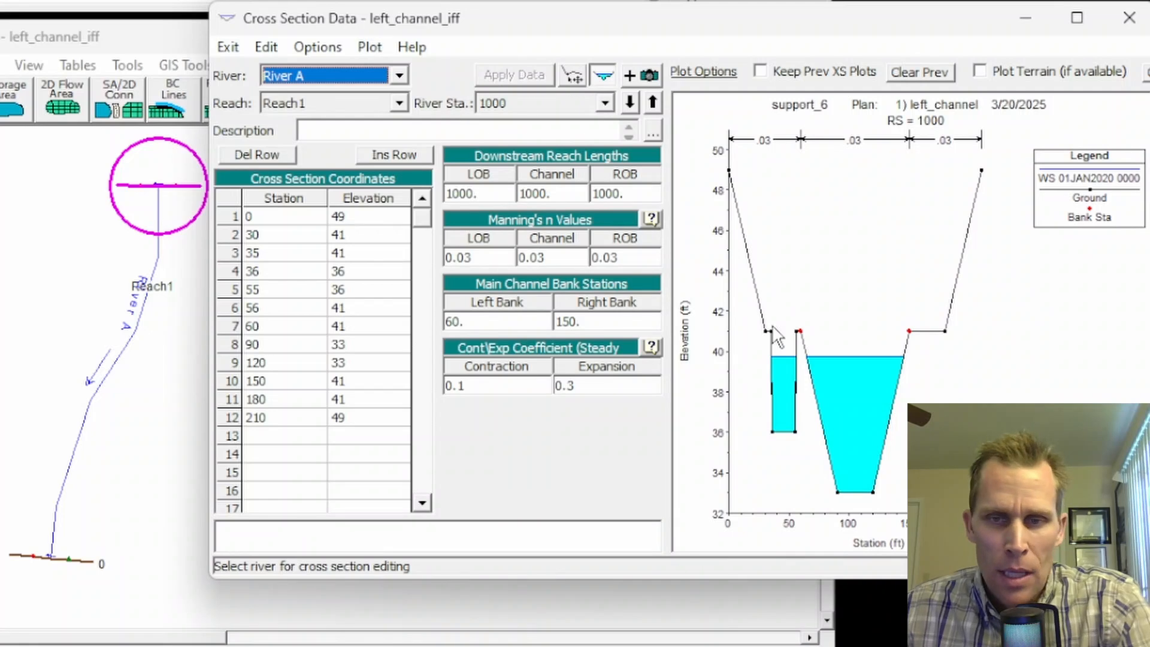
click(270, 329)
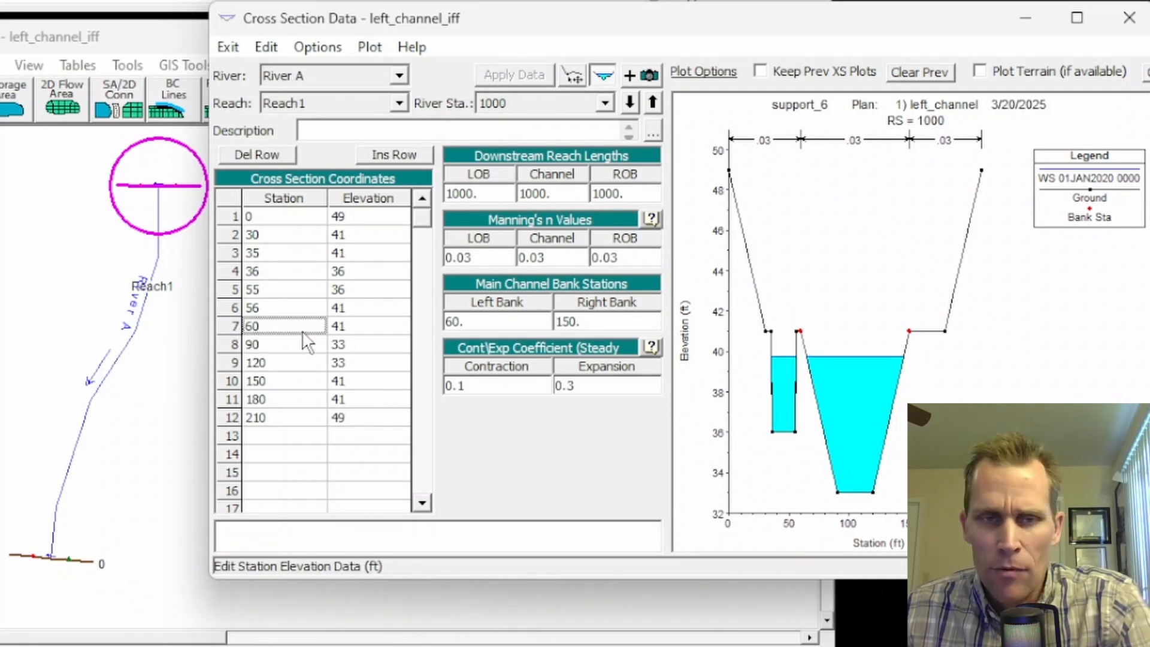
click(315, 48)
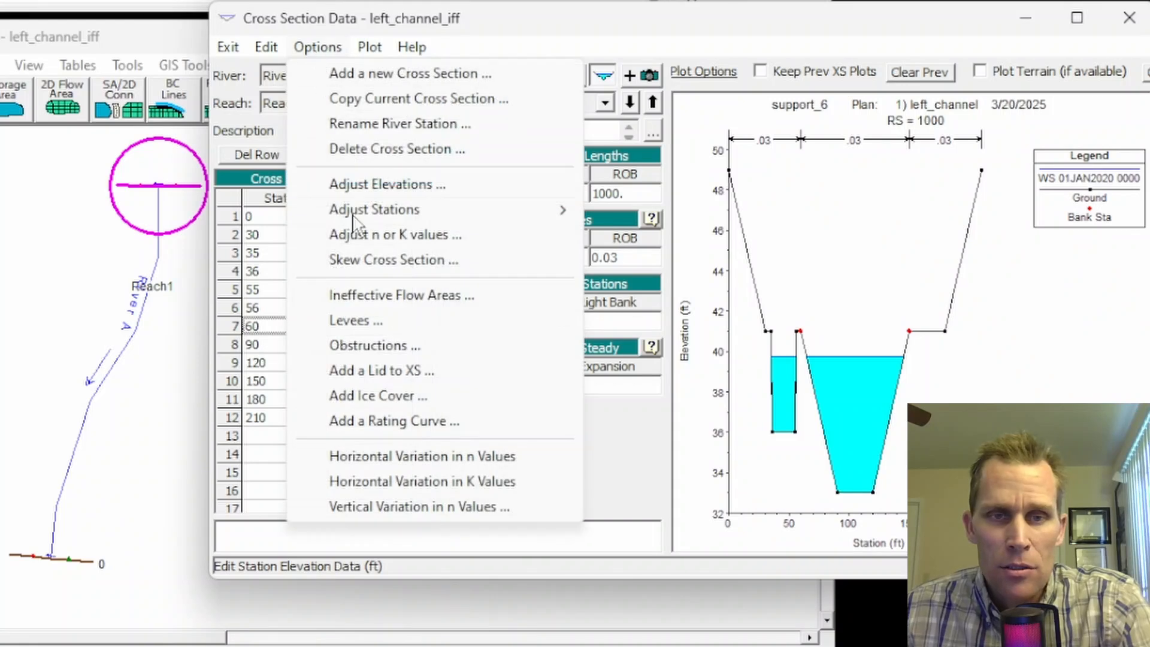
click(384, 296)
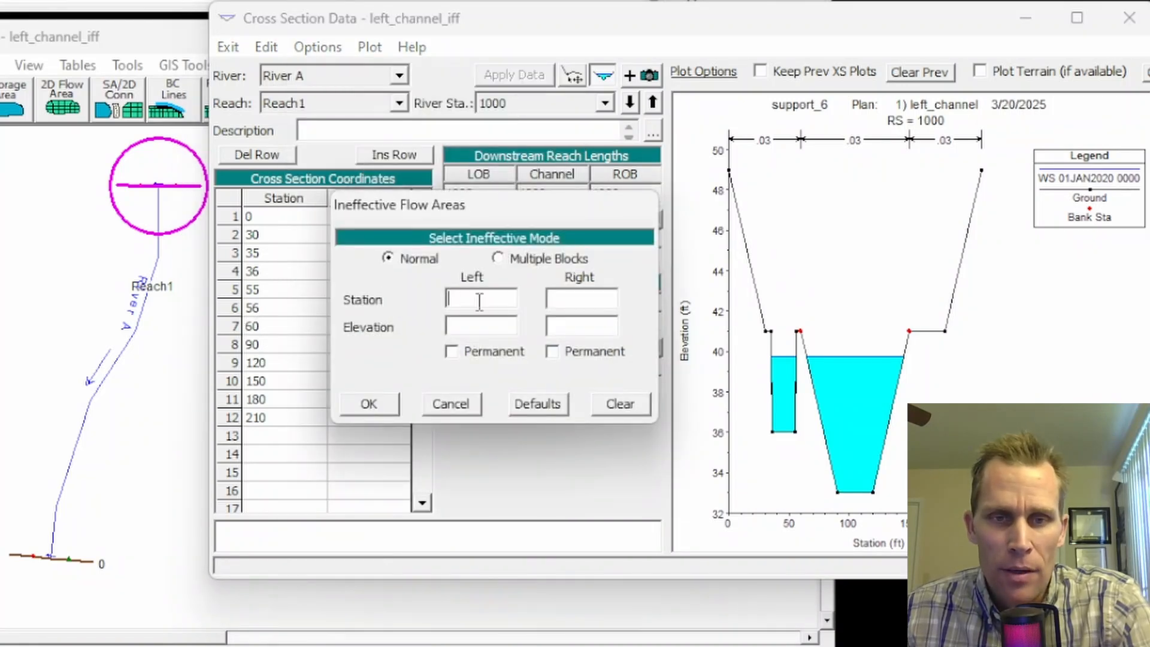
text(60)
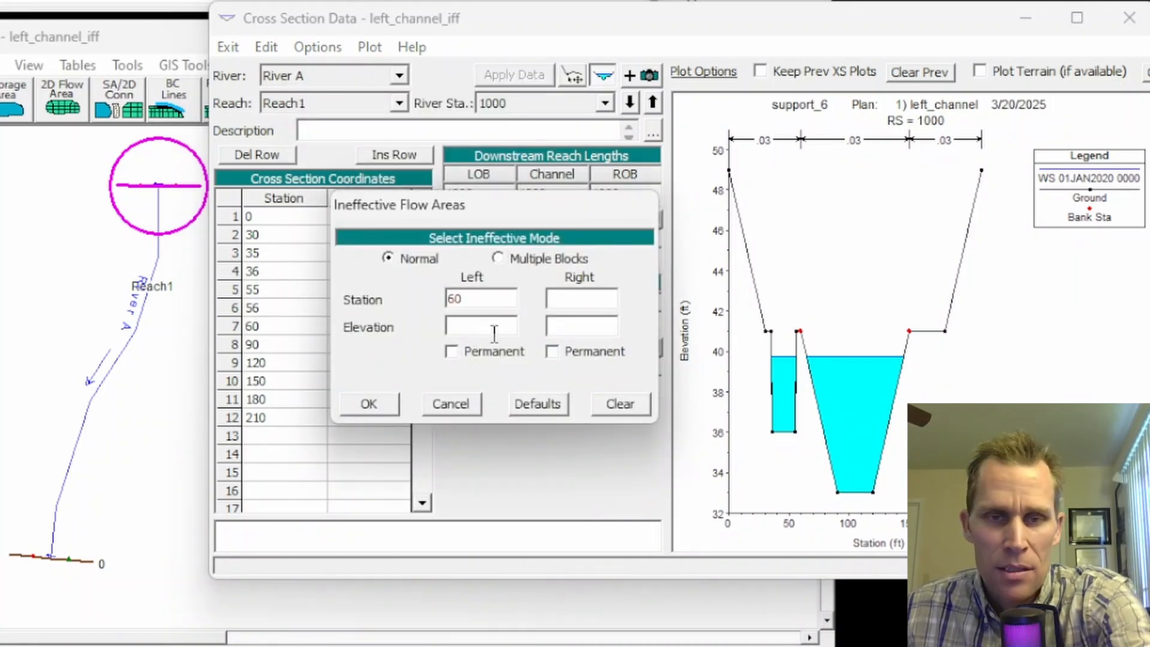
drag(446, 218, 535, 223)
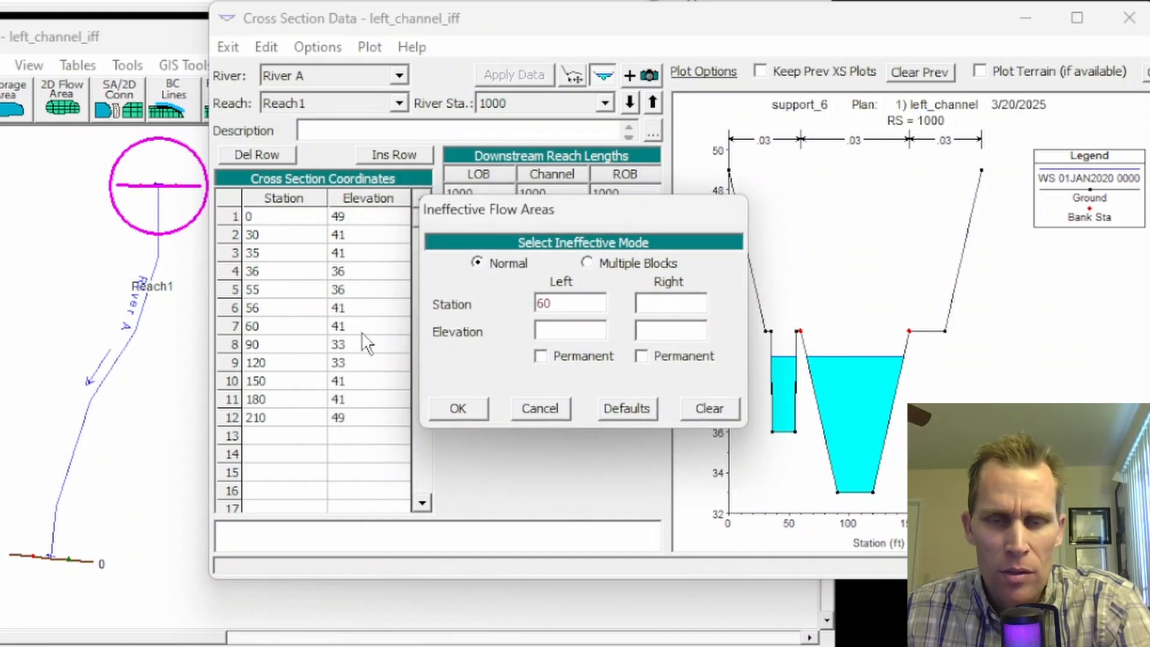
text(42)
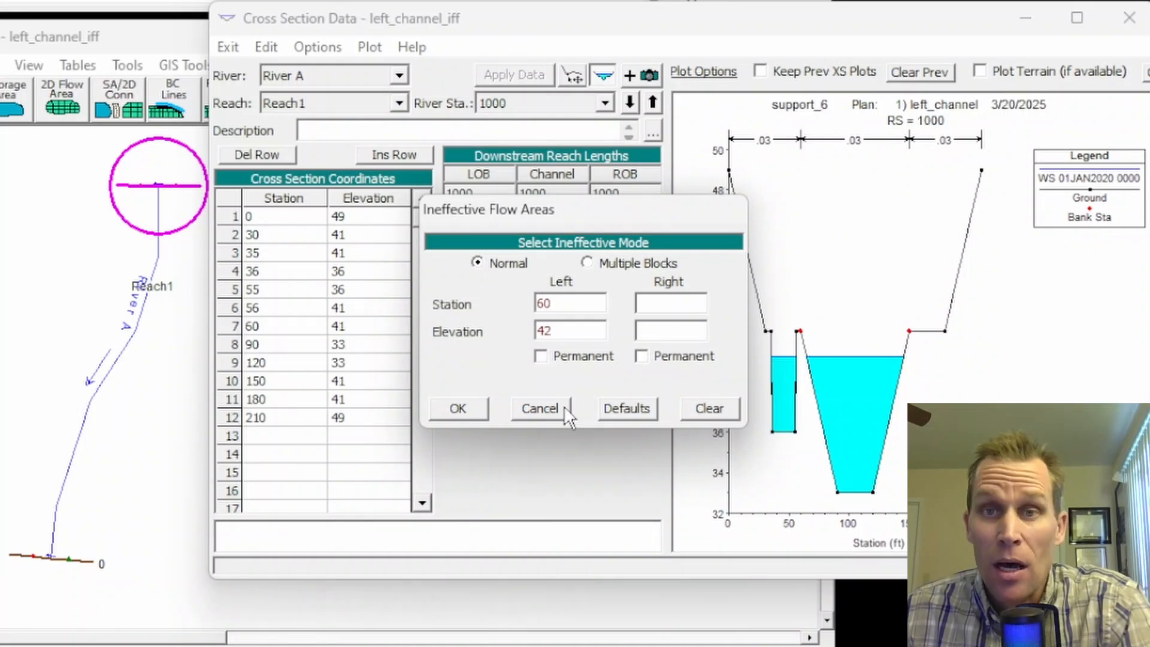
click(459, 408)
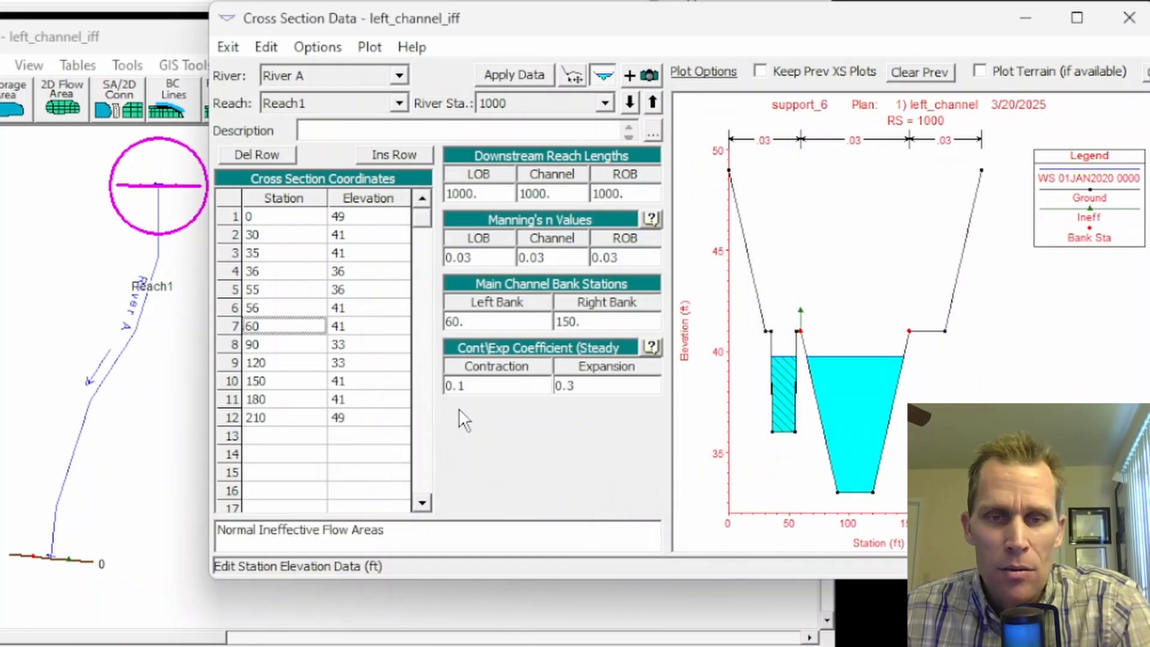
click(522, 76)
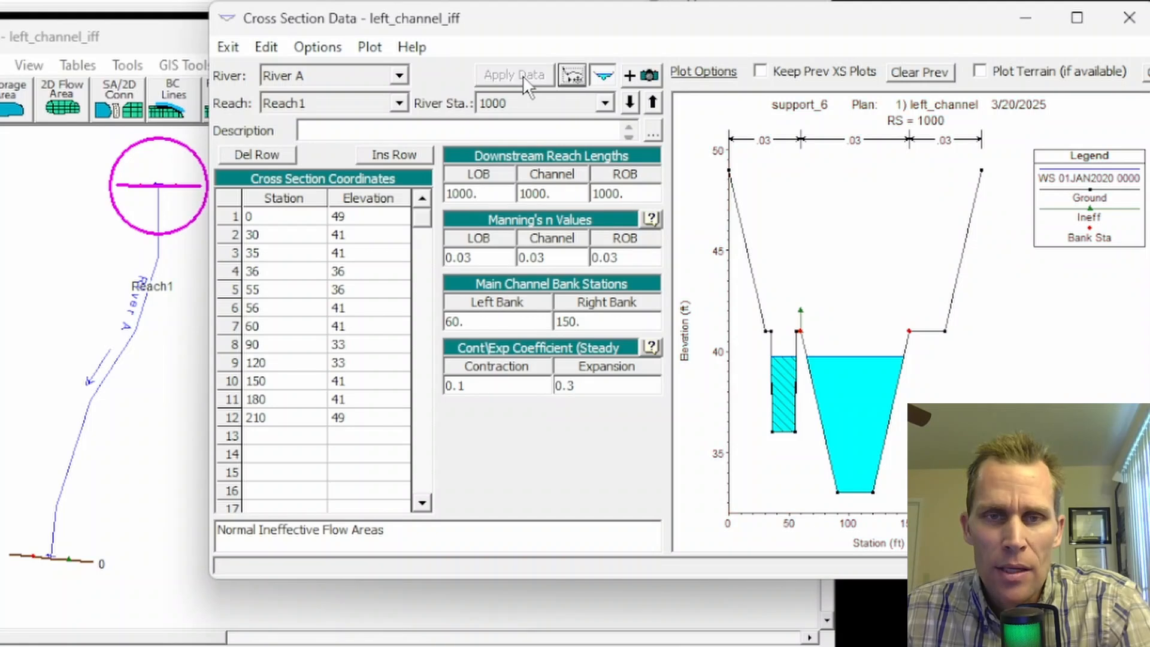
- Return to river station 1000, enter its left ineffective flow area at station 60, elevation 42, and apply the data
click(640, 102)
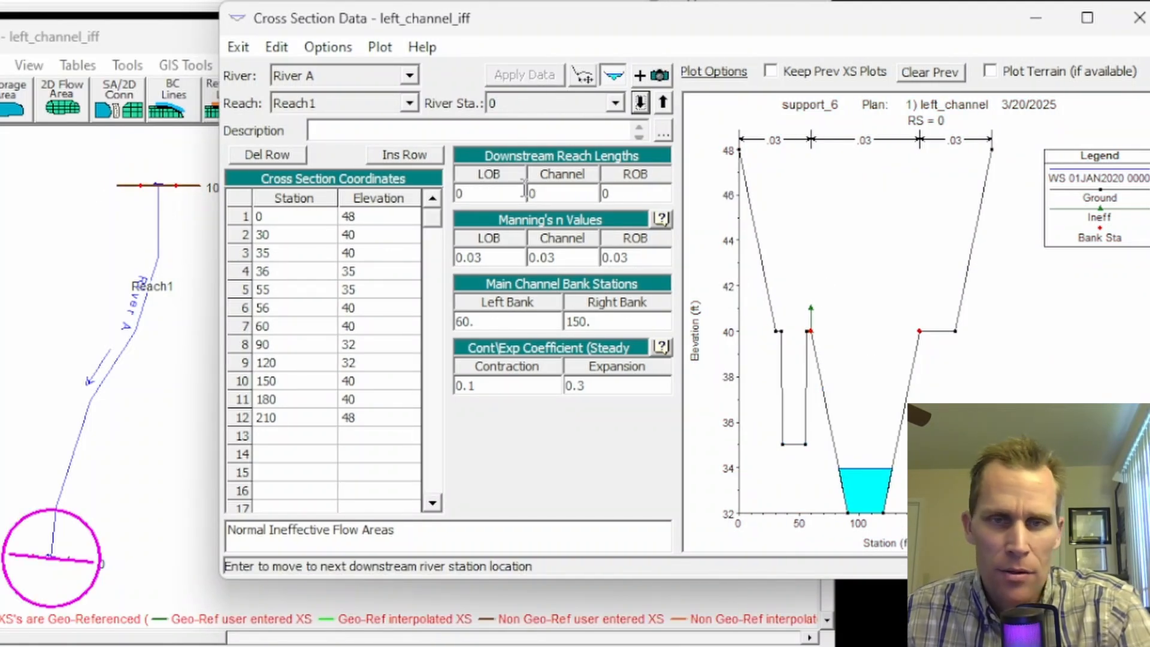
click(663, 103)
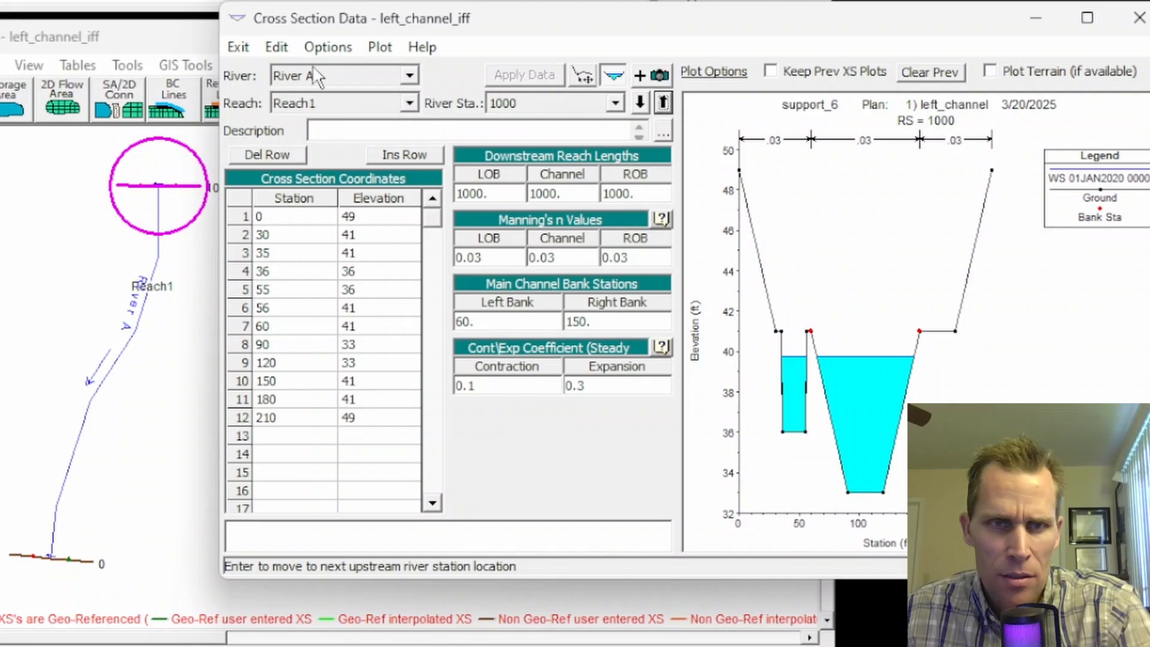
click(327, 48)
click(395, 297)
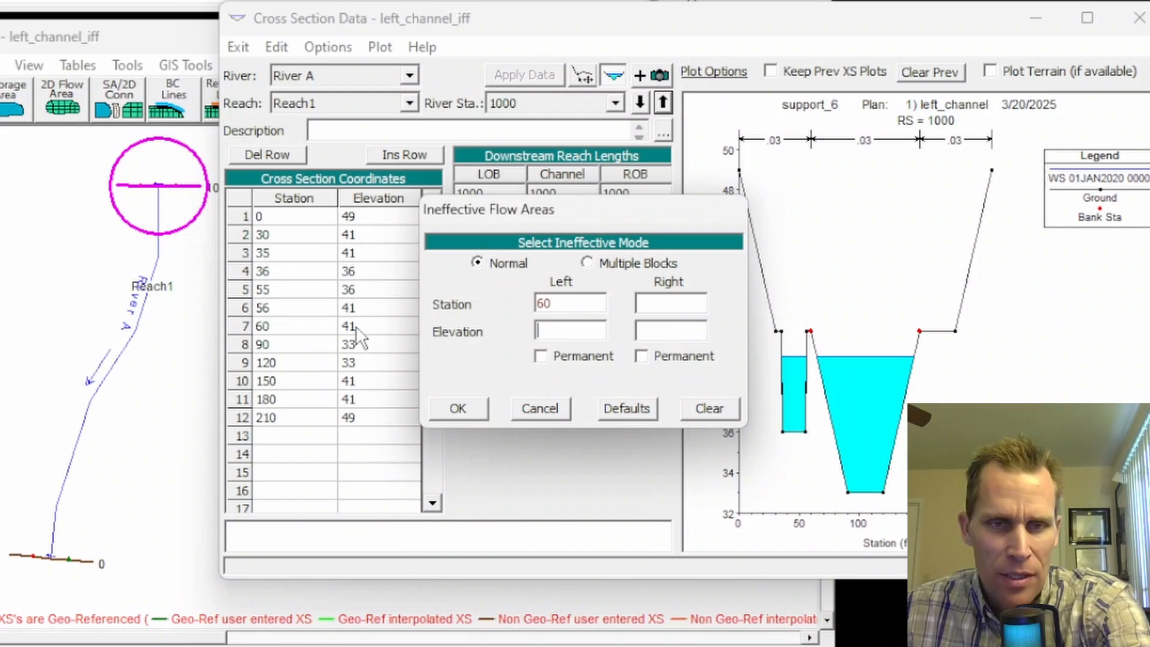
text(42)
click(455, 408)
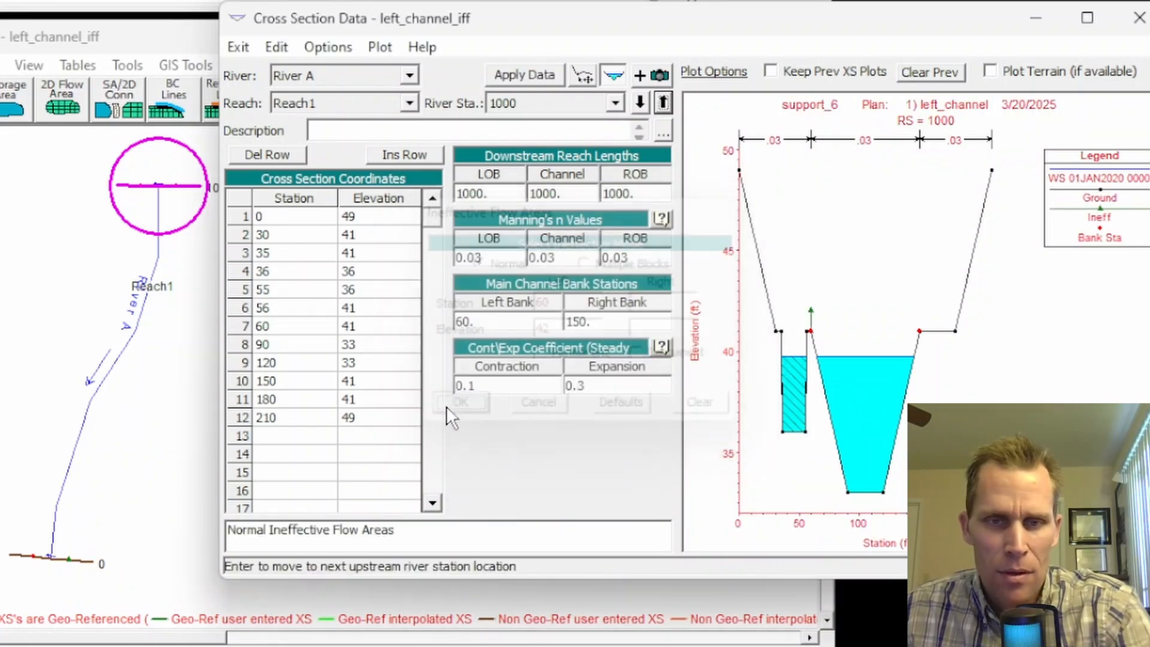
click(503, 75)
click(639, 103)
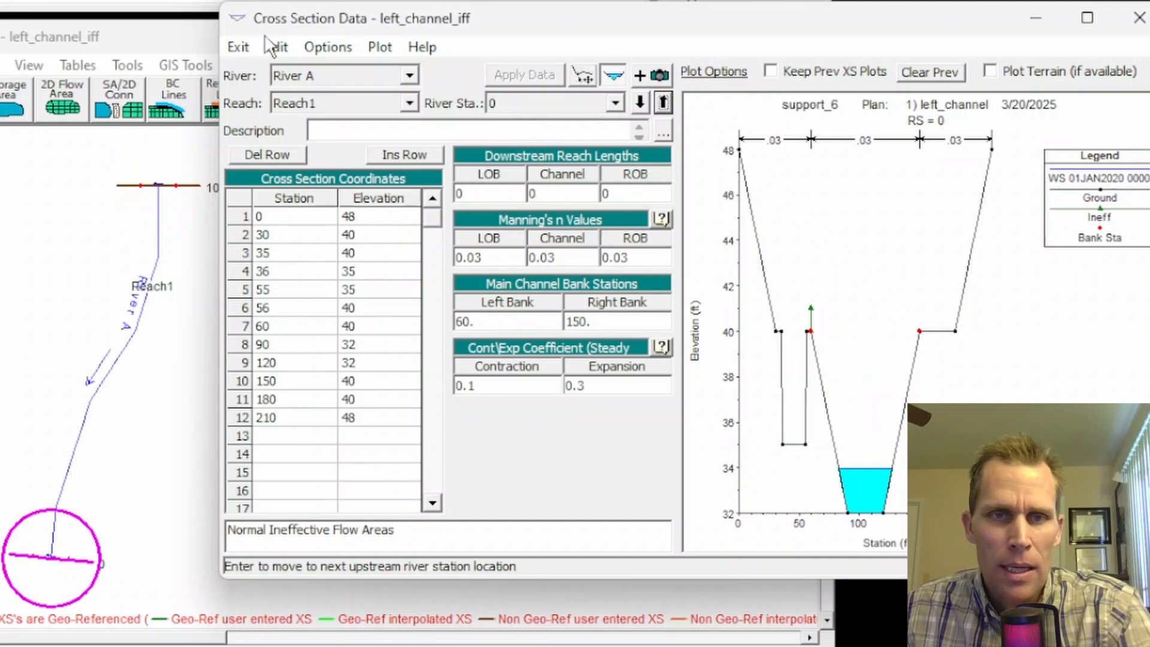
- Save the left_channel_iff geometry, including its ineffective flow areas, and save a copy titled left_channel_iff_perm
click(1139, 18)
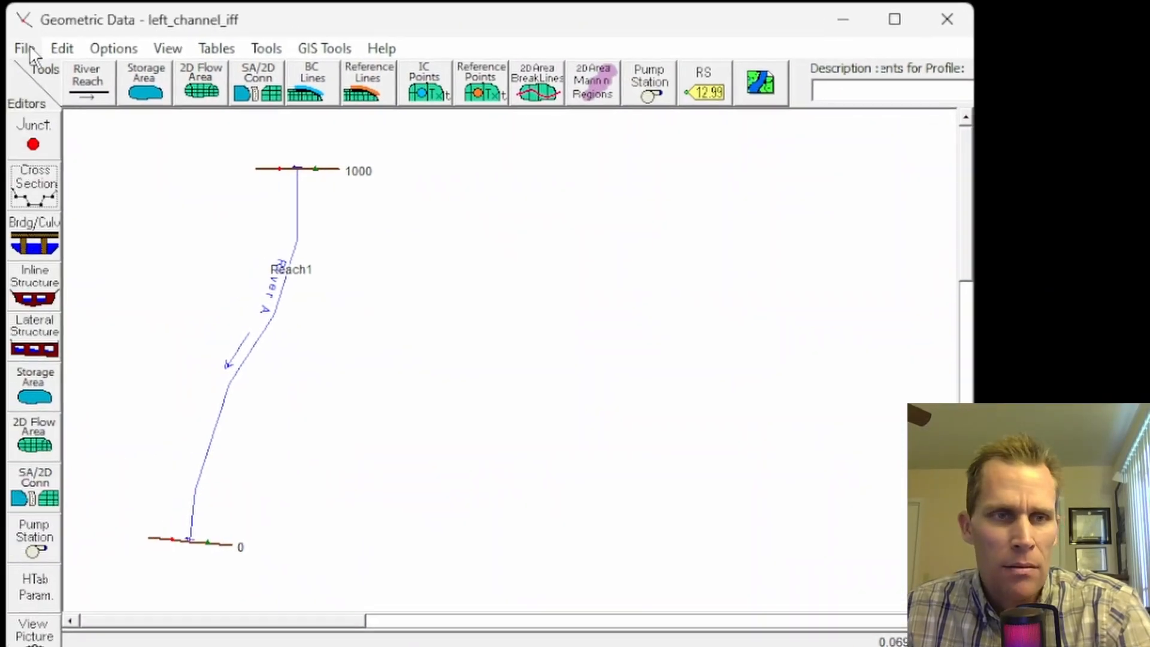
click(24, 48)
click(66, 126)
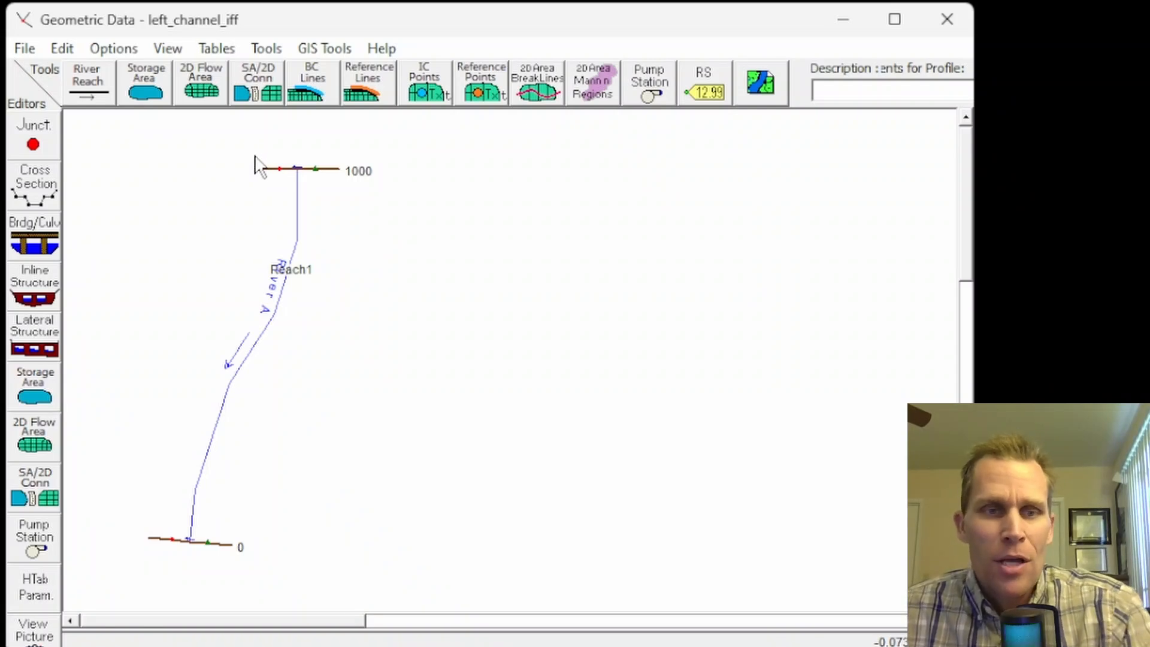
click(25, 48)
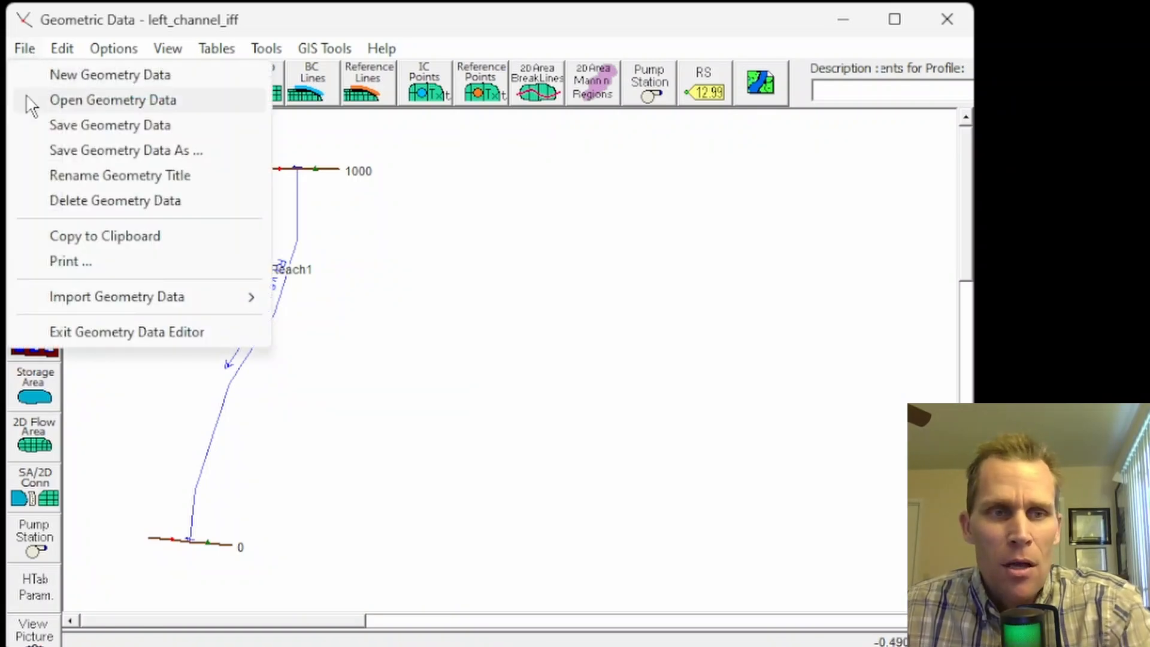
click(91, 150)
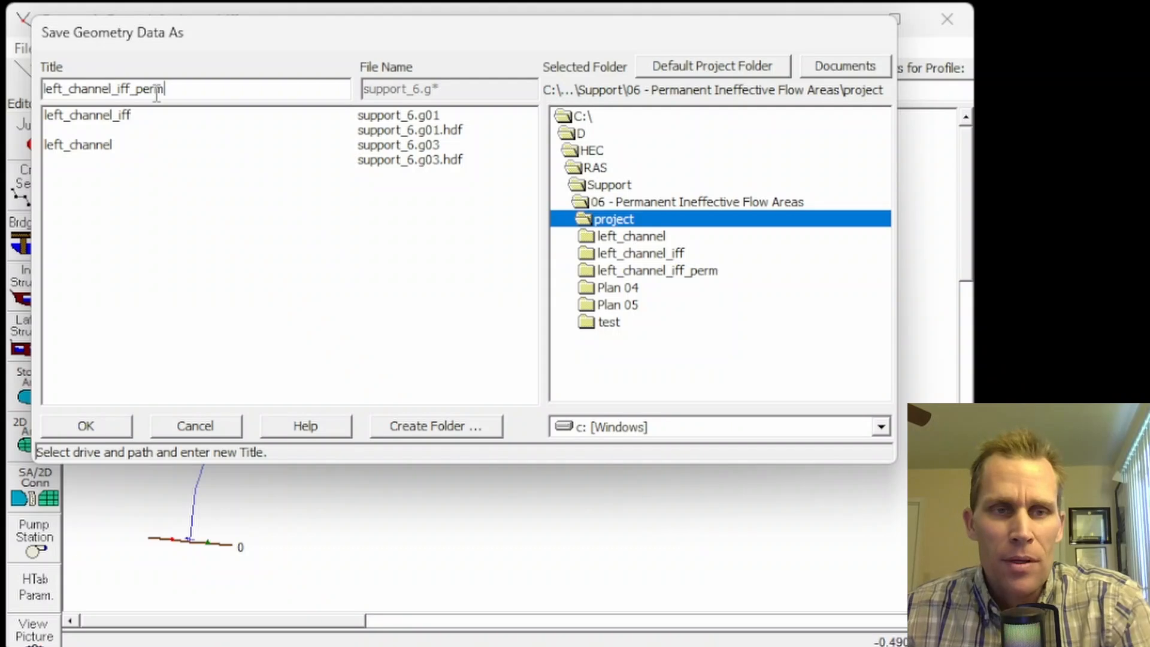
click(85, 426)
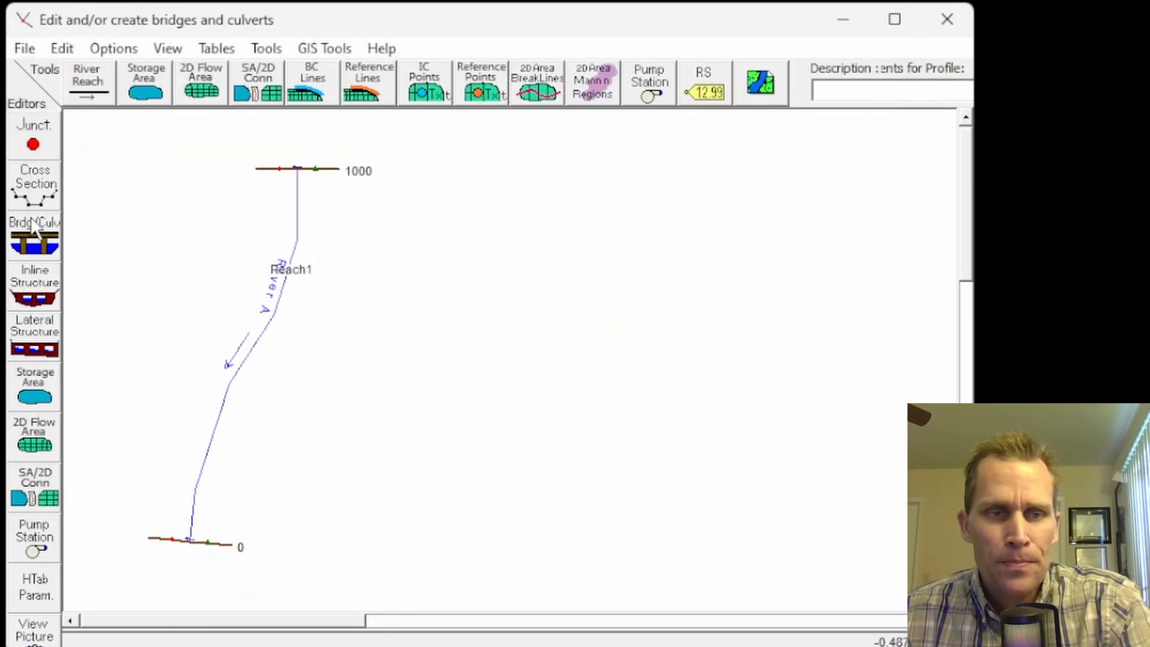
- Make the left ineffective flow area permanent in the cross section at river station 0
click(34, 191)
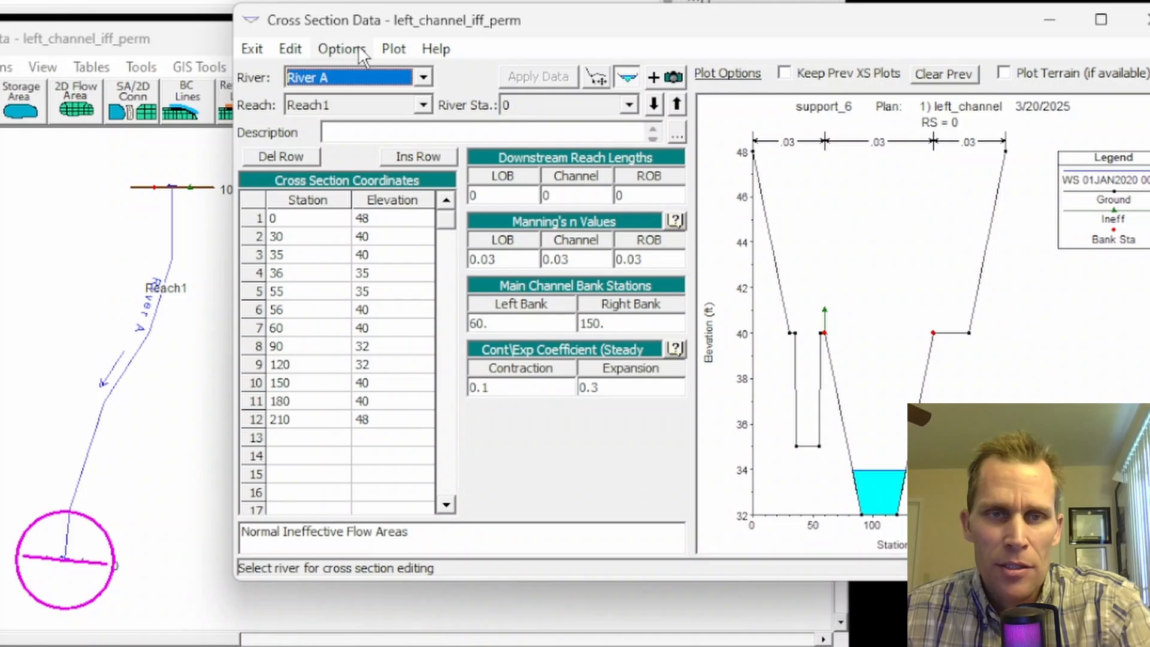
click(362, 57)
click(394, 291)
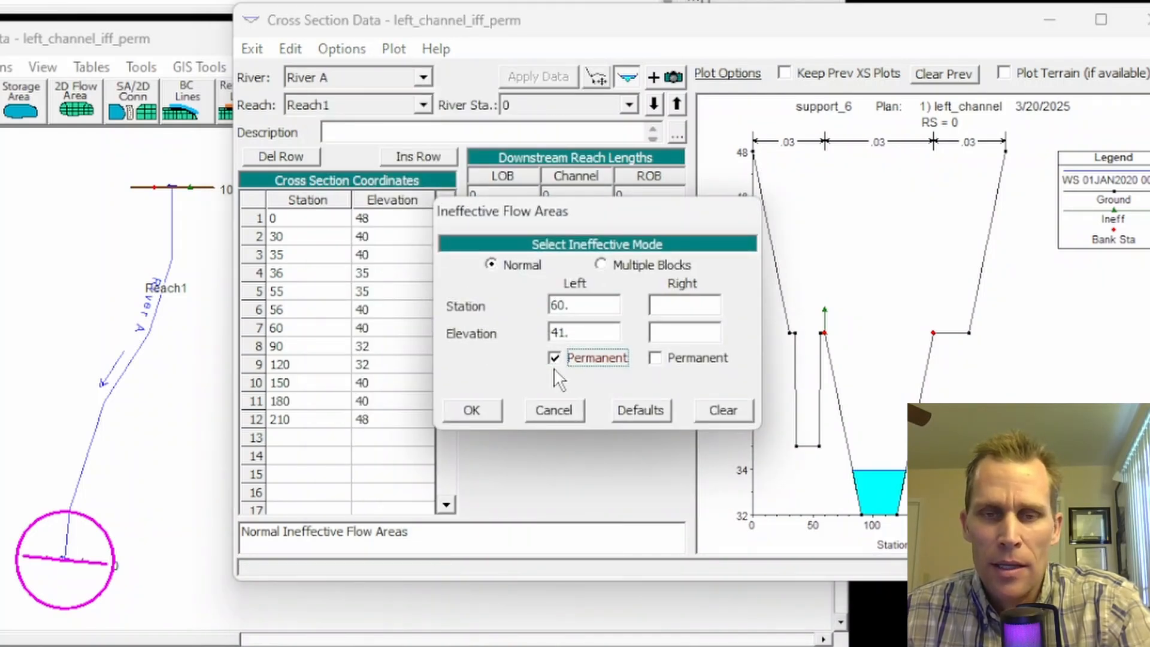
click(482, 414)
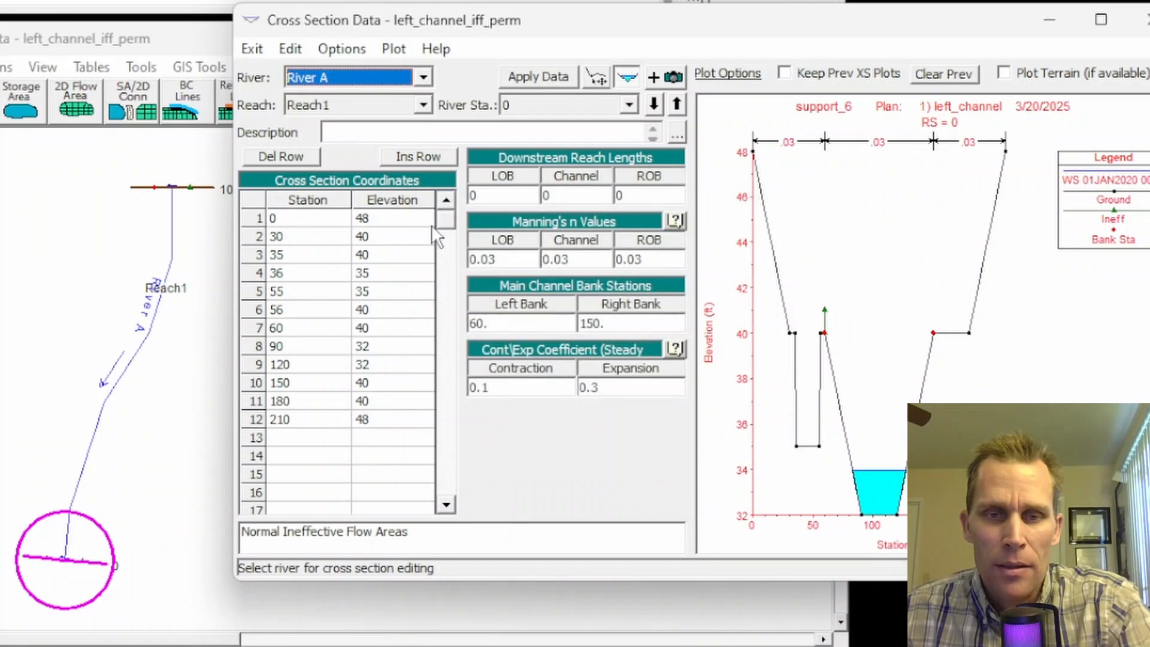
- Make the left ineffective flow area at river station 1000 permanent, apply the data and close the cross section editor
click(676, 104)
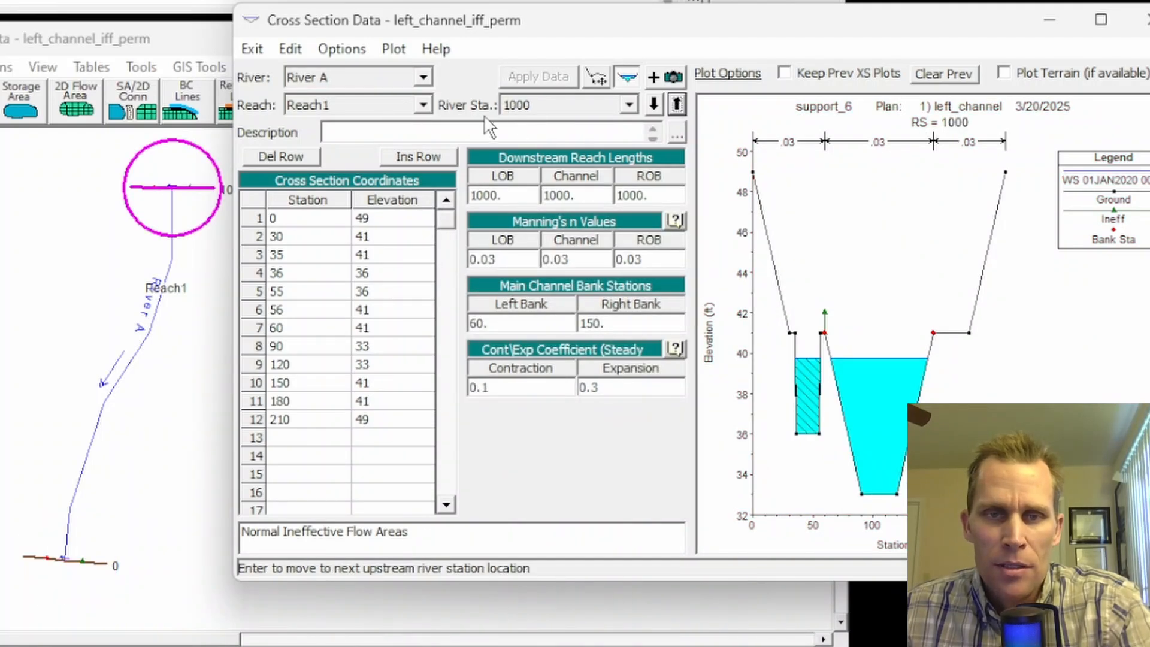
click(340, 49)
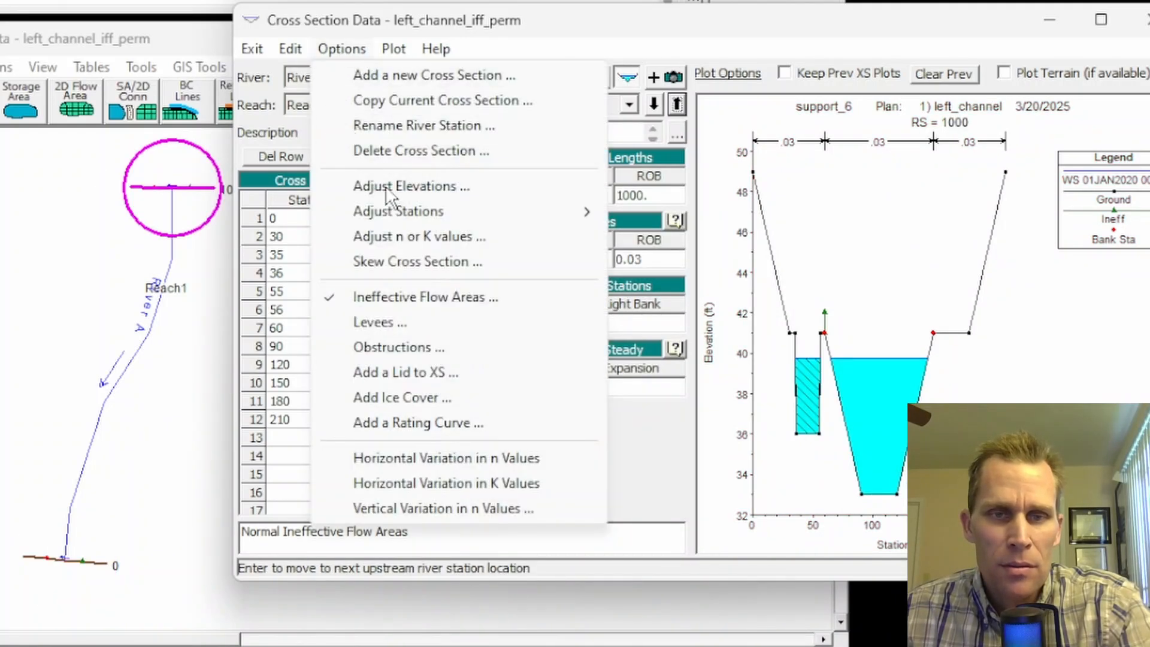
click(399, 296)
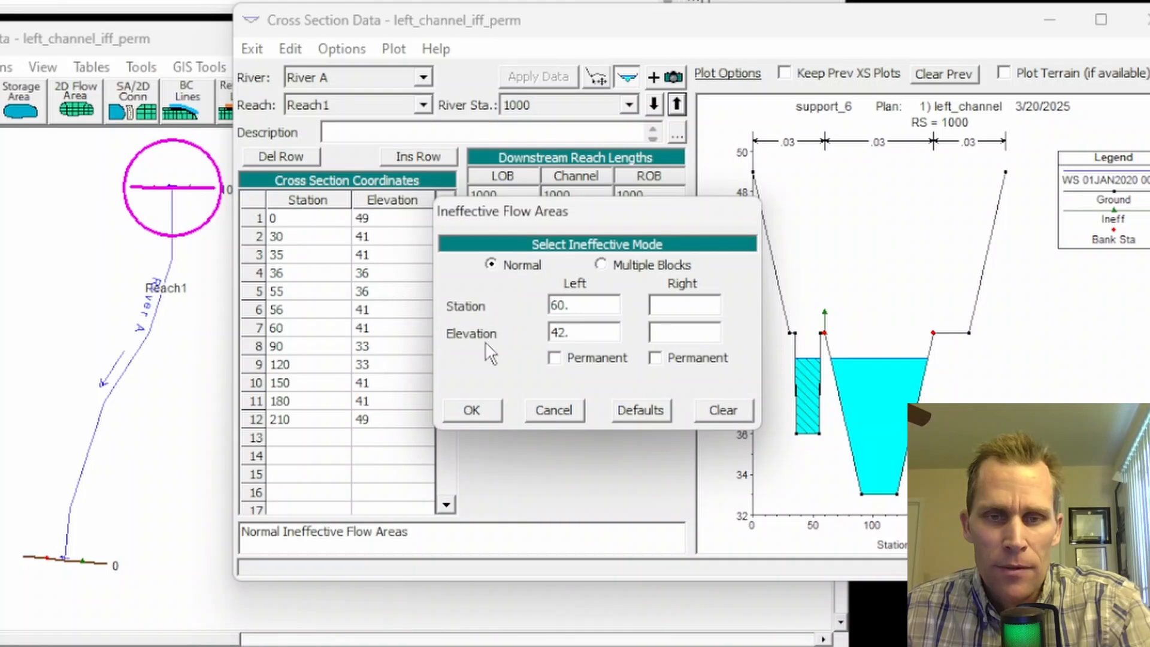
click(488, 409)
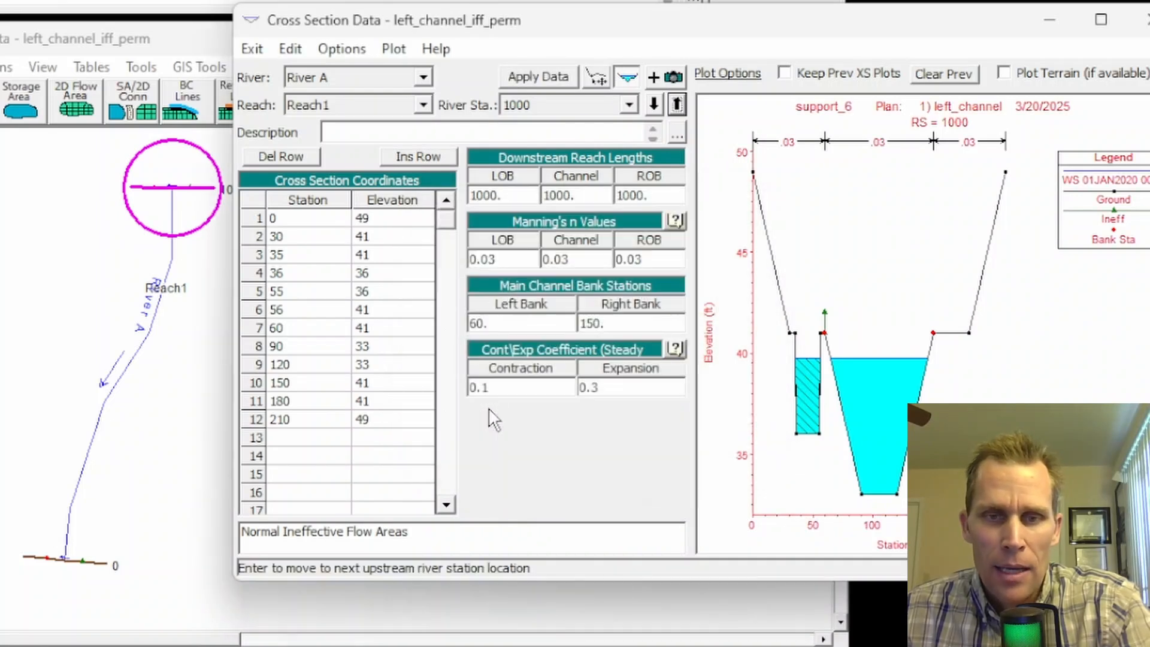
click(519, 81)
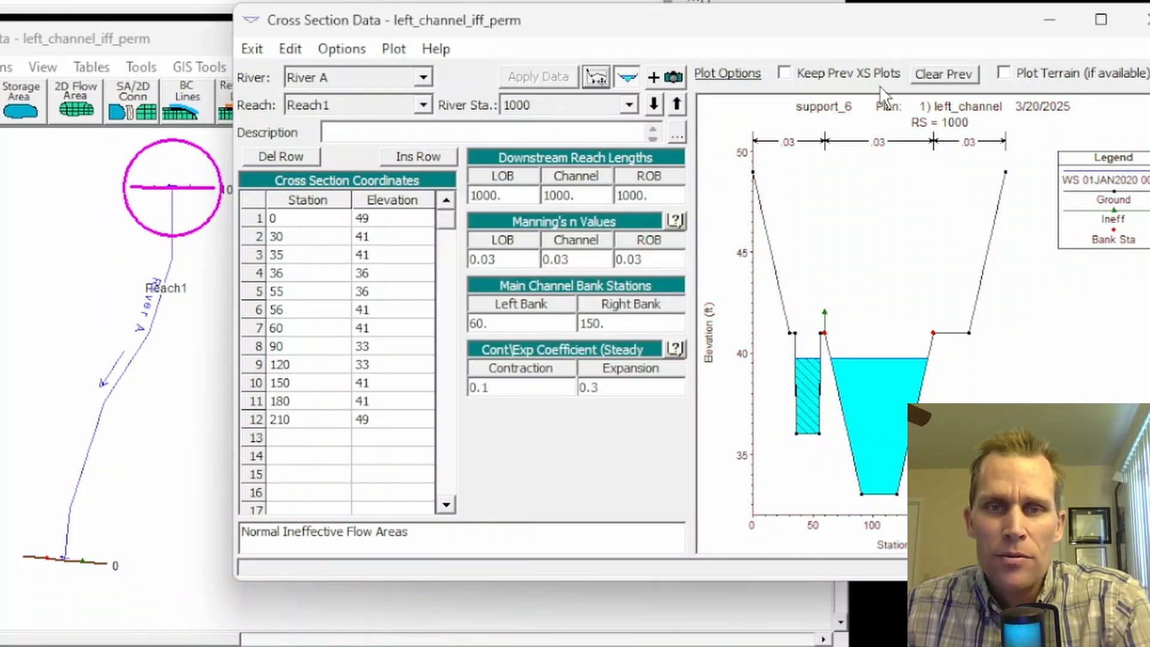
click(1140, 20)
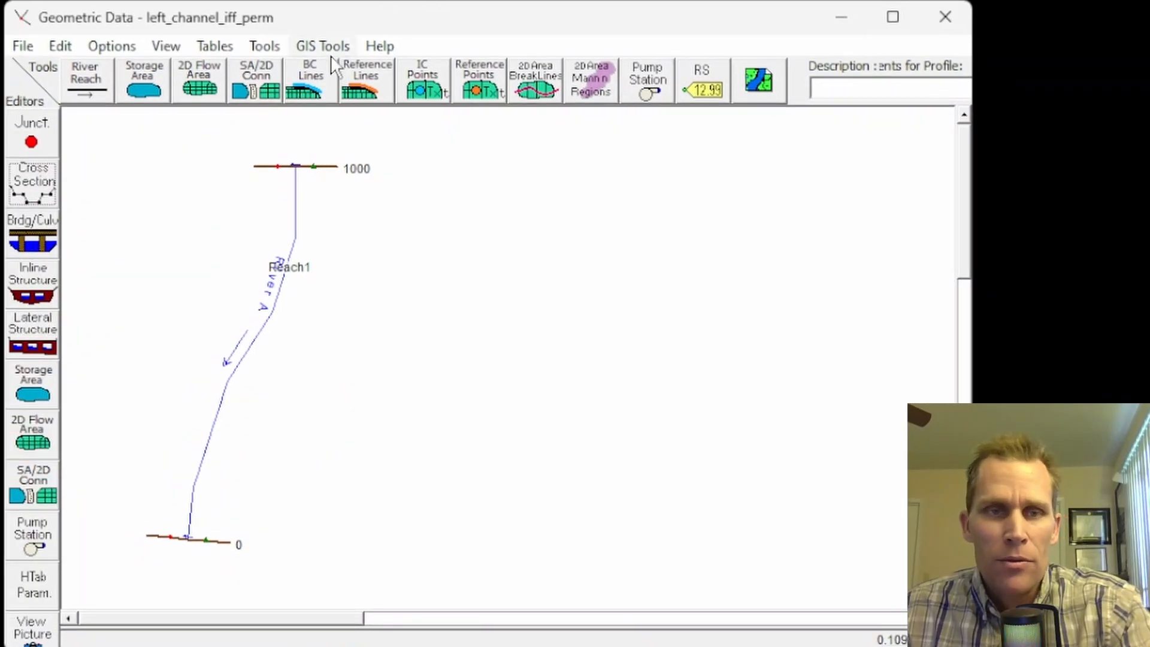
- Examine the tool for setting ineffective areas to permanent mode across selected river stations, and close it without applying anything
click(264, 46)
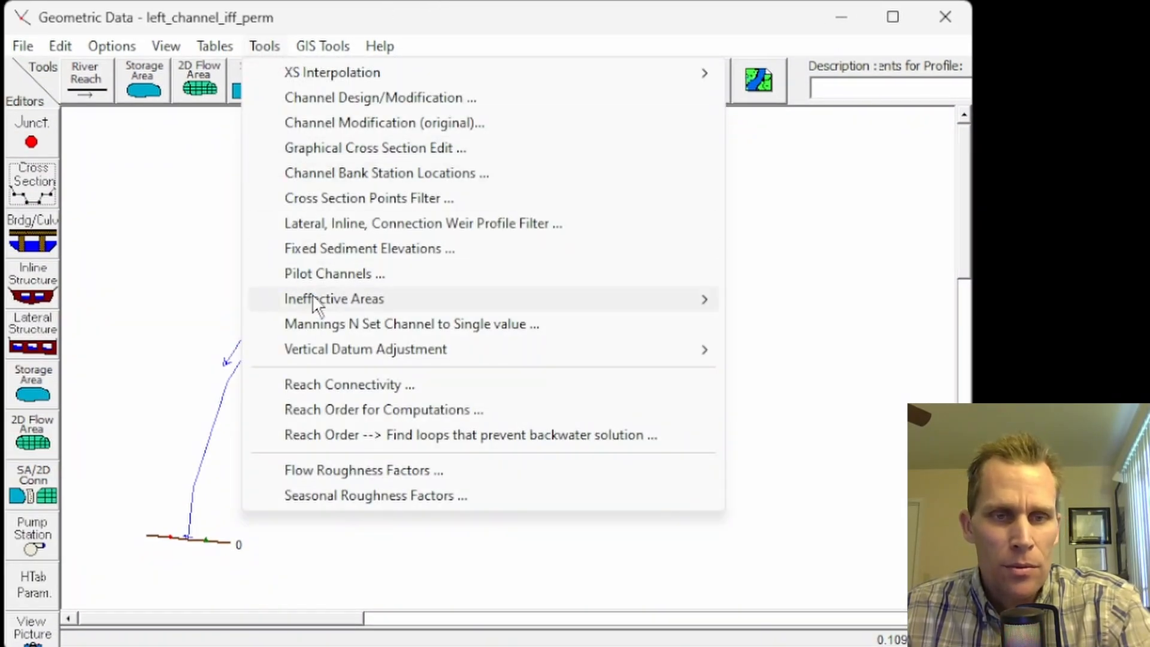
mouse_move(337, 302)
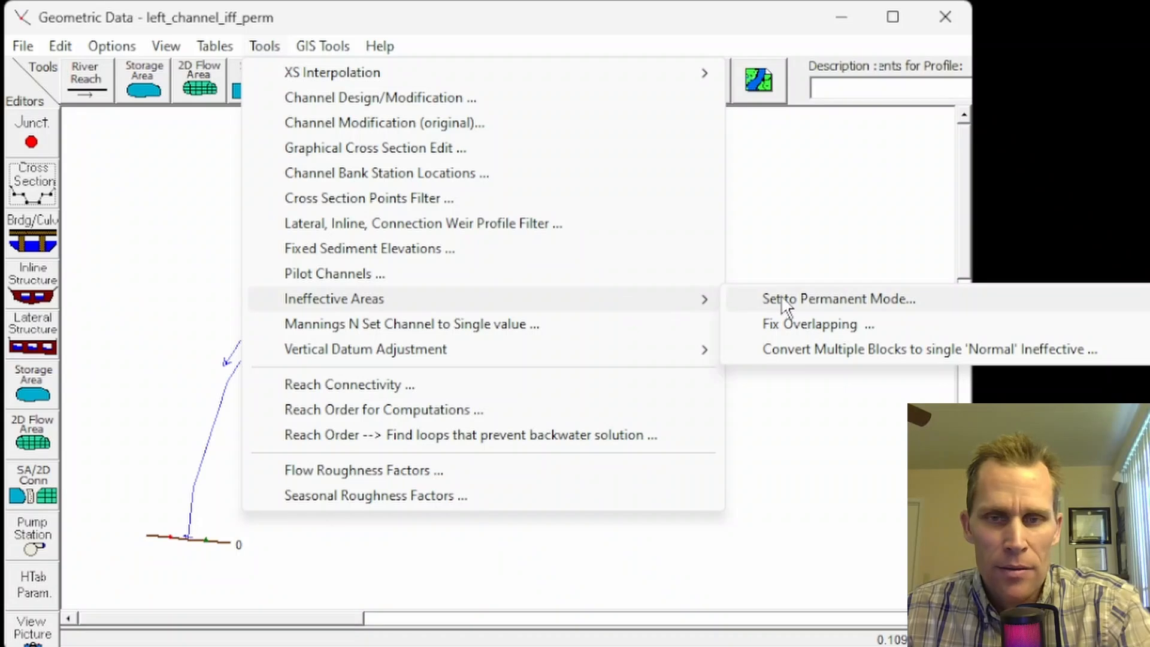
click(801, 297)
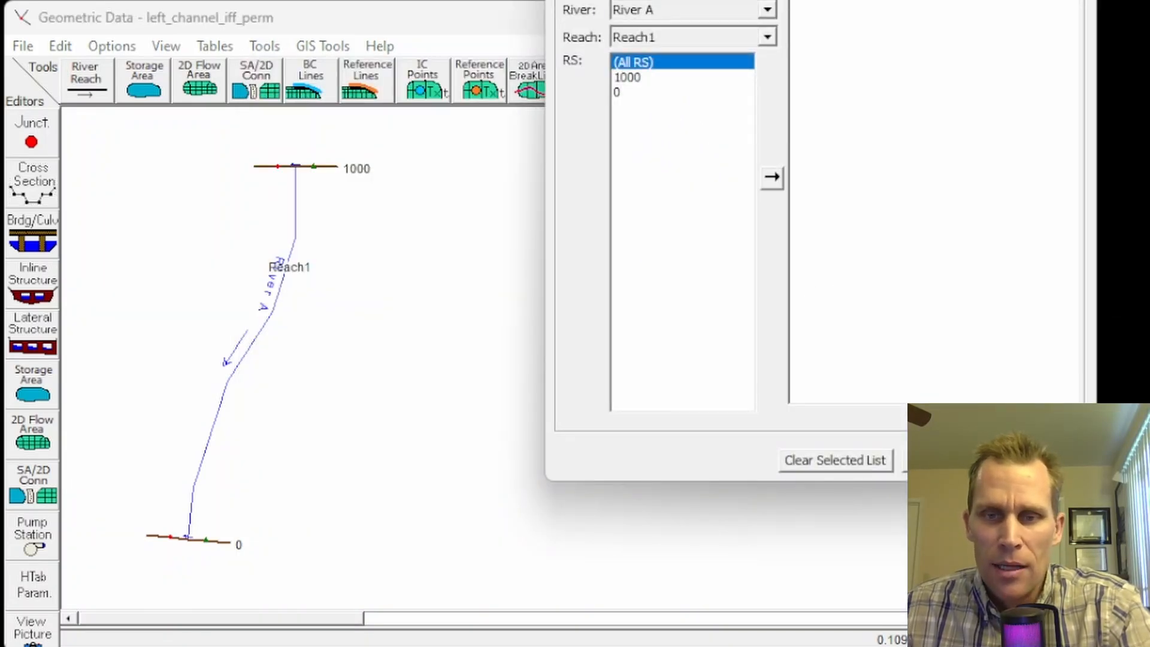
click(945, 460)
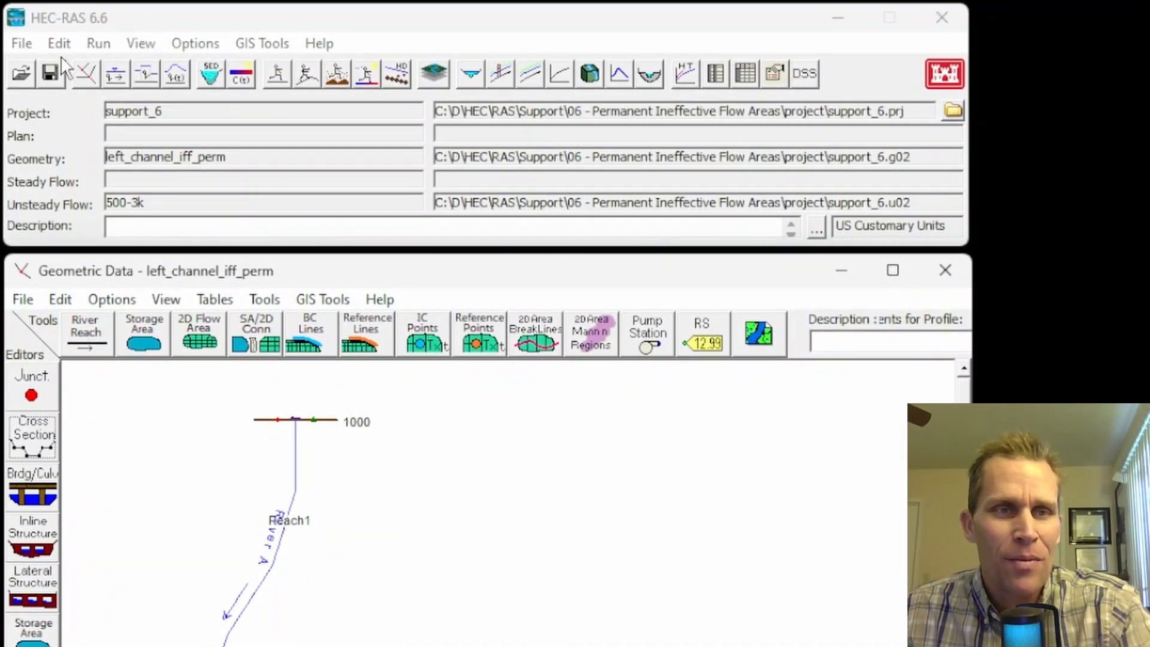
- Open the unsteady flow analysis and save its plan under the title left_channel_iff_perm
click(97, 44)
click(146, 95)
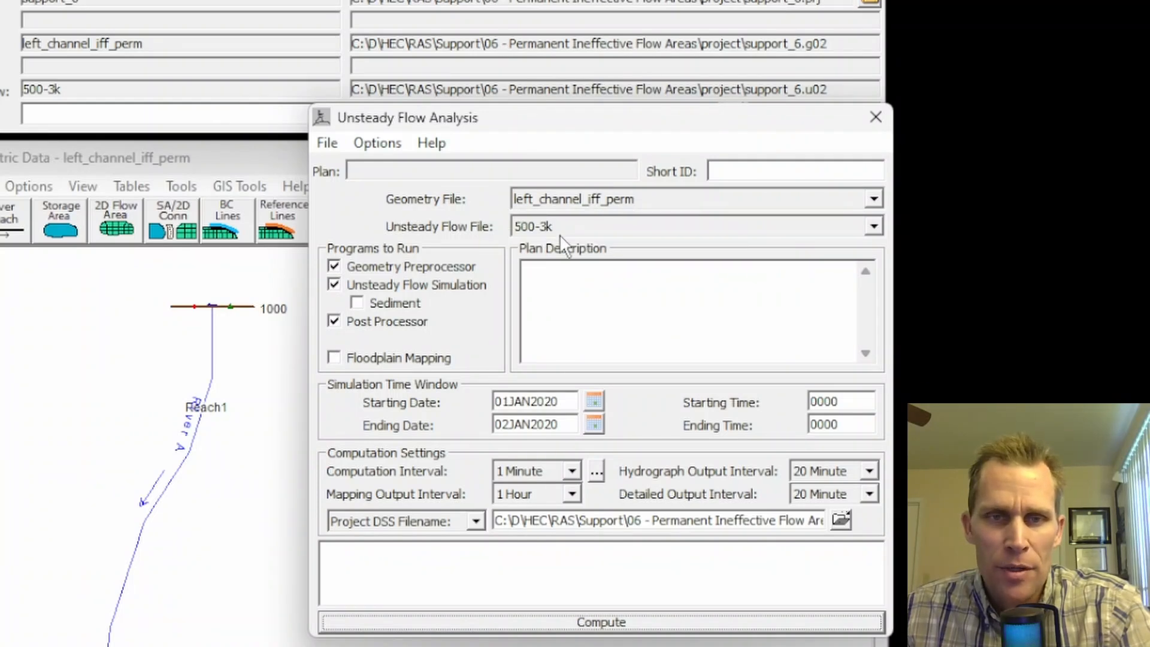
click(328, 143)
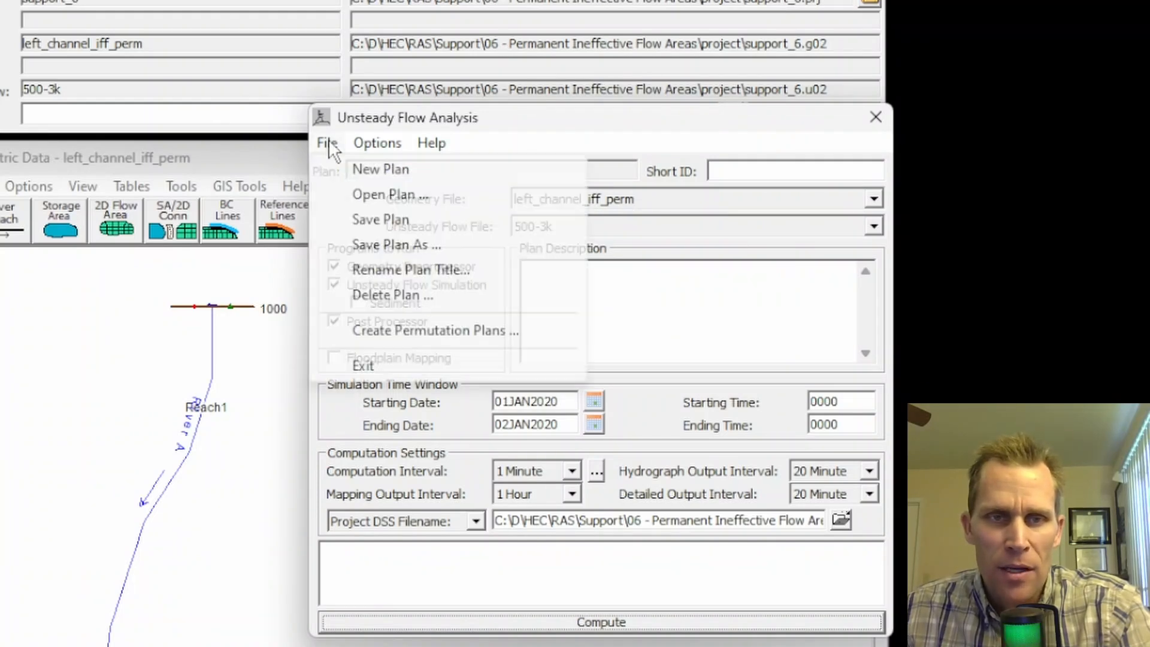
click(383, 252)
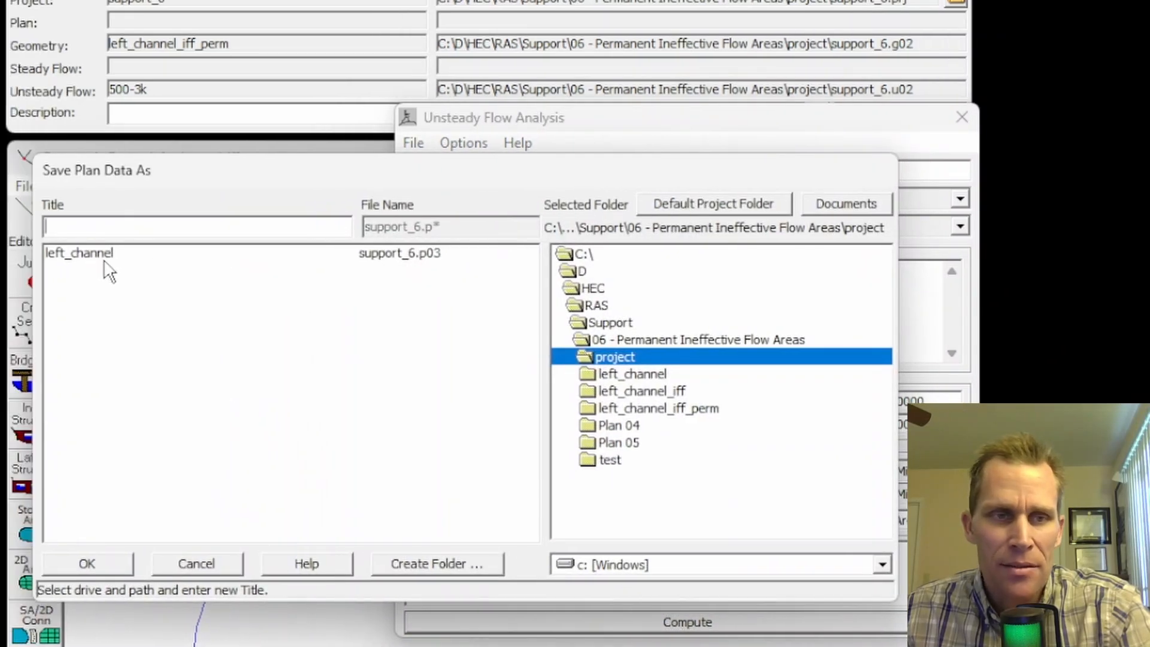
click(95, 256)
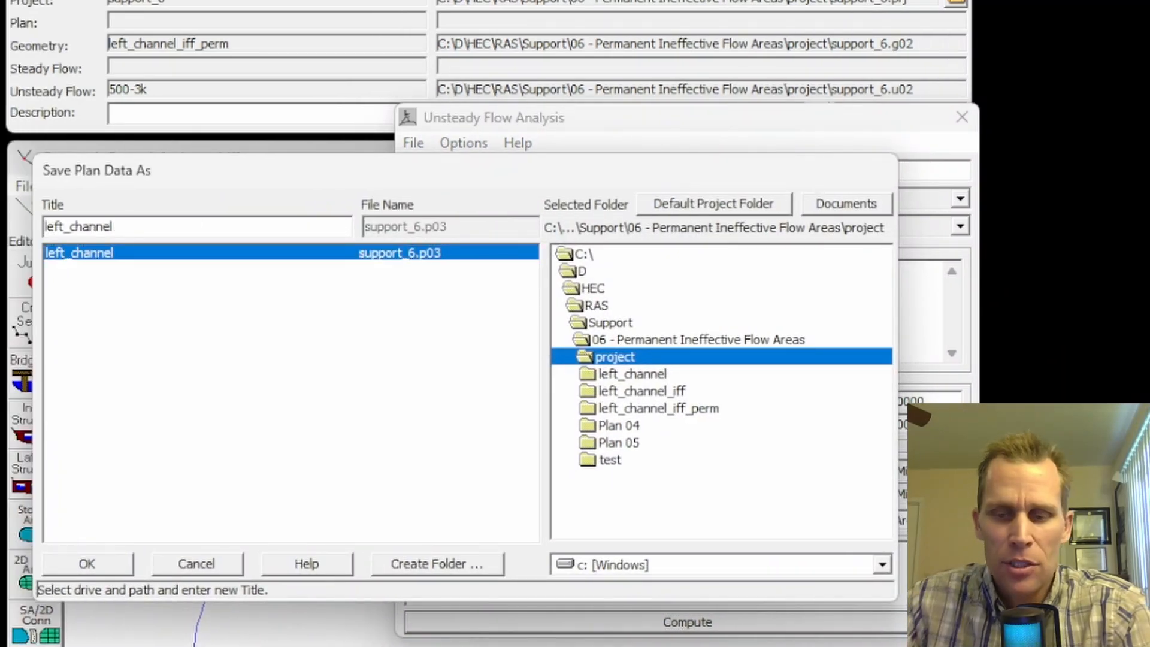
text(_iff_per)
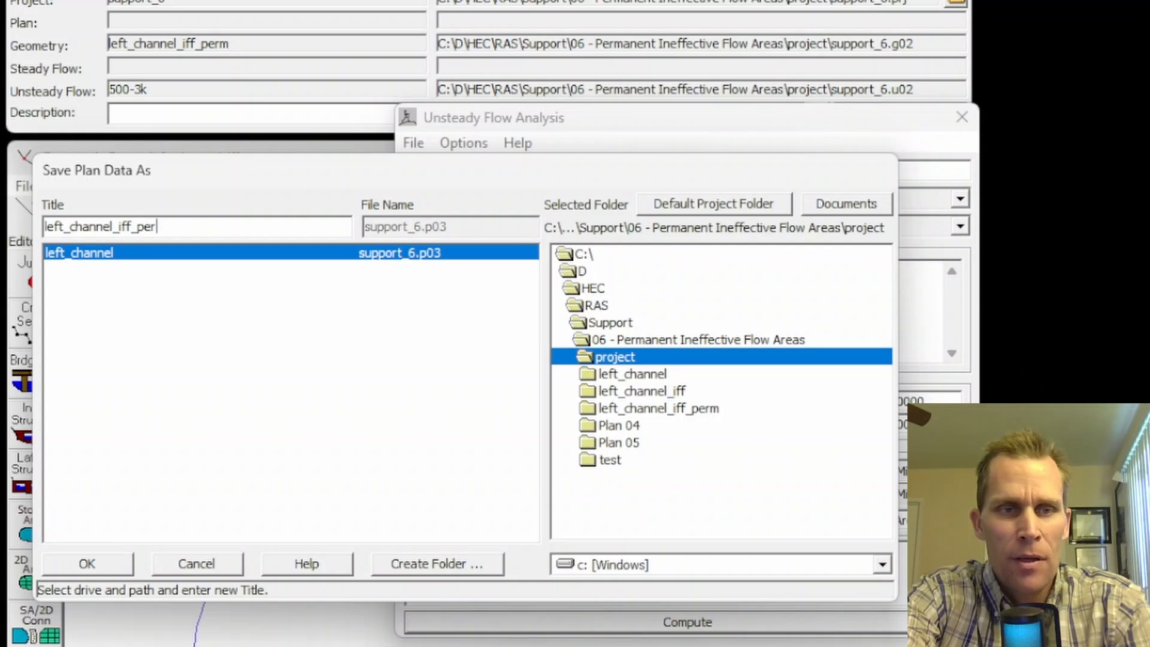
text(m)
key(shift+Home)
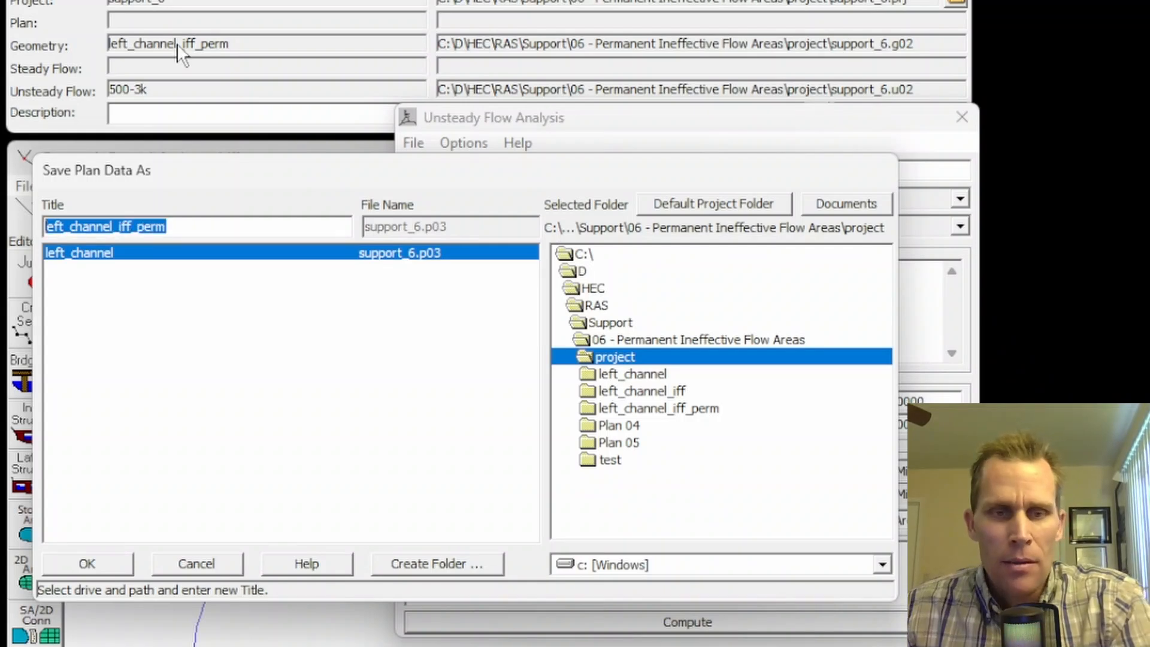
click(106, 564)
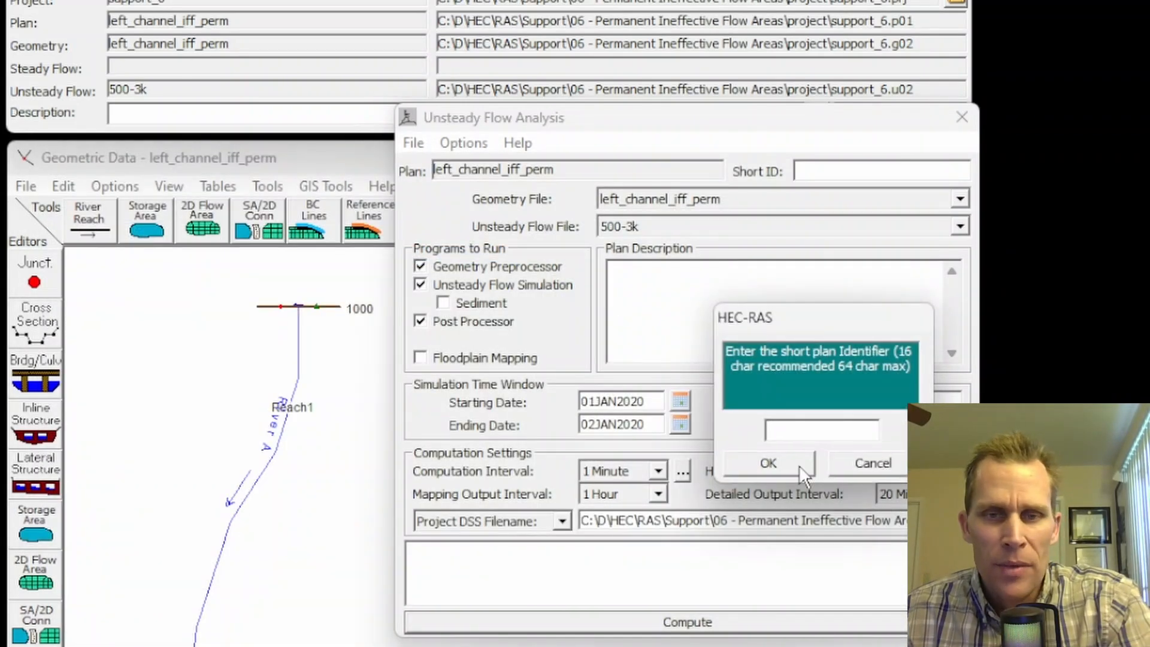
- Set the plan's short identifier to left_channel_iff_perm, compute the unsteady simulation and close the computation window
click(777, 467)
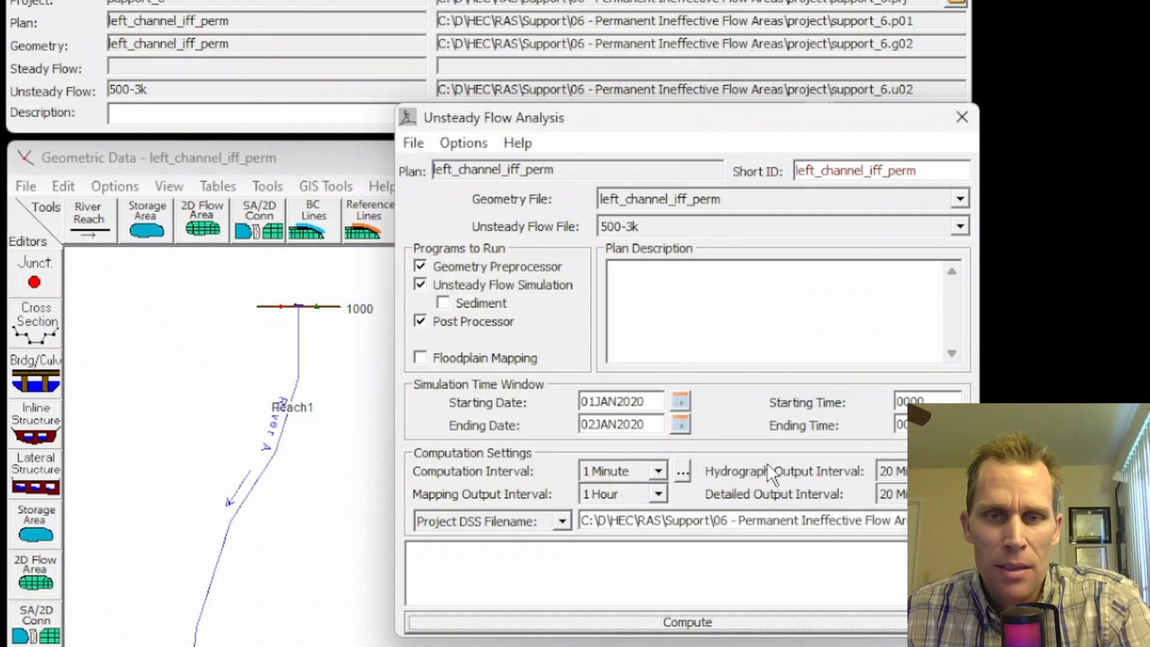
click(690, 621)
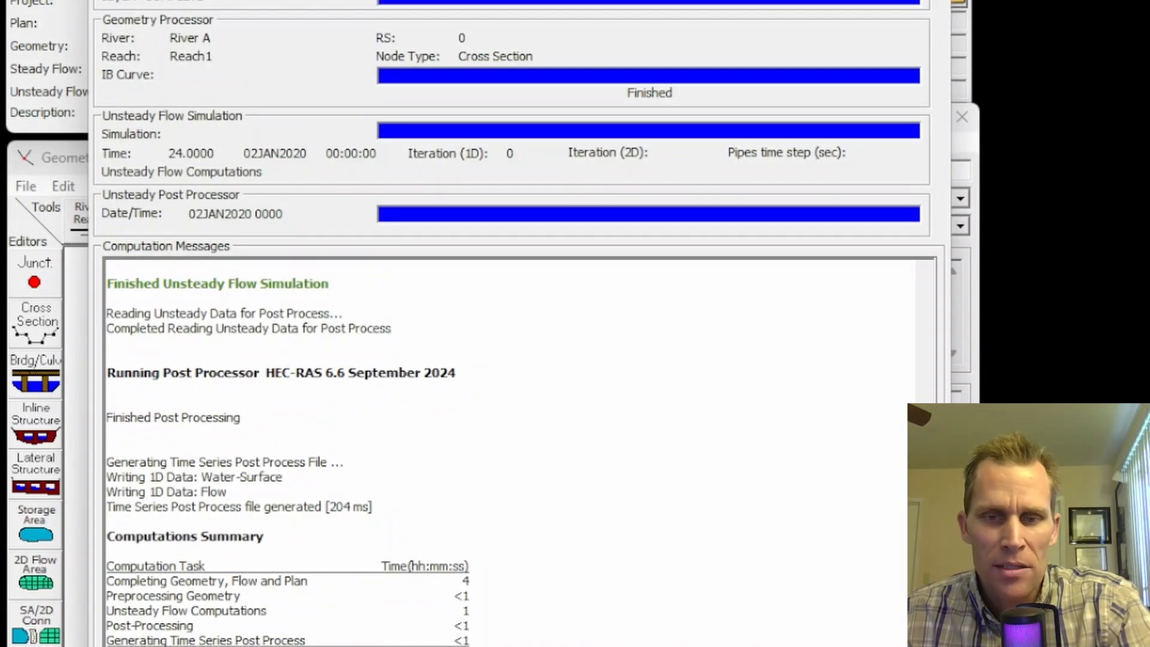
key(Escape)
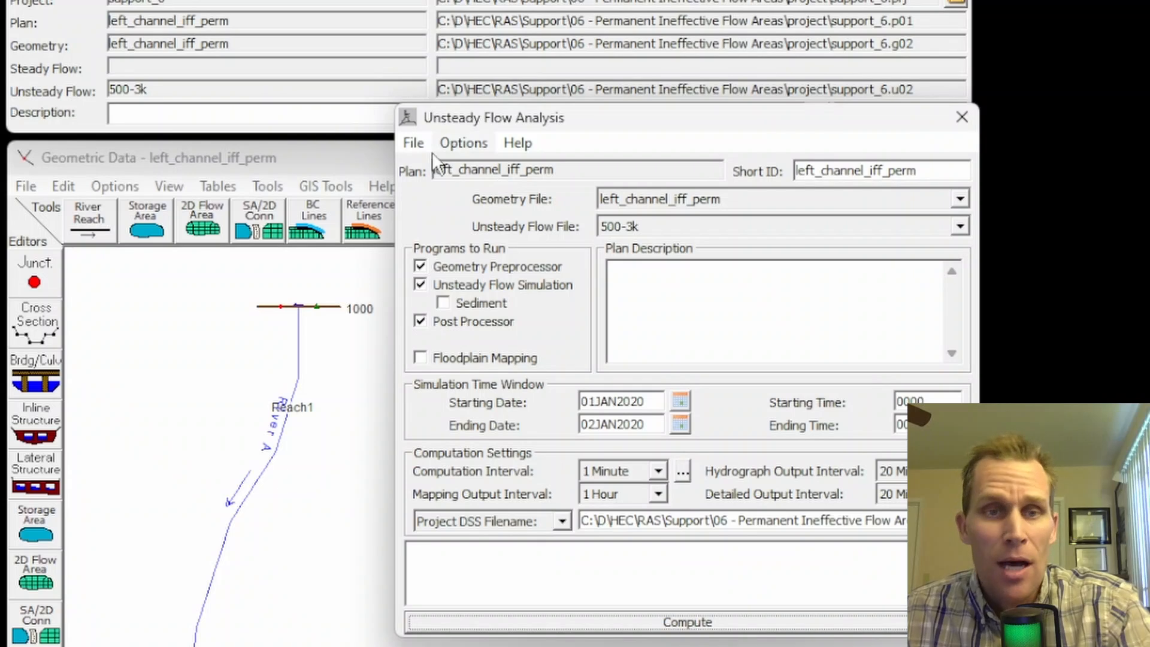
- Switch the plan's geometry file to left_channel_iff, saving the existing geometry data
click(638, 204)
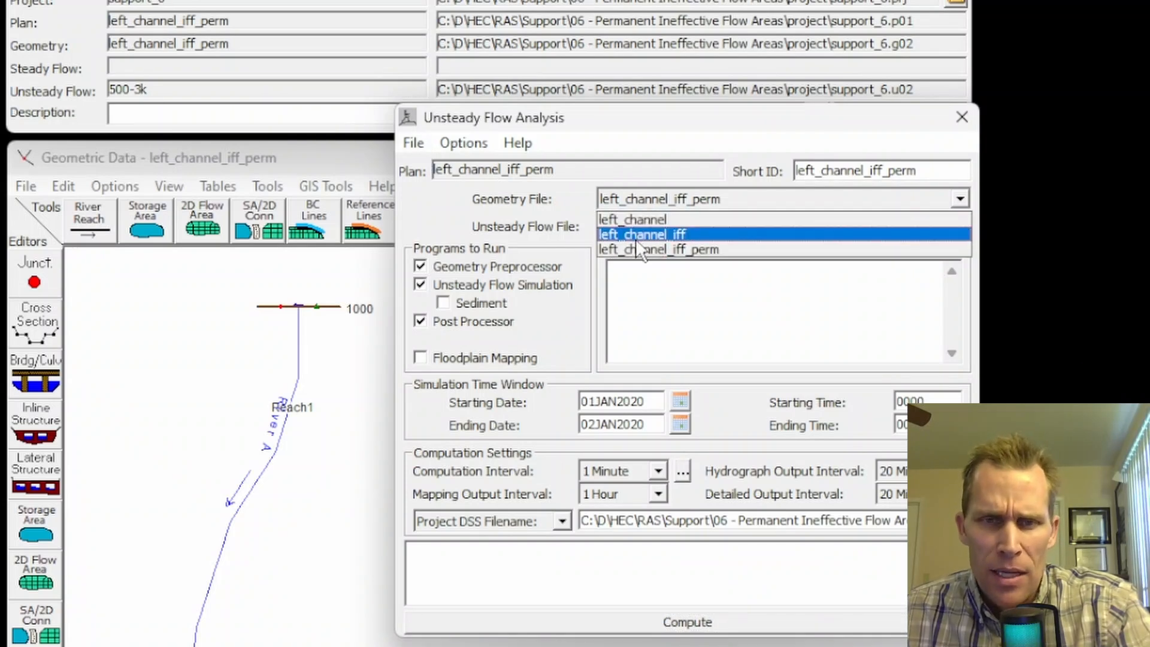
click(634, 239)
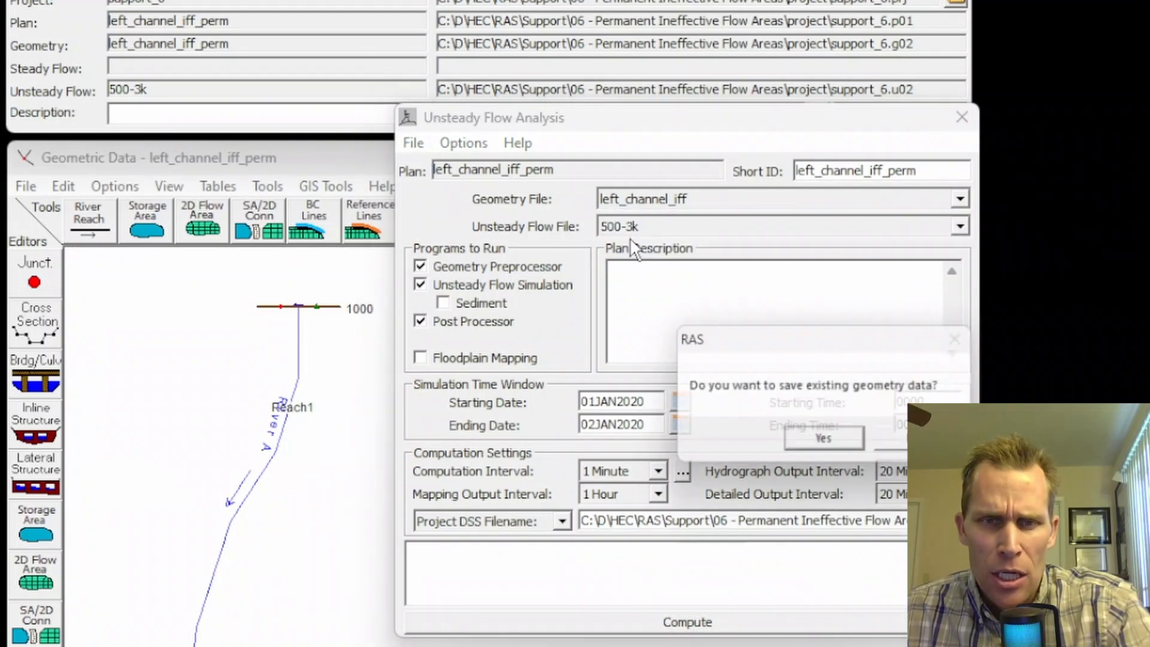
click(819, 442)
- Save a copy of the plan under the title left_channel_iff
click(412, 144)
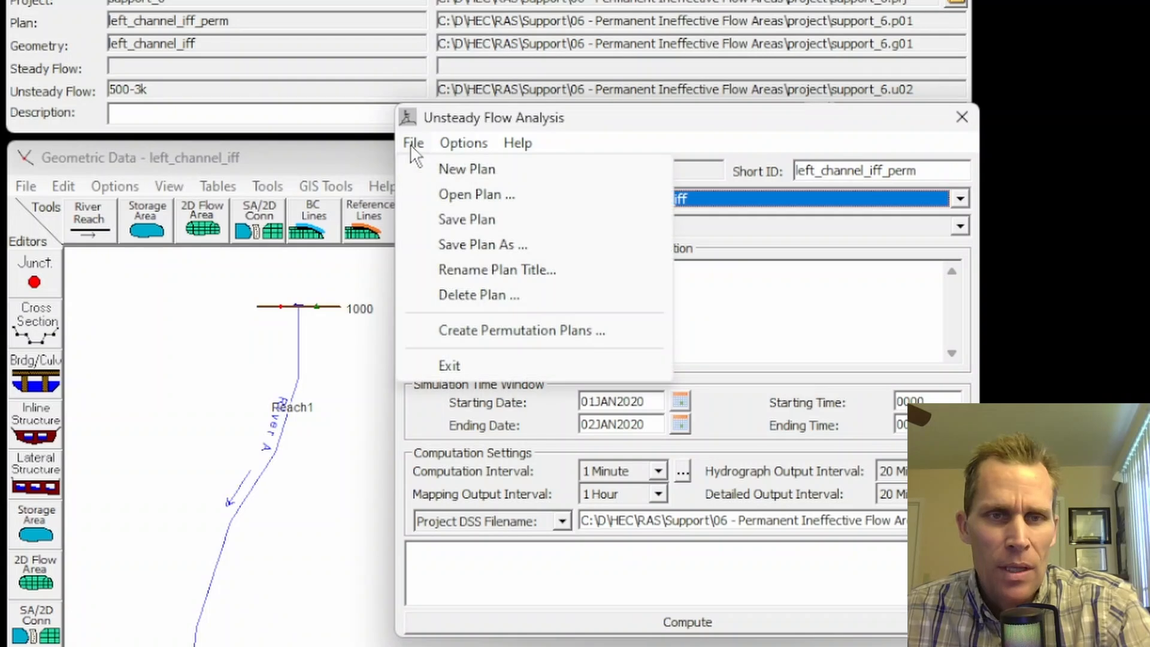
click(462, 240)
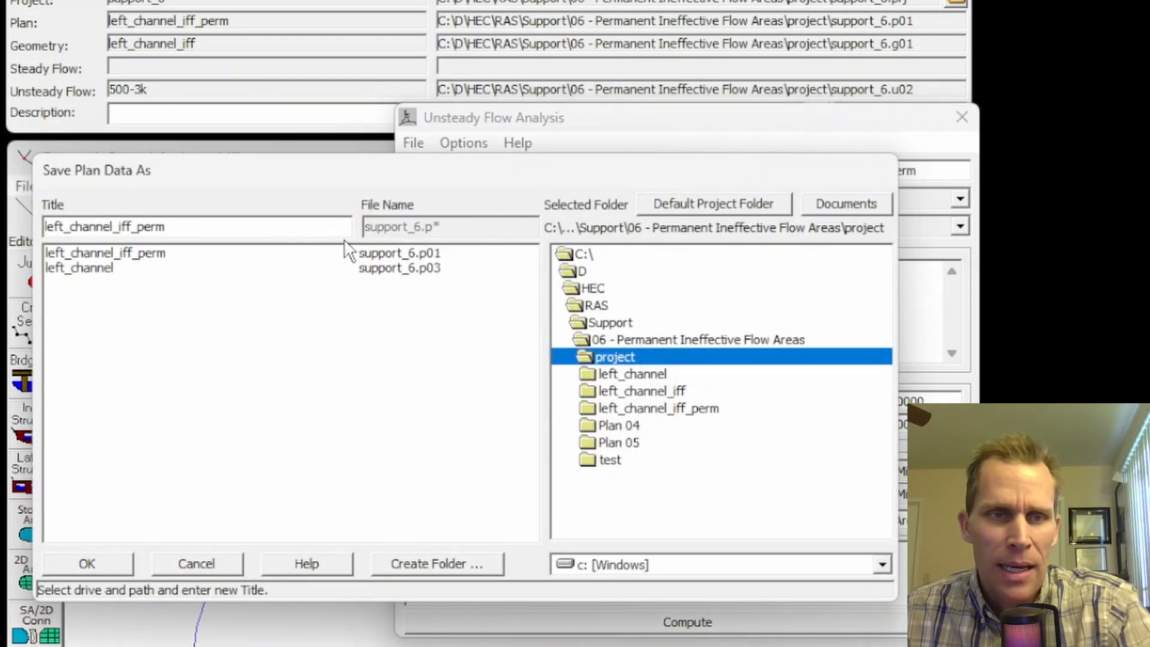
click(186, 228)
key(BackSpace)
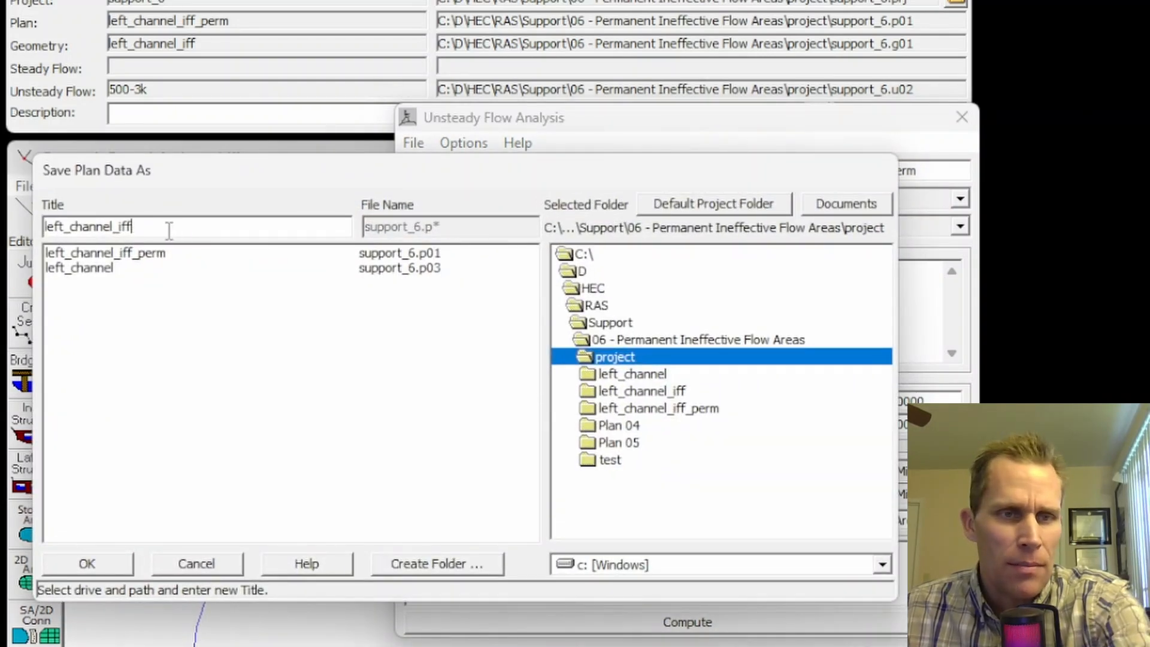
key(shift+Home)
key(ctrl+c)
click(114, 562)
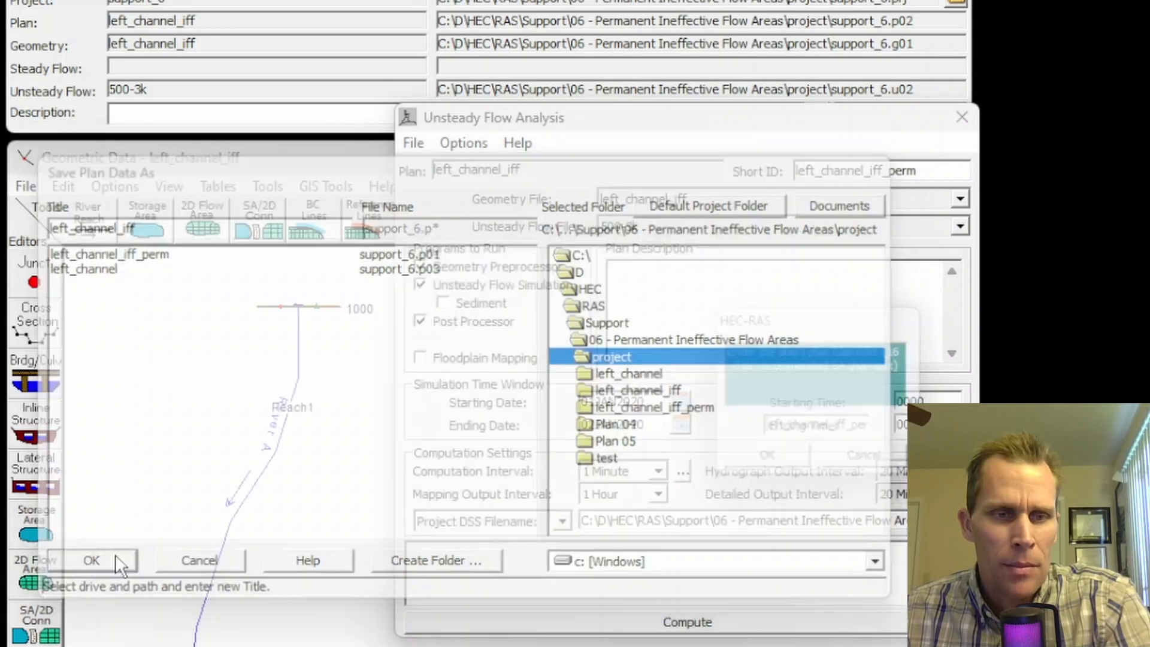
- Set the new plan's short identifier to left_channel_iff
key(shift+Home)
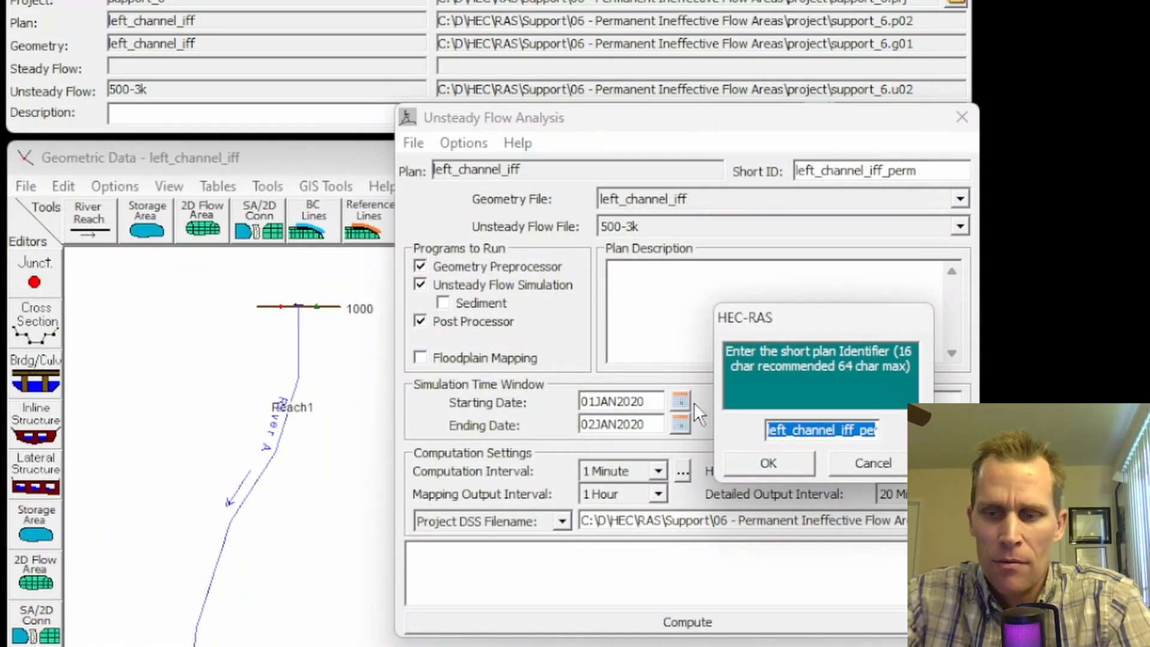
key(BackSpace)
key(ctrl+v)
click(793, 462)
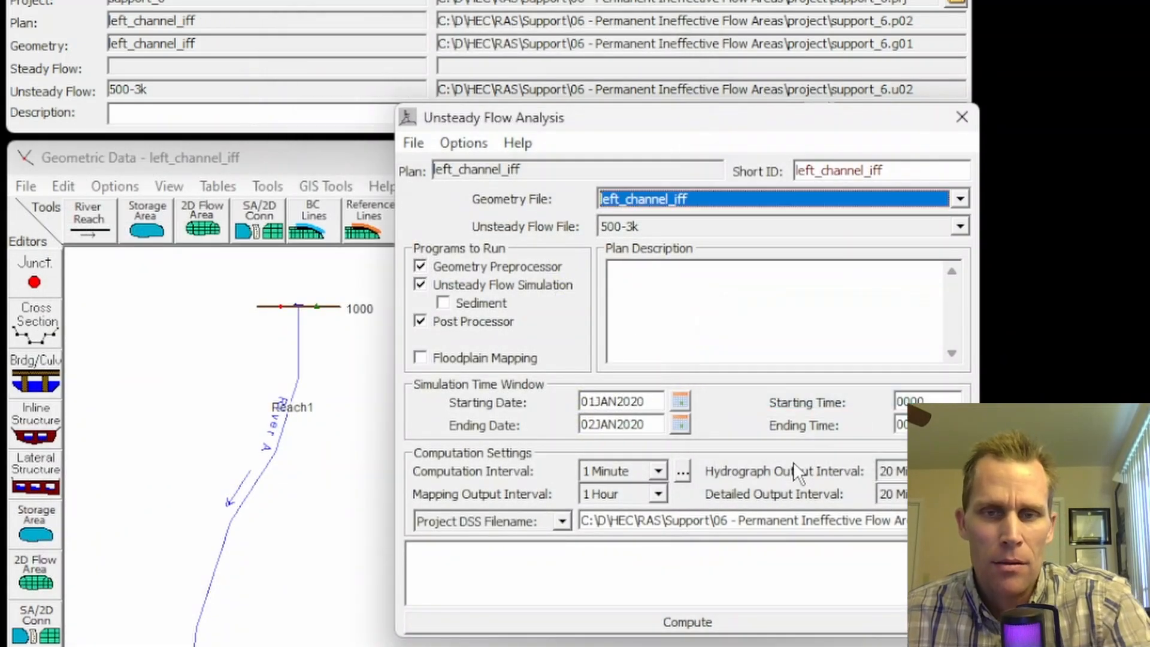
- Save the left_channel_iff plan, compute its unsteady simulation and close the computation window
click(412, 144)
click(455, 219)
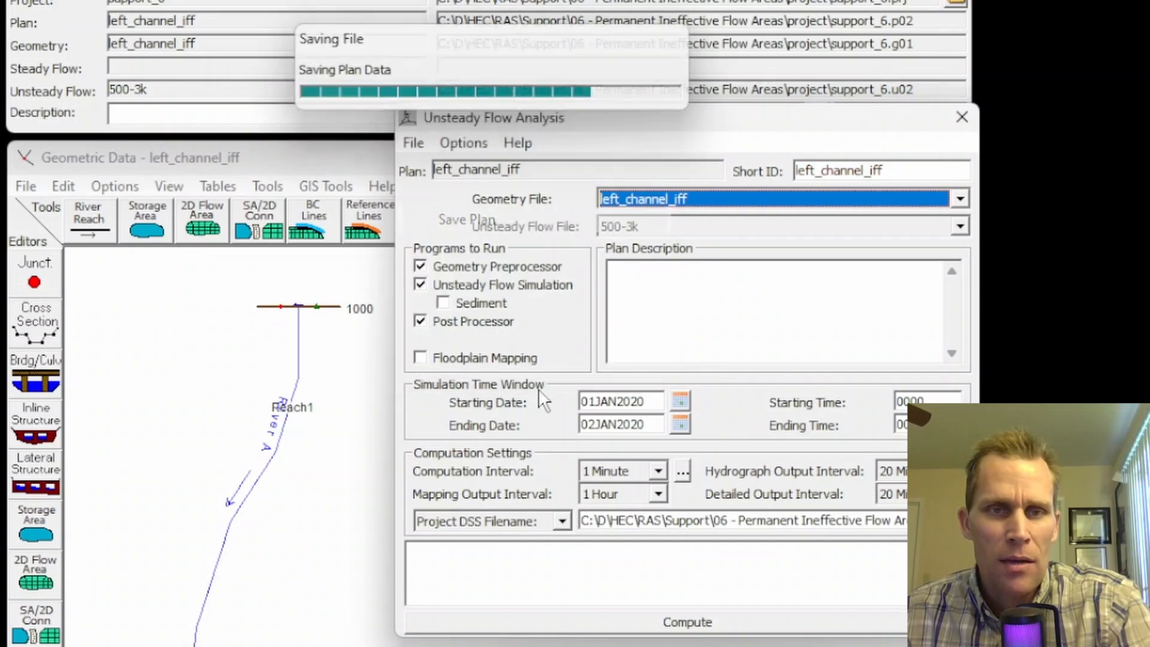
click(695, 621)
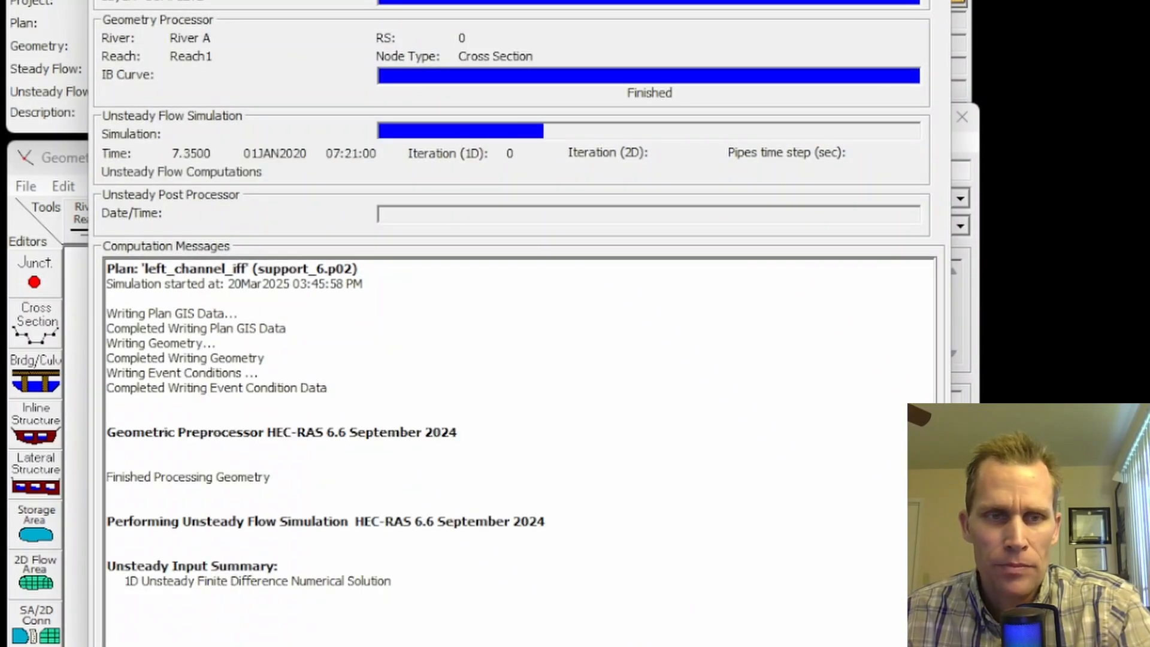
key(alt+F4)
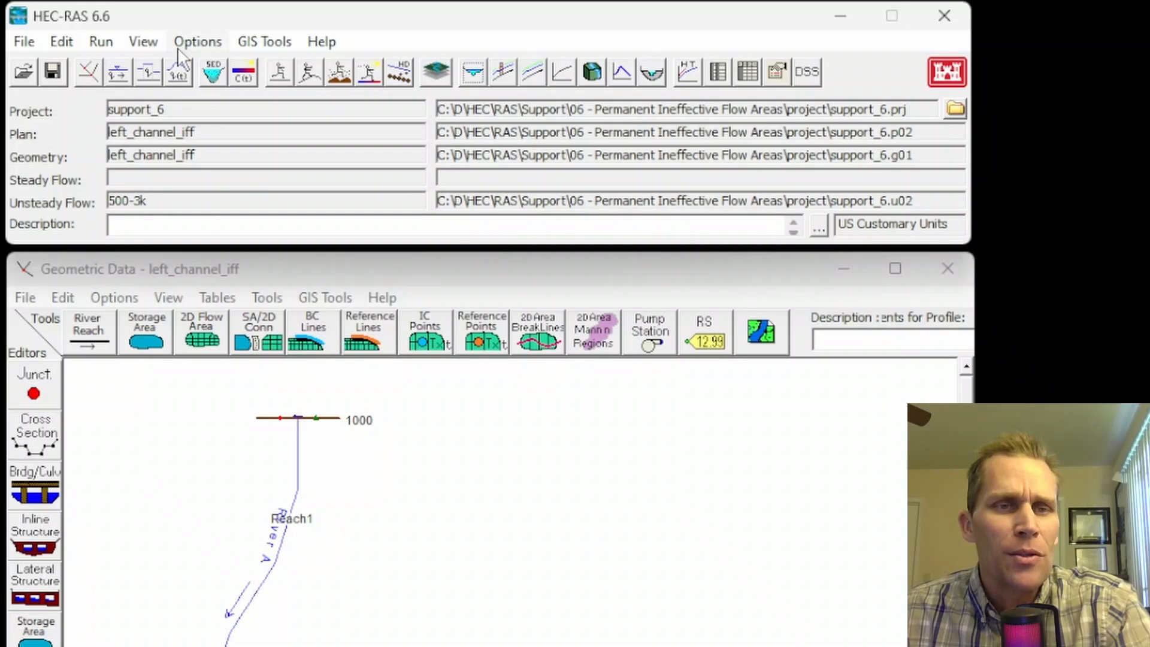
- Open the cross section results plot and overlay the left_channel, left_channel_iff_perm and left_channel_iff plans
click(142, 42)
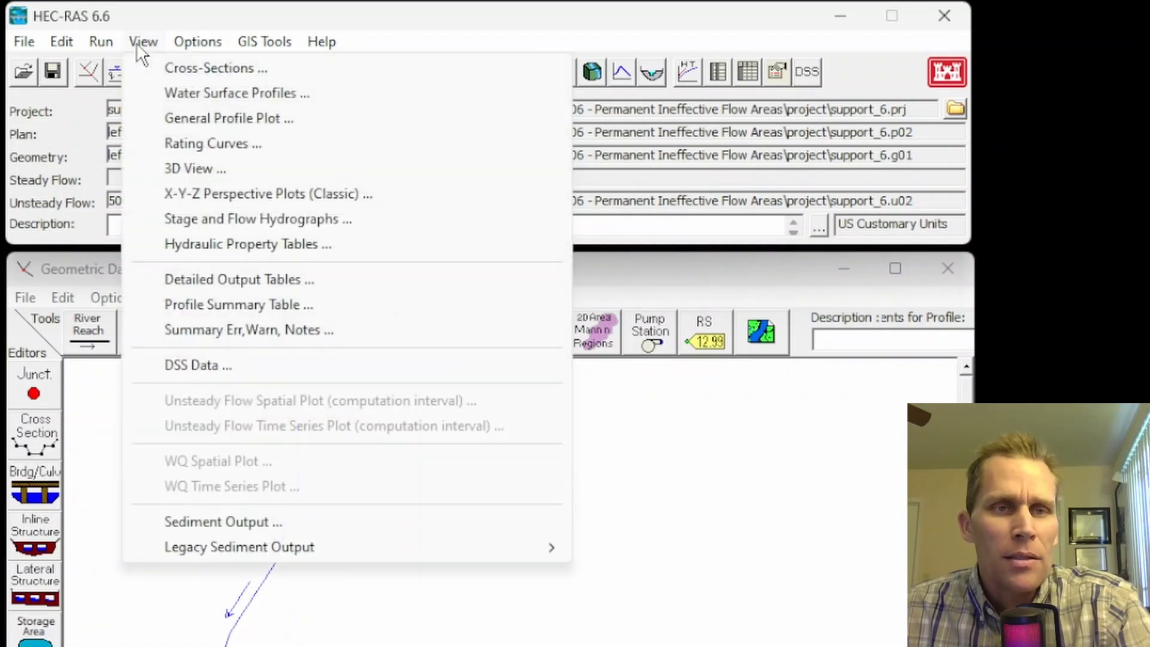
click(191, 70)
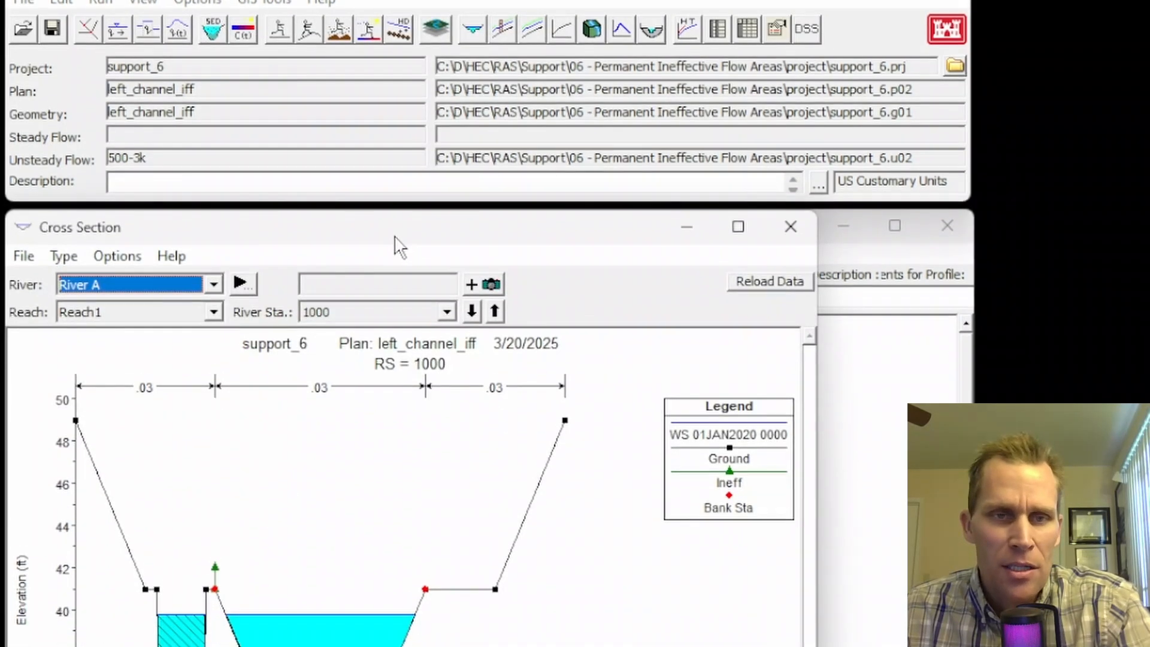
drag(395, 238, 752, 31)
click(477, 47)
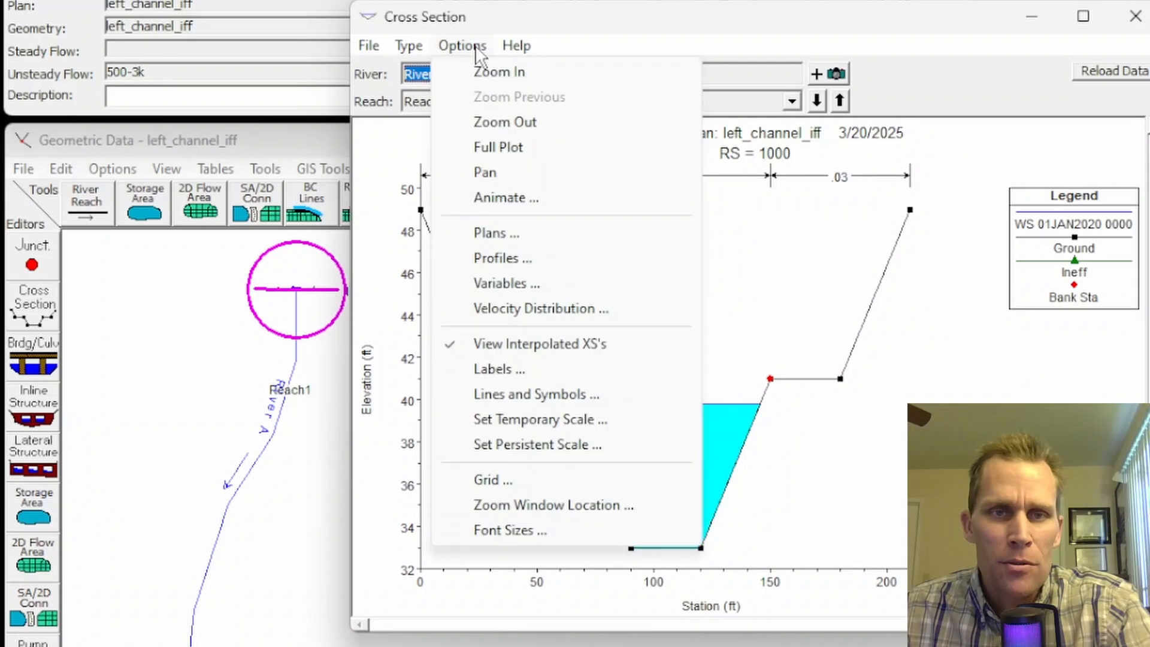
click(501, 234)
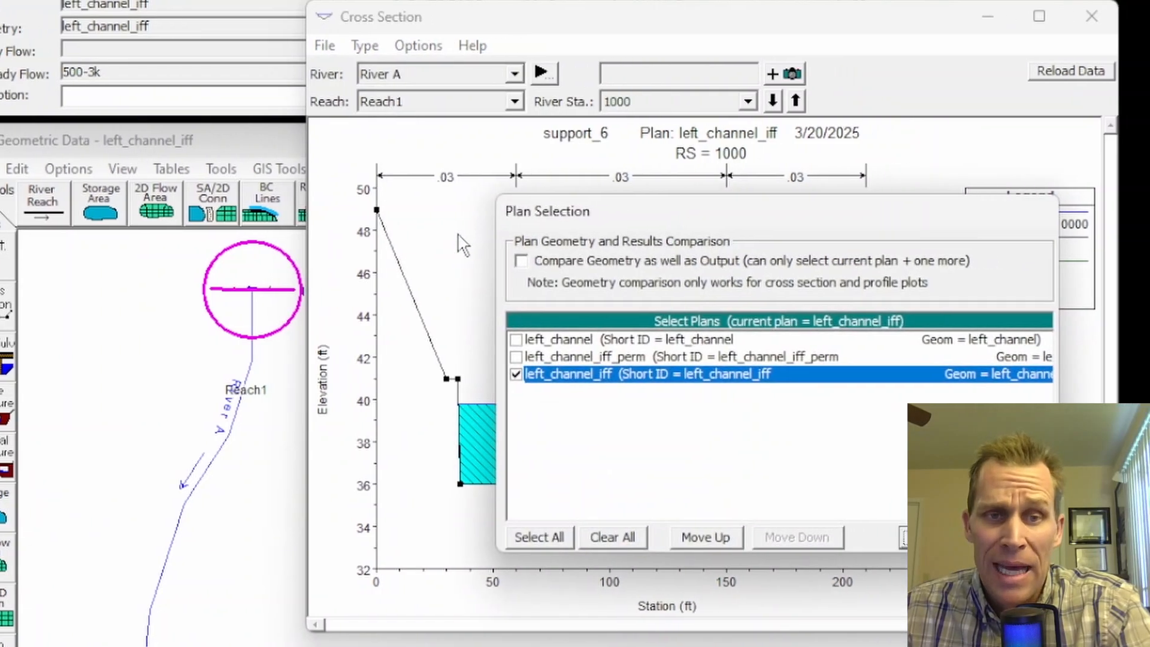
click(429, 356)
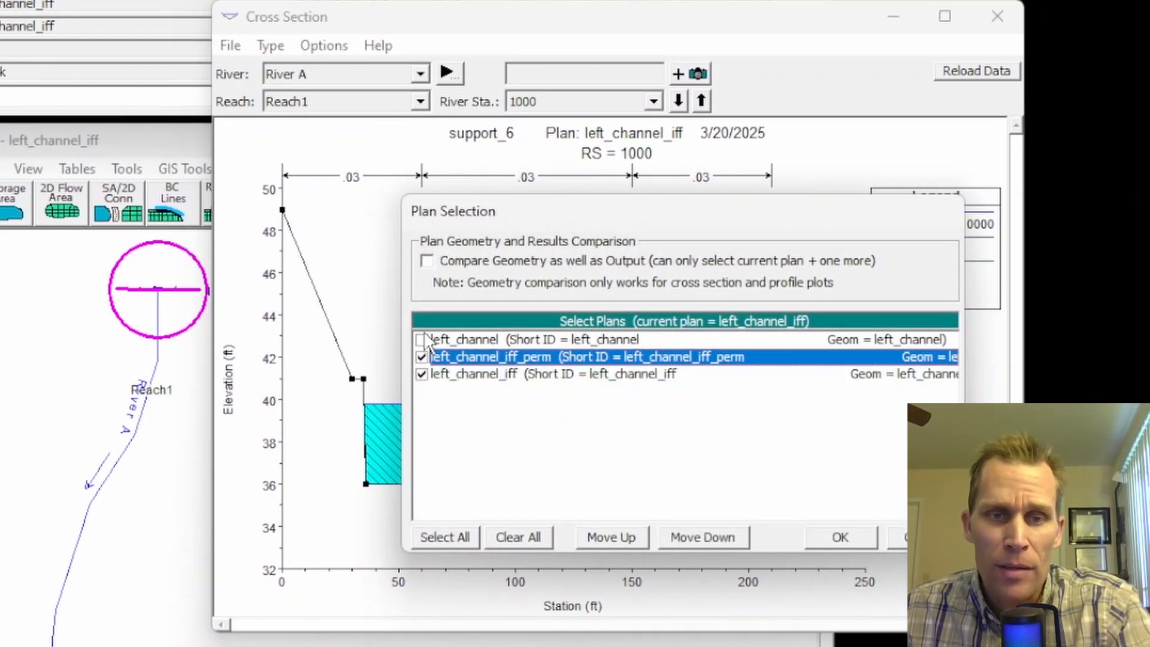
click(423, 340)
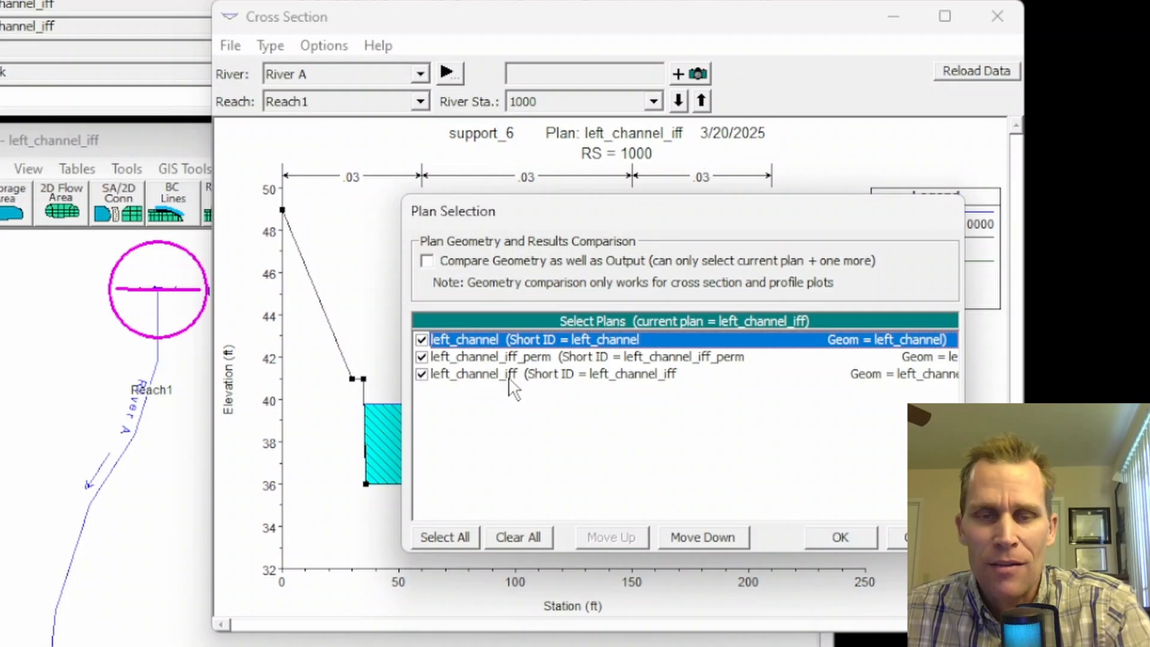
click(874, 538)
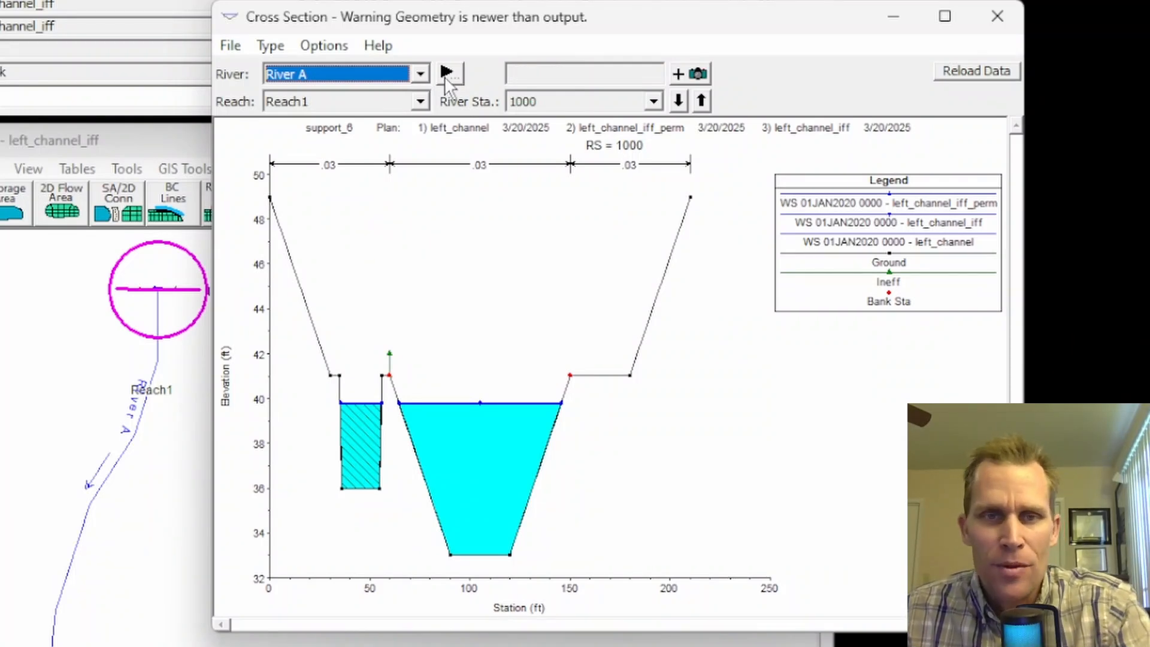
- Open the animation control for the cross section plot at river station 1000 and enlarge the plot window
click(448, 73)
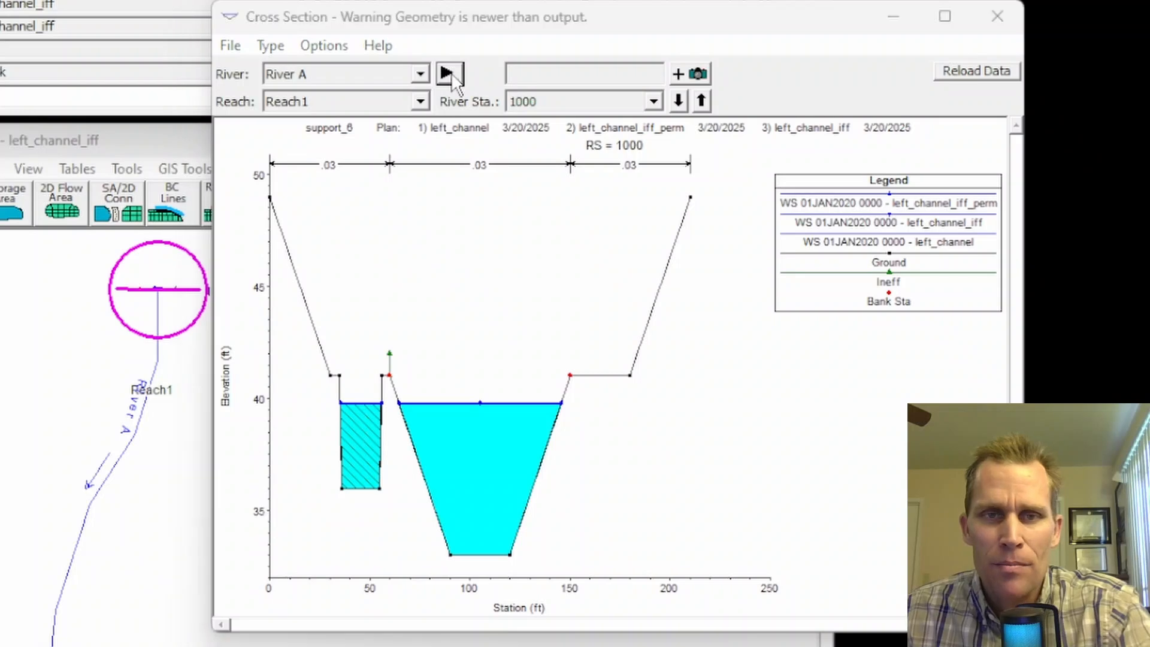
click(363, 335)
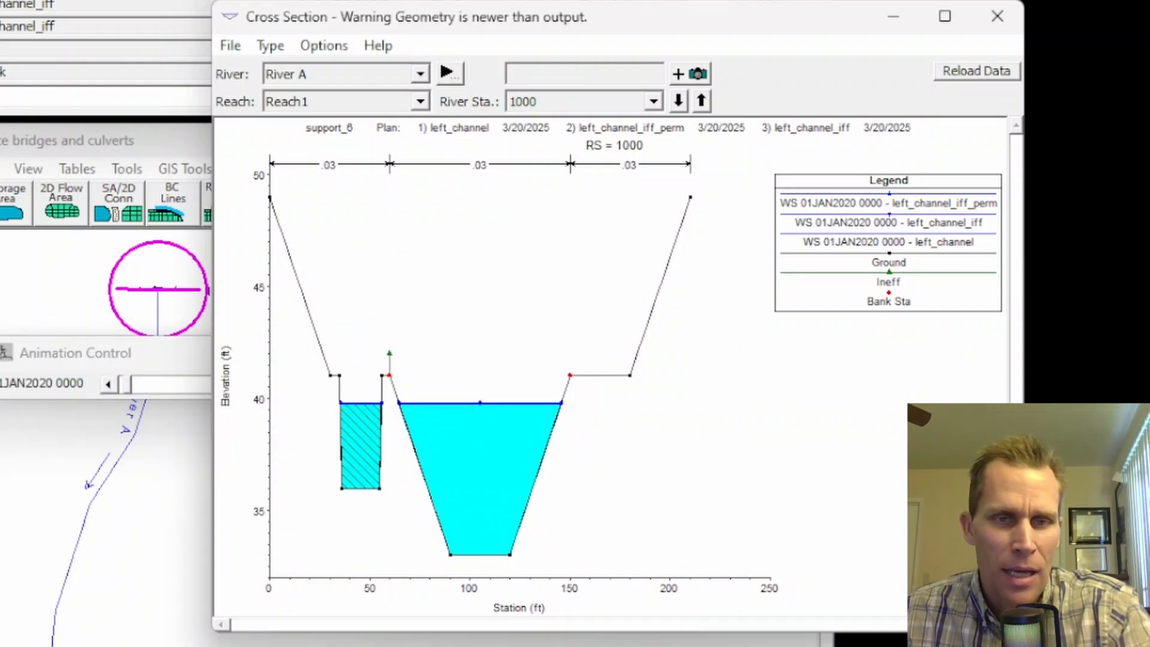
drag(77, 359, 279, 200)
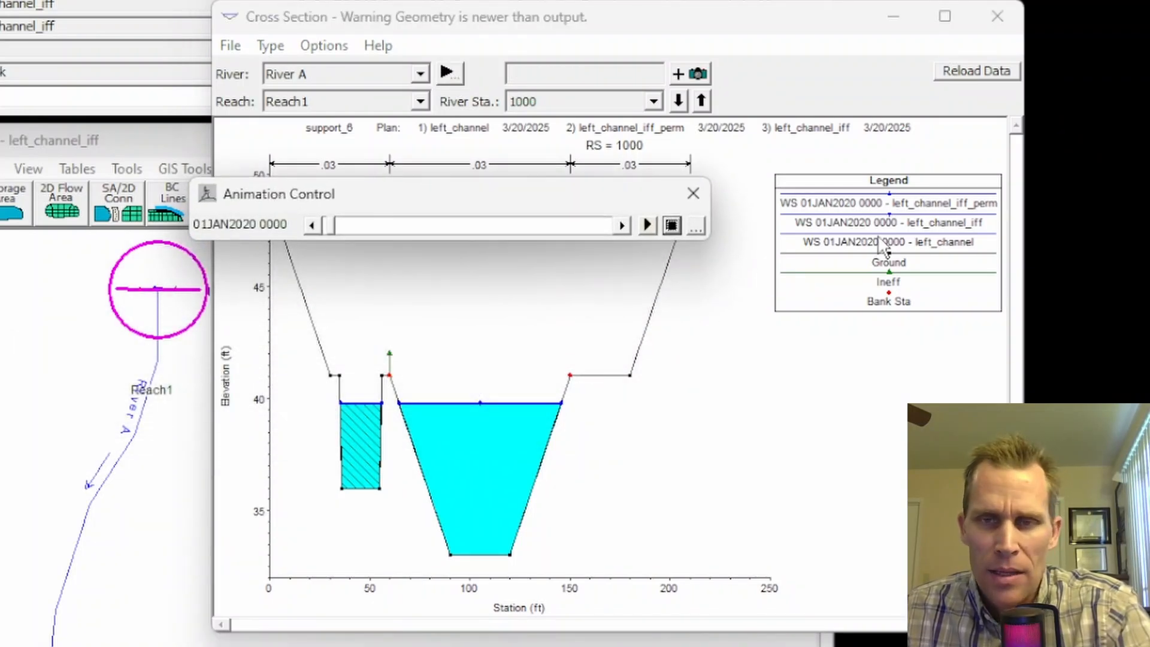
click(904, 251)
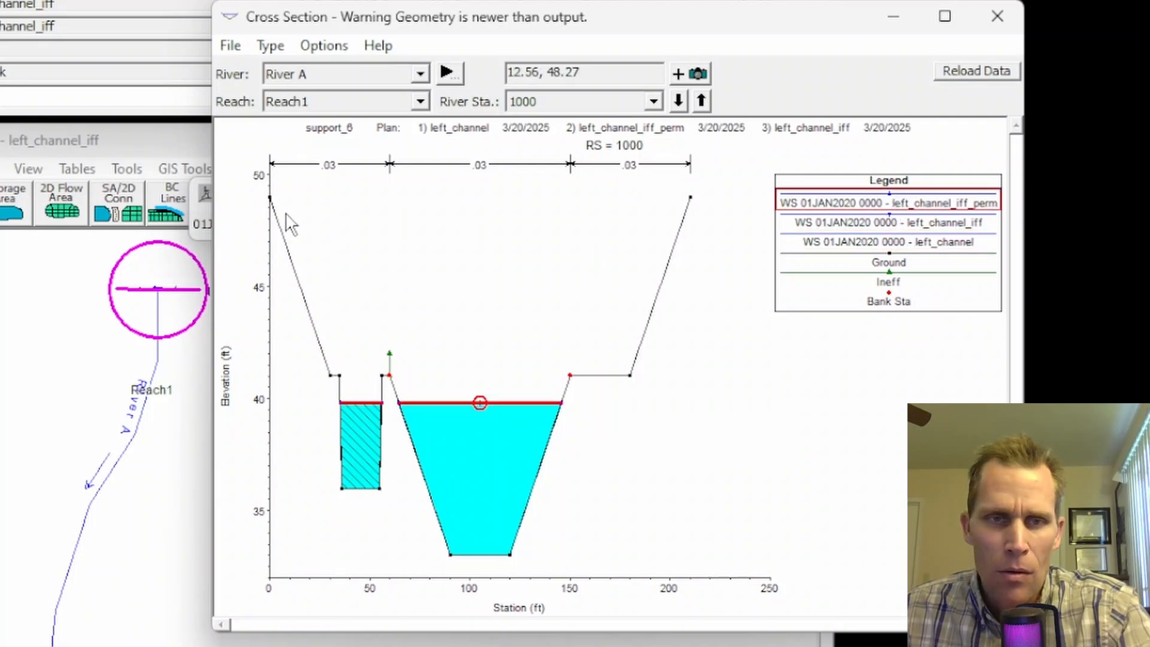
click(202, 213)
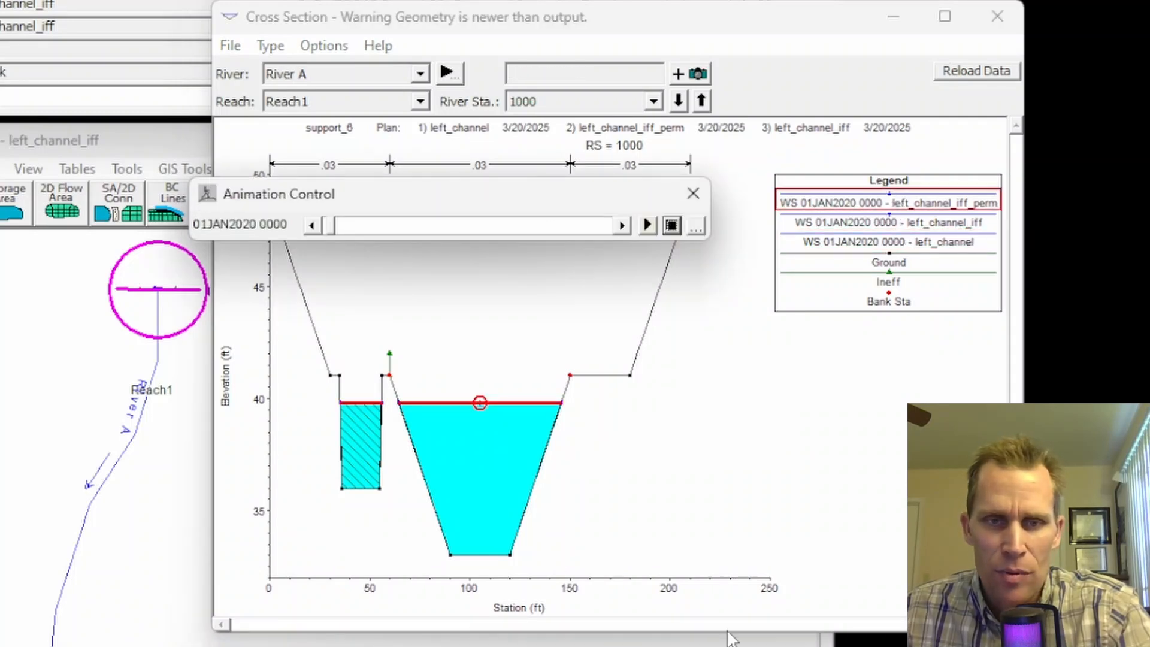
drag(1023, 630, 1125, 646)
- Zoom in on the left channel, advance the animation to 01JAN2020 0100 and highlight the left_channel_iff_perm water surface
right_click(416, 226)
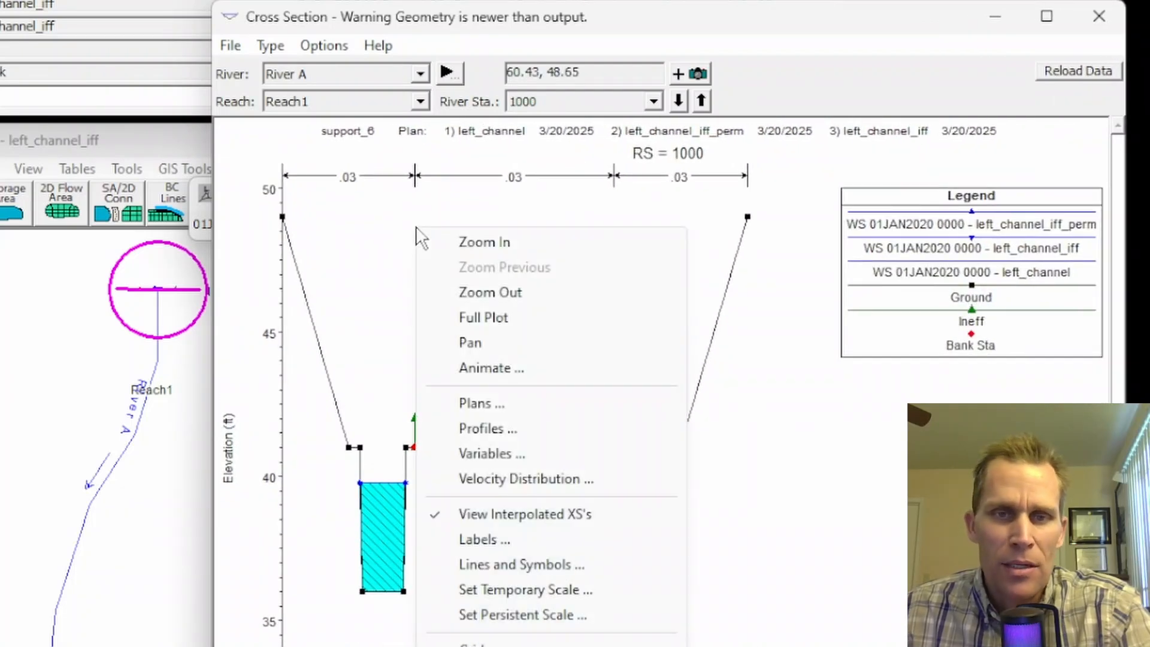
click(460, 242)
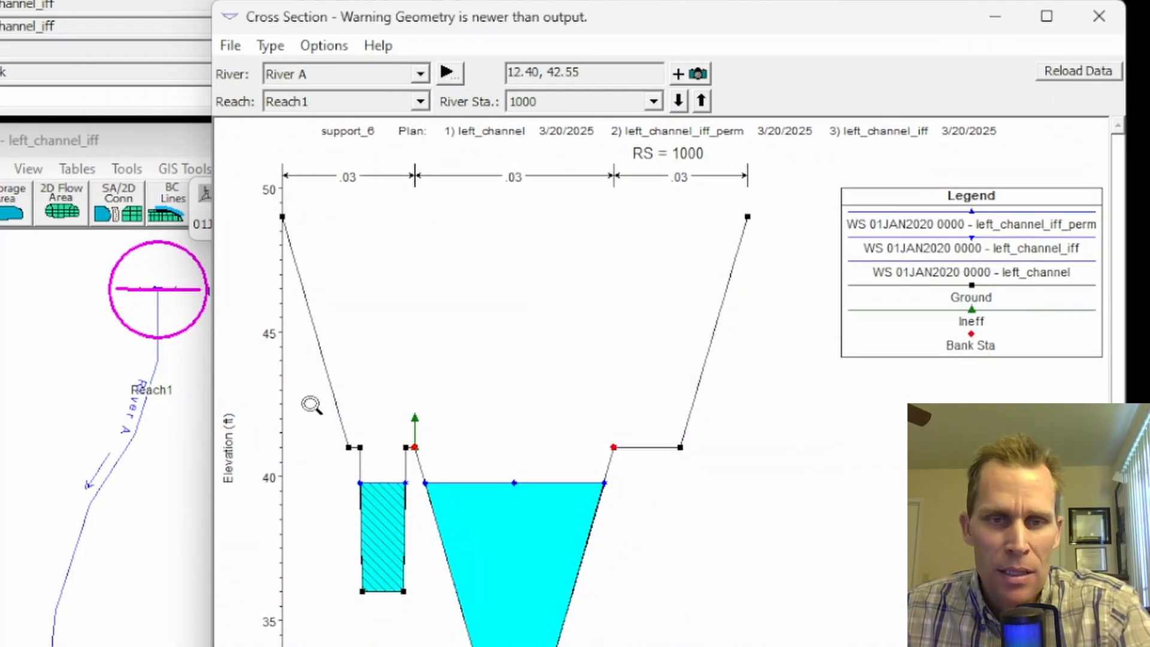
drag(313, 385, 490, 506)
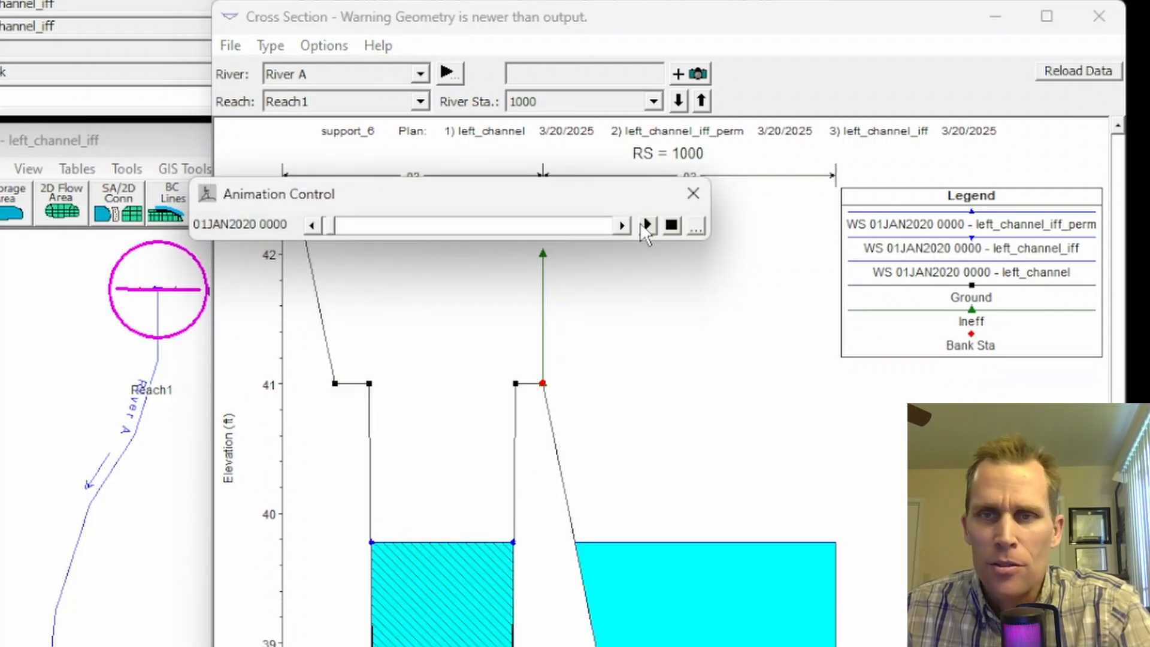
click(622, 225)
click(623, 224)
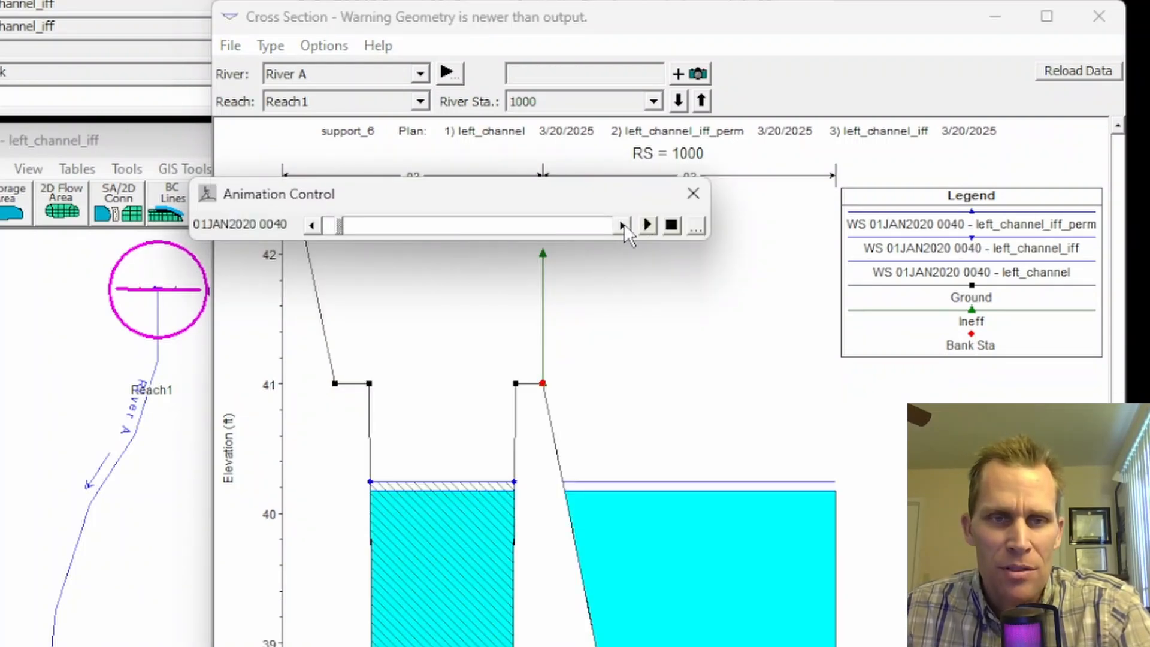
click(623, 224)
click(314, 224)
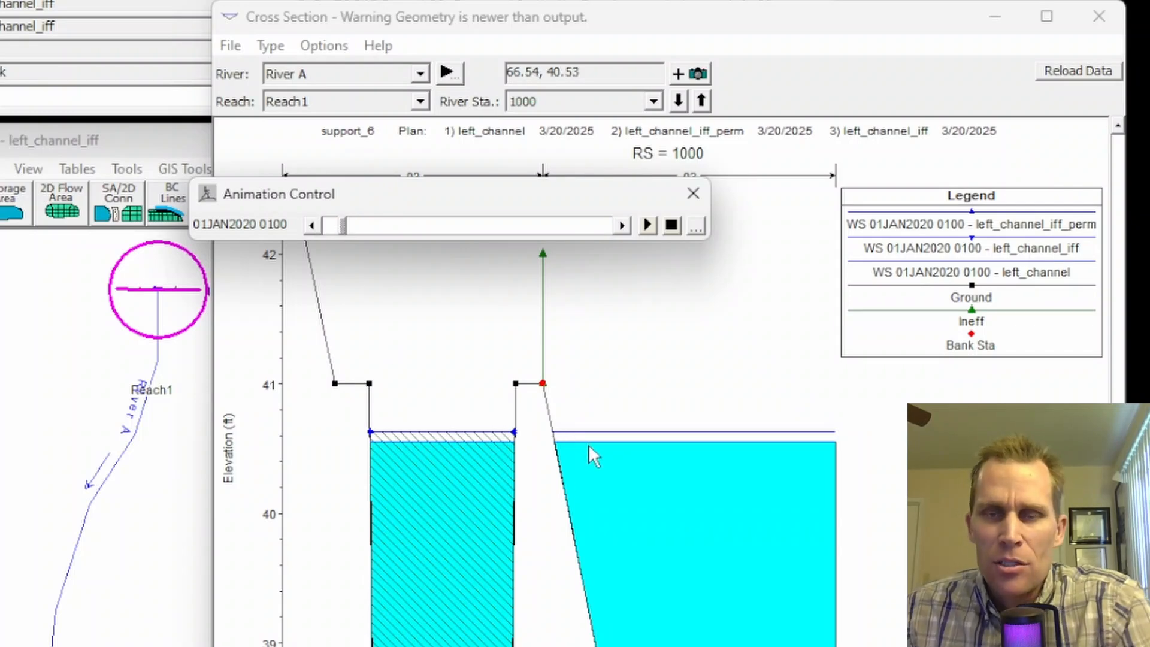
click(726, 456)
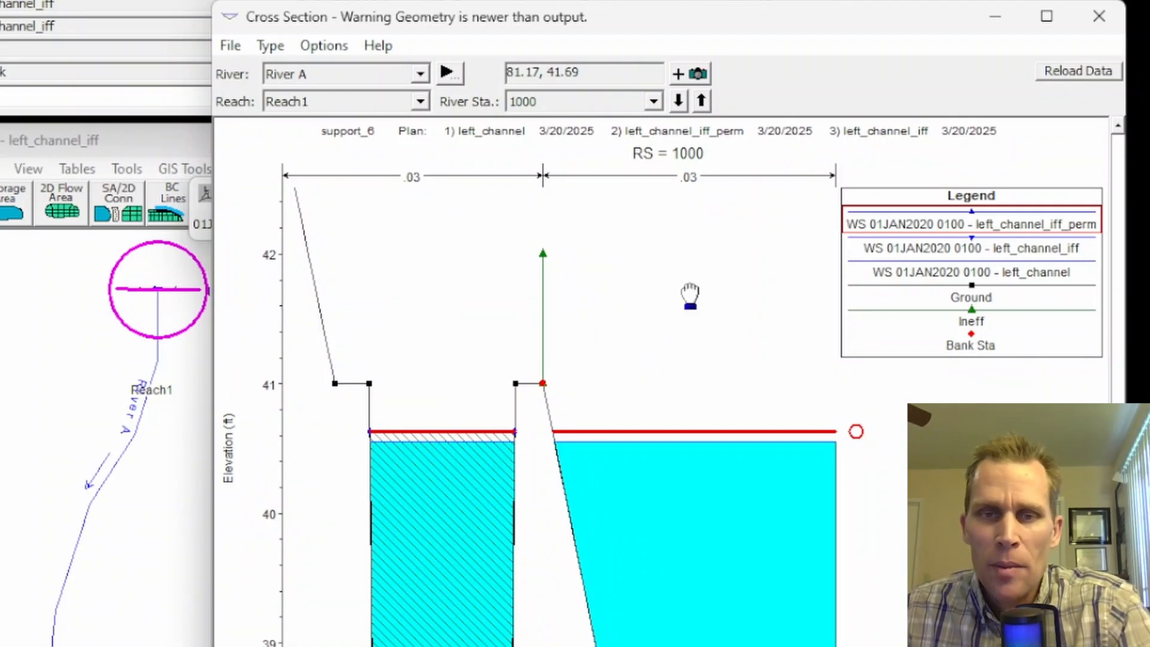
- Advance the animation to 01JAN2020 0300 to examine the water surfaces against the ineffective flow area's trigger elevation
drag(688, 298, 675, 451)
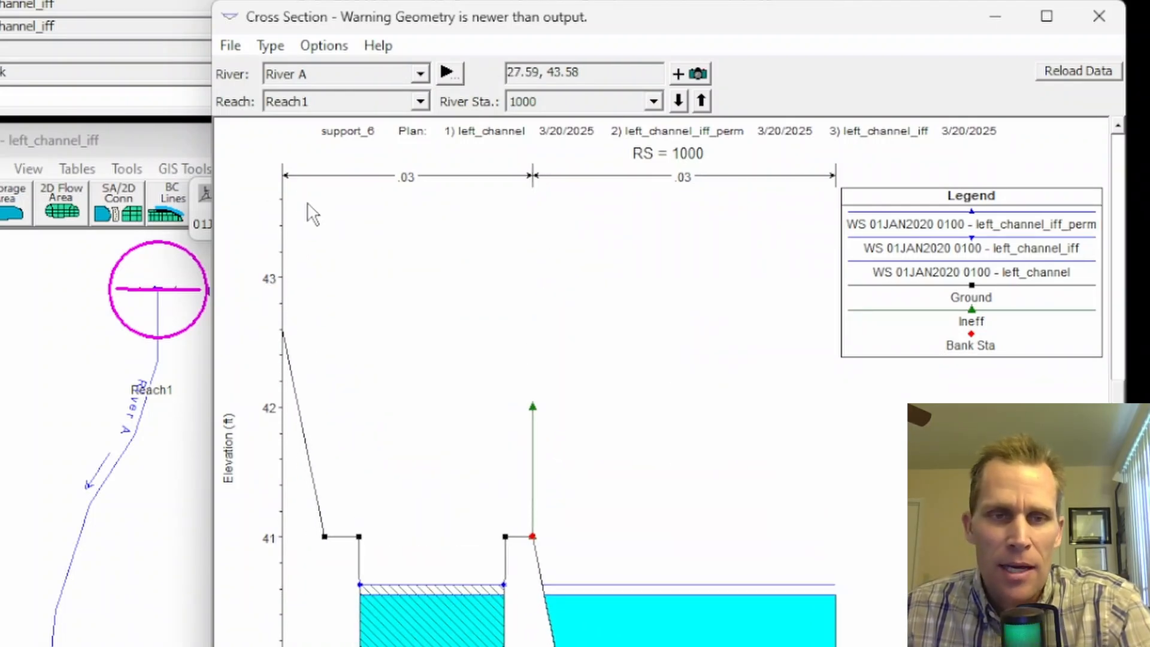
click(203, 218)
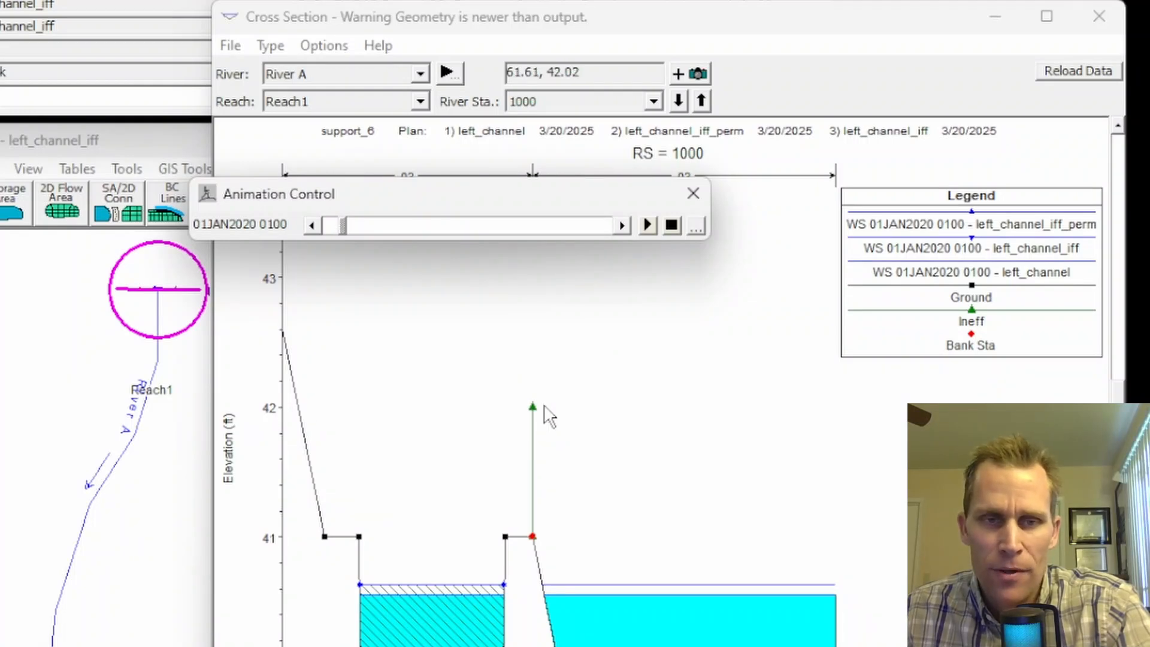
click(621, 225)
click(621, 226)
click(621, 225)
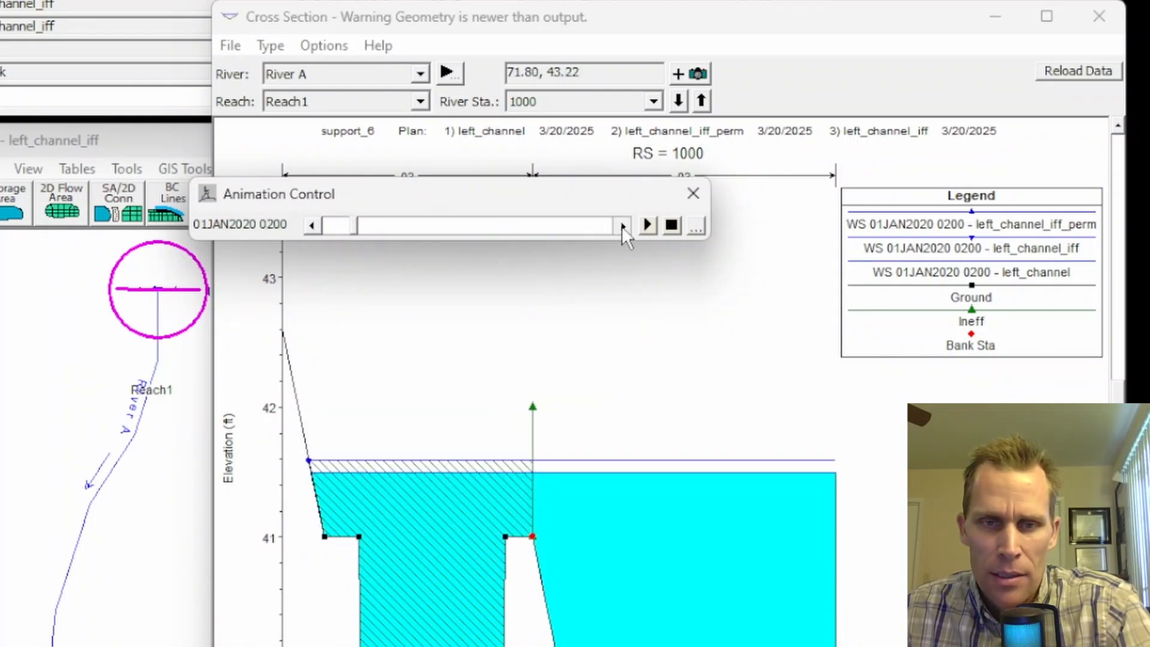
click(622, 225)
click(621, 225)
click(621, 225)
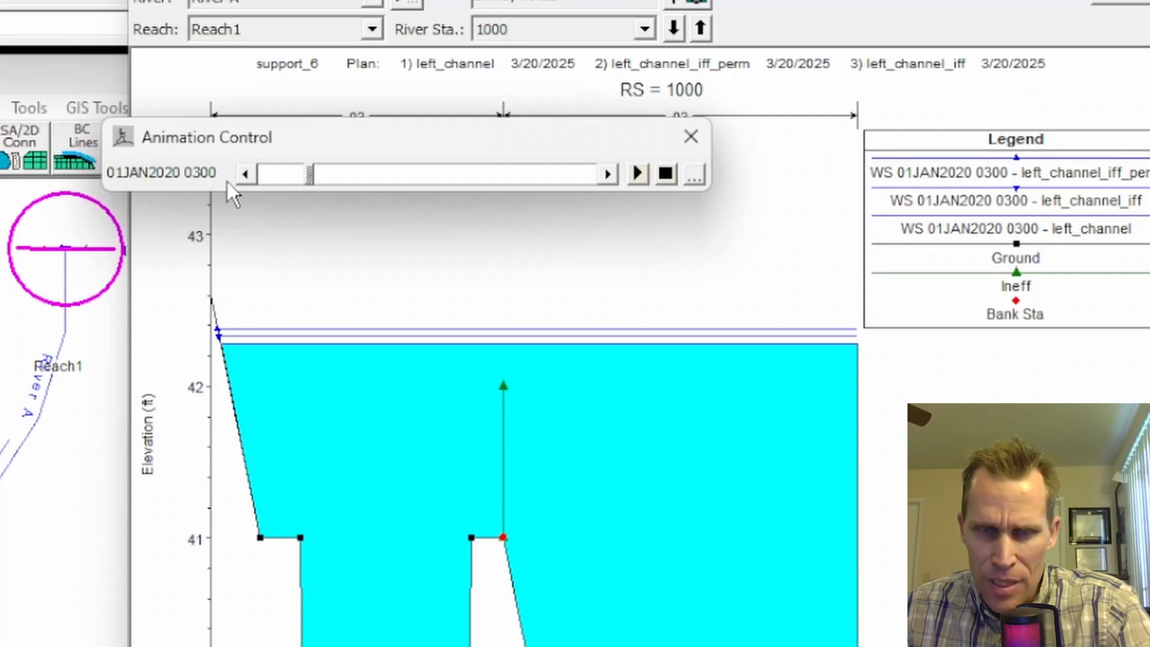
- Zoom in on the 0300 water surfaces and highlight the left_channel_iff_perm and left_channel_iff profiles in turn
right_click(510, 275)
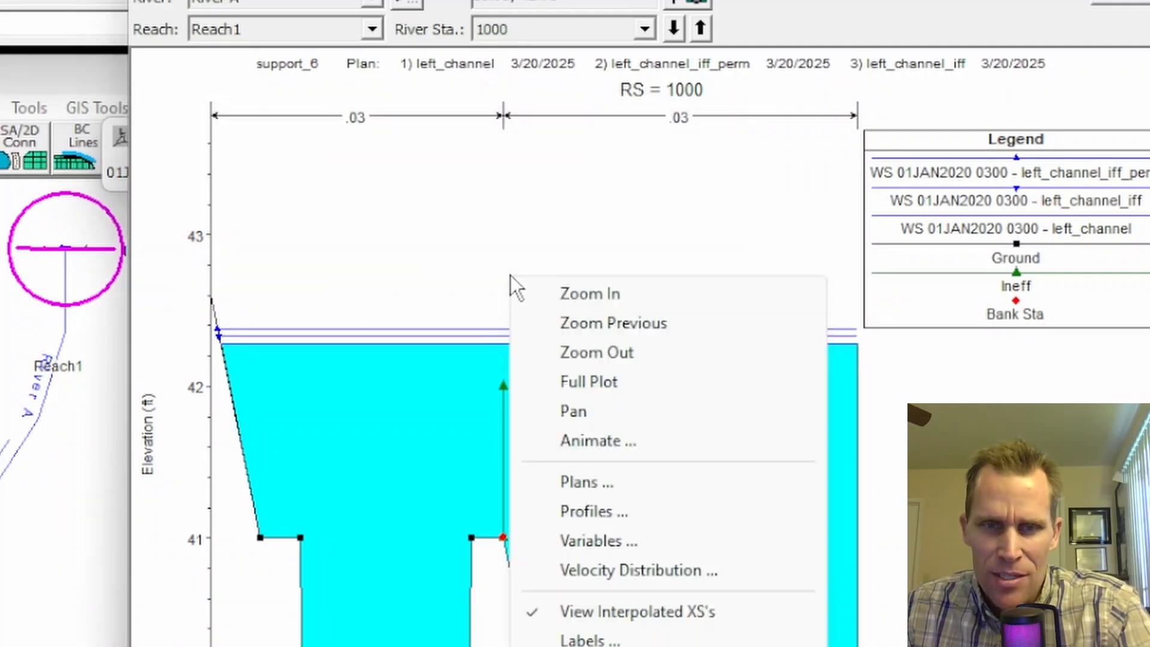
click(554, 293)
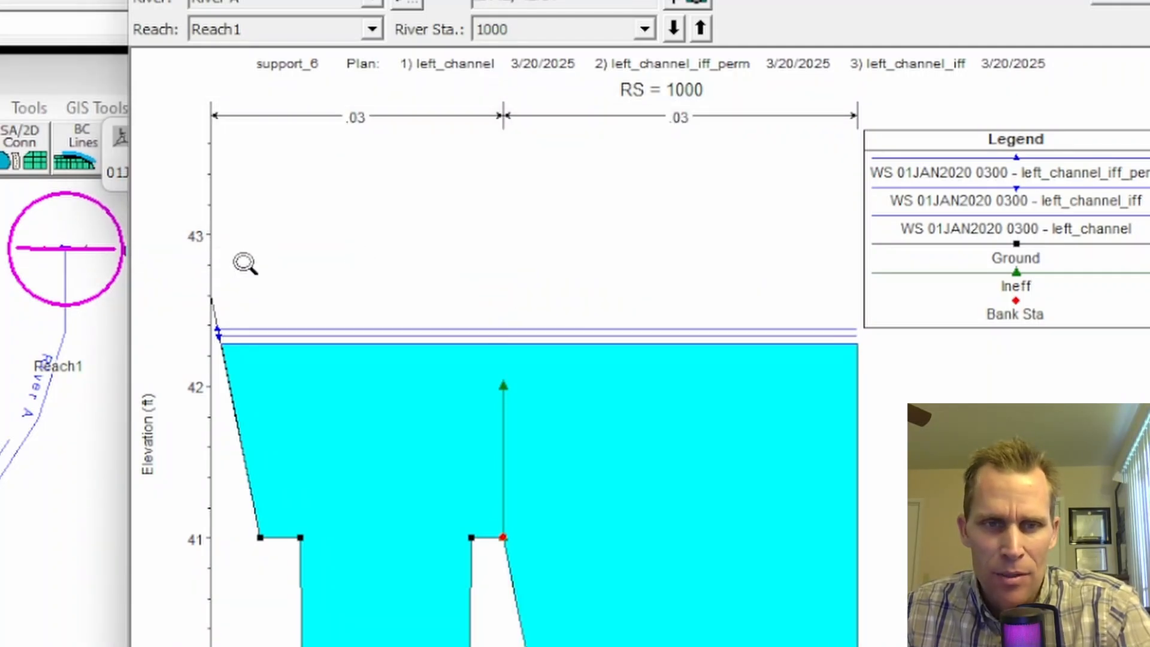
drag(246, 262, 716, 486)
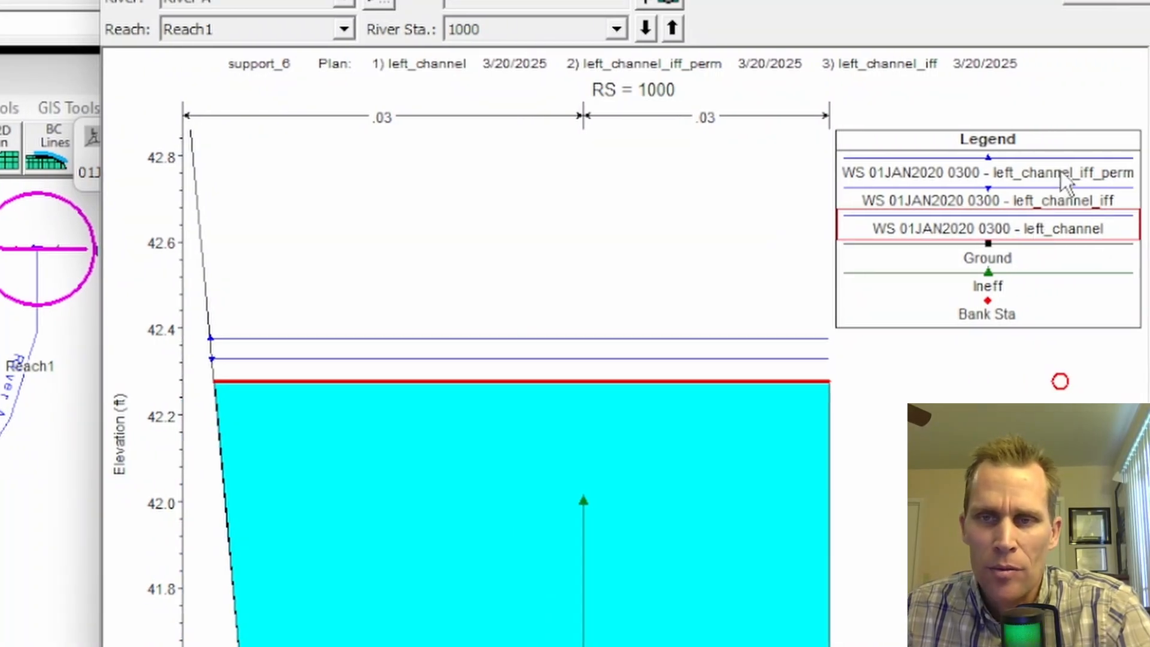
click(1061, 170)
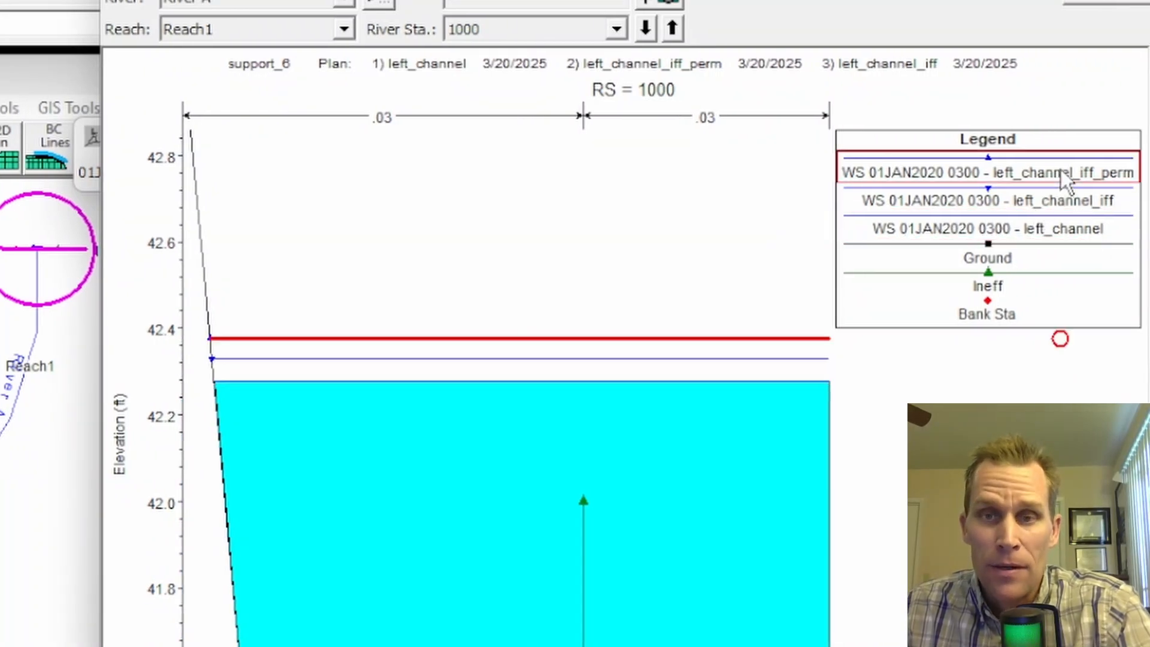
click(1042, 201)
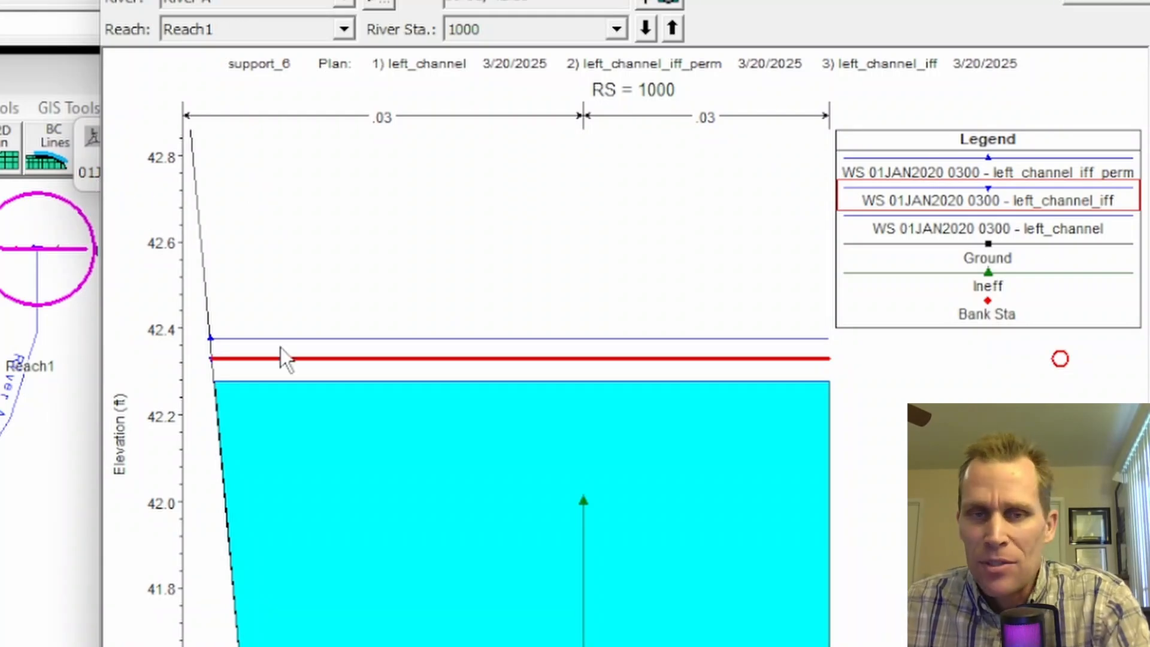
- Advance the animation to 01JAN2020 0340 and widen the plot view around the water surfaces
click(83, 170)
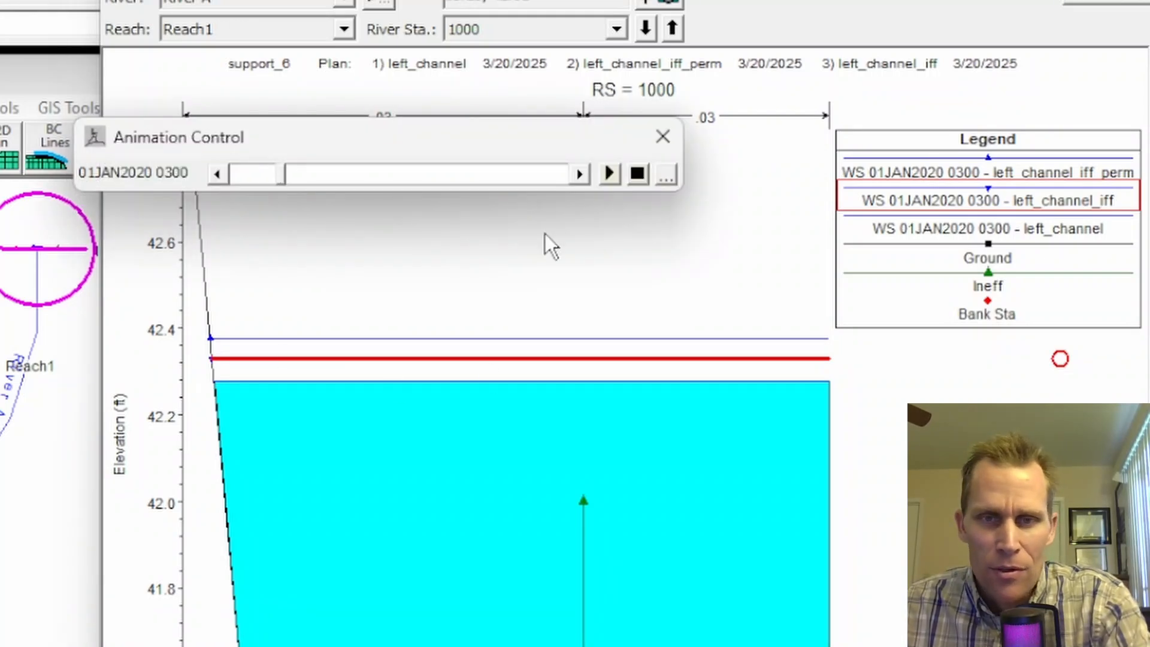
click(579, 173)
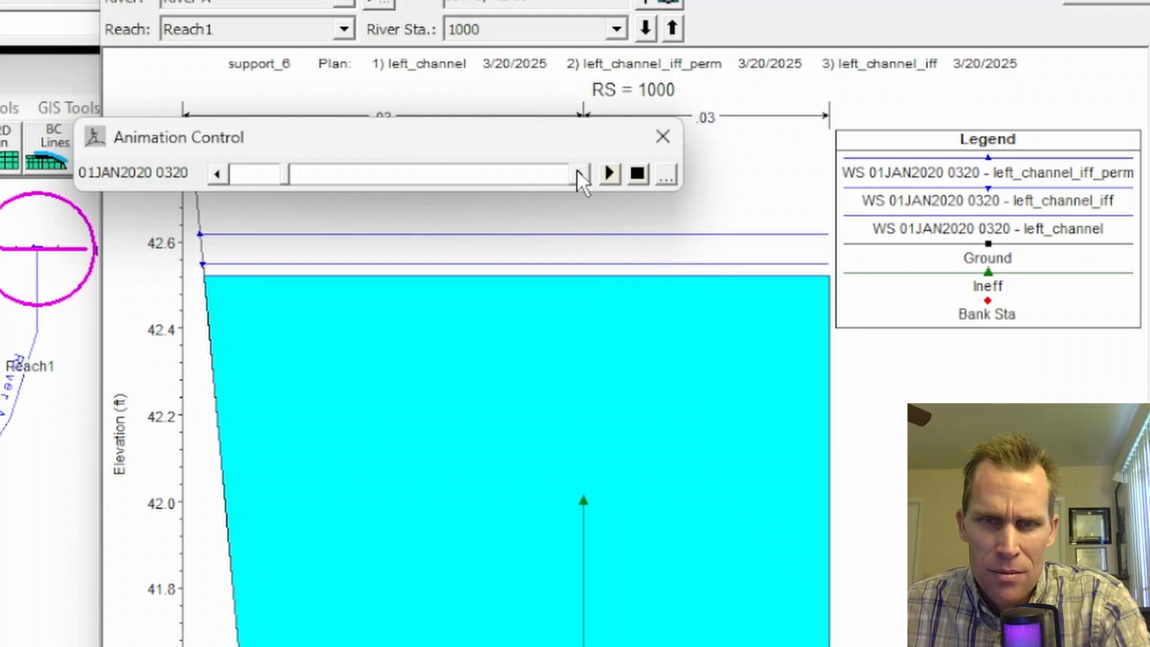
click(579, 174)
click(613, 371)
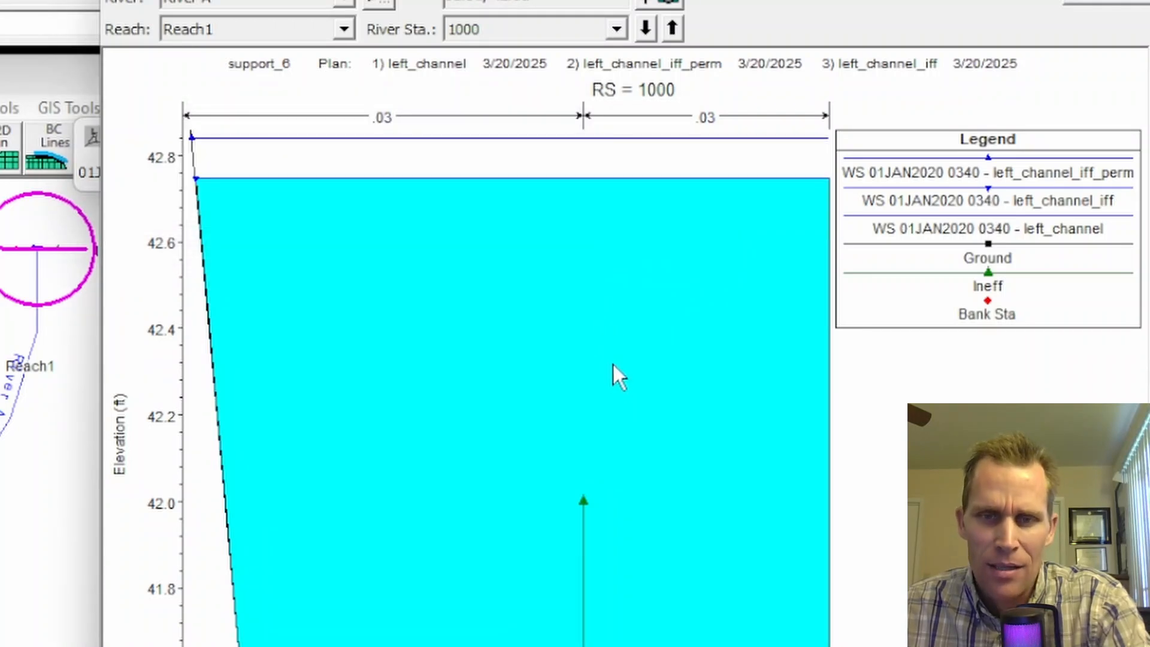
right_click(612, 362)
click(665, 2)
click(85, 177)
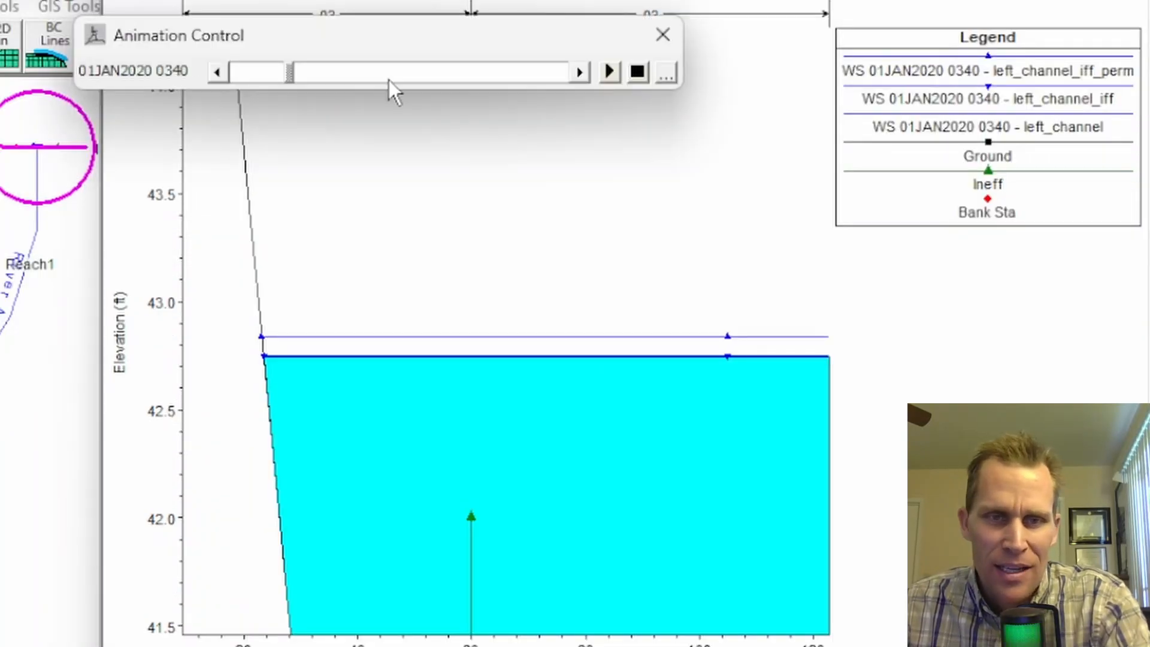
- Step the animation back to 01JAN2020 0220 to examine the water surfaces below the ineffective flow elevation
click(217, 72)
click(217, 72)
click(217, 71)
click(217, 72)
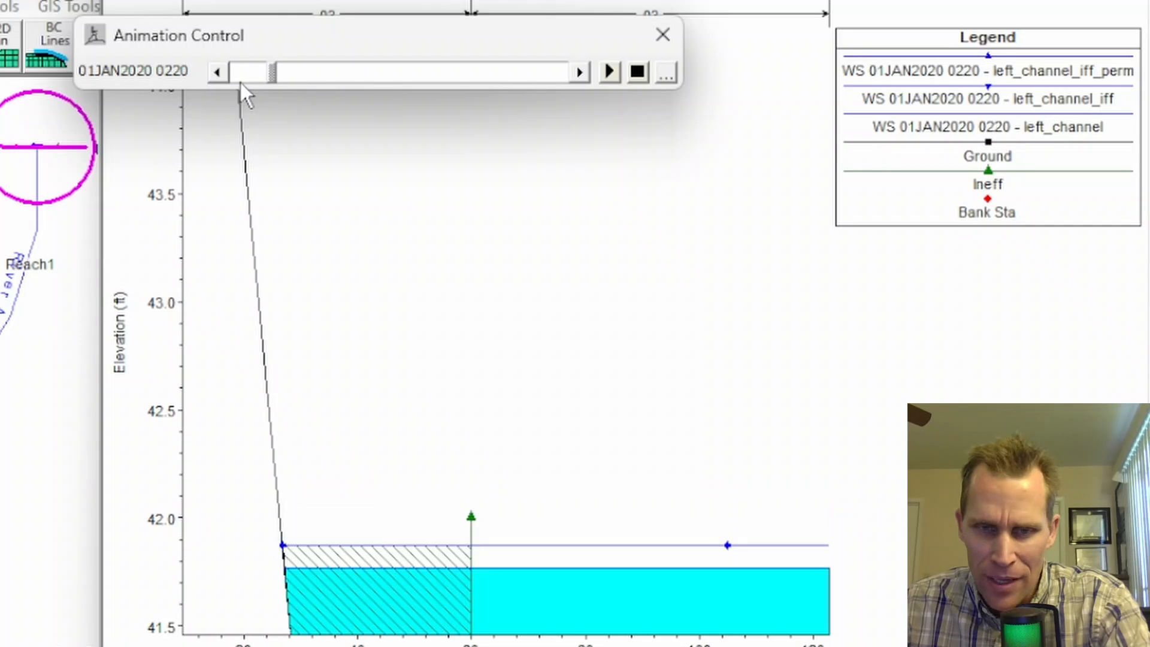
- Step the animation forward to 01JAN2020 0400 to compare how the three plans' water surfaces change
click(579, 72)
click(580, 71)
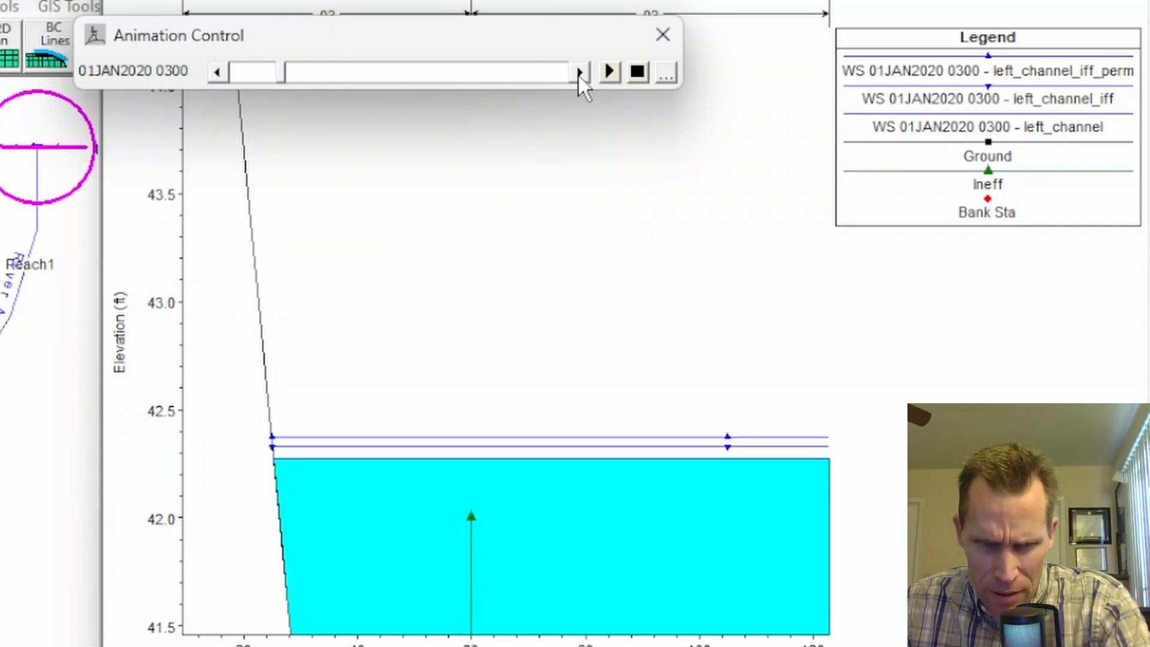
click(579, 72)
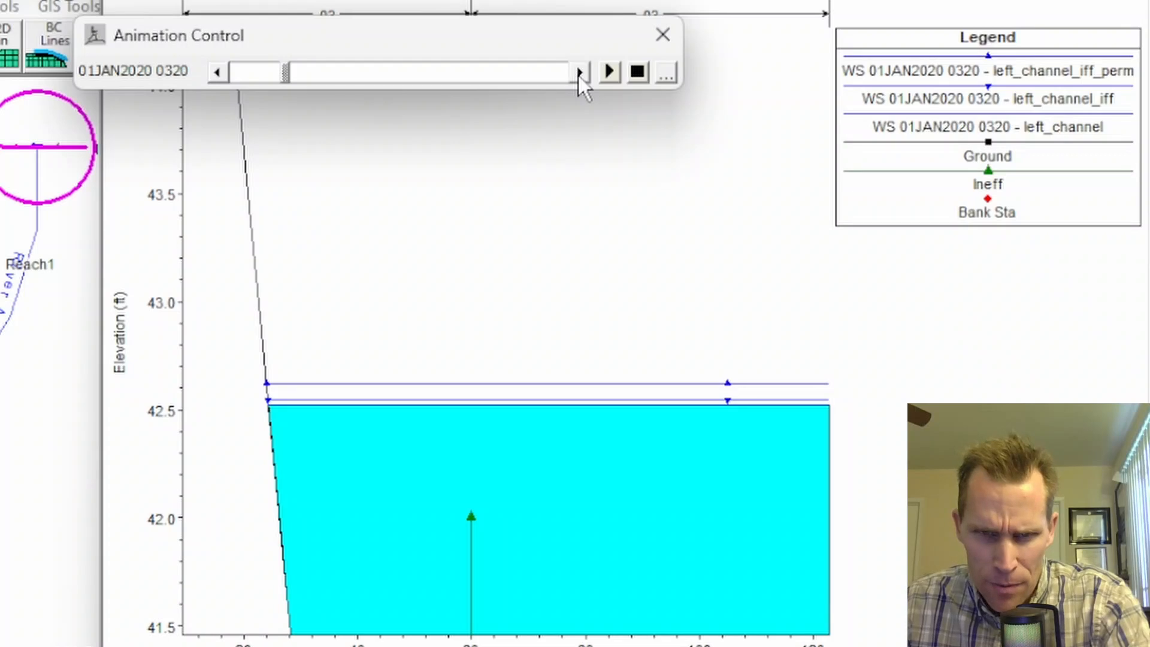
click(579, 72)
click(580, 72)
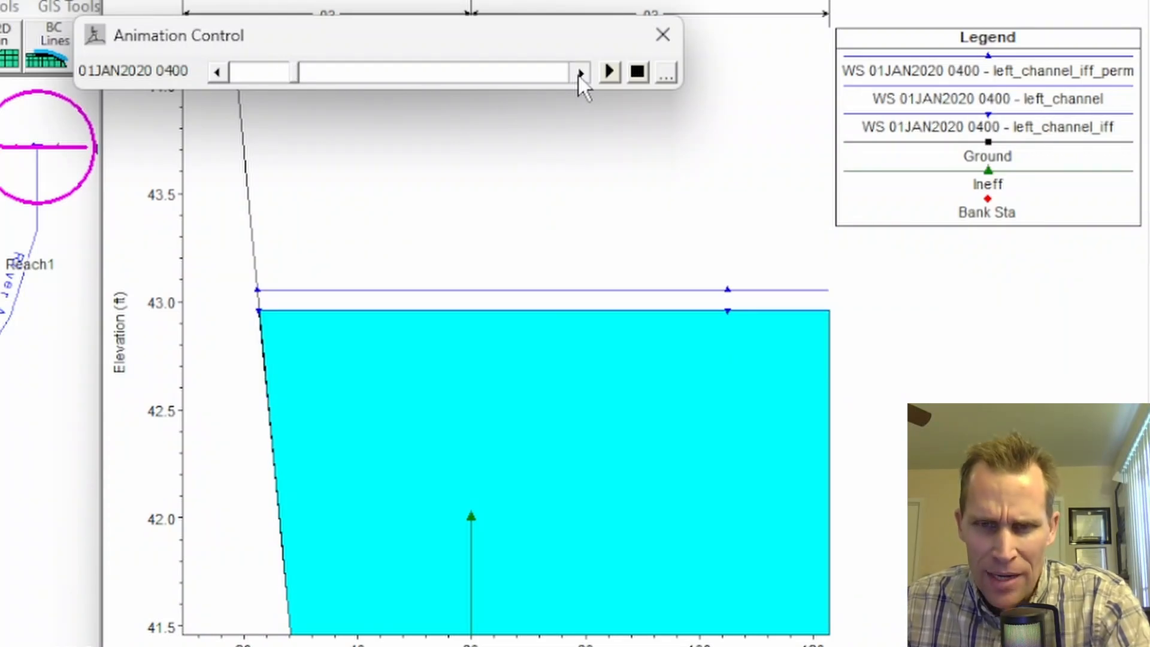
- Highlight the left_channel_iff, left_channel and left_channel_iff_perm water surfaces in turn at 0400 and examine the left channel below them
click(1019, 129)
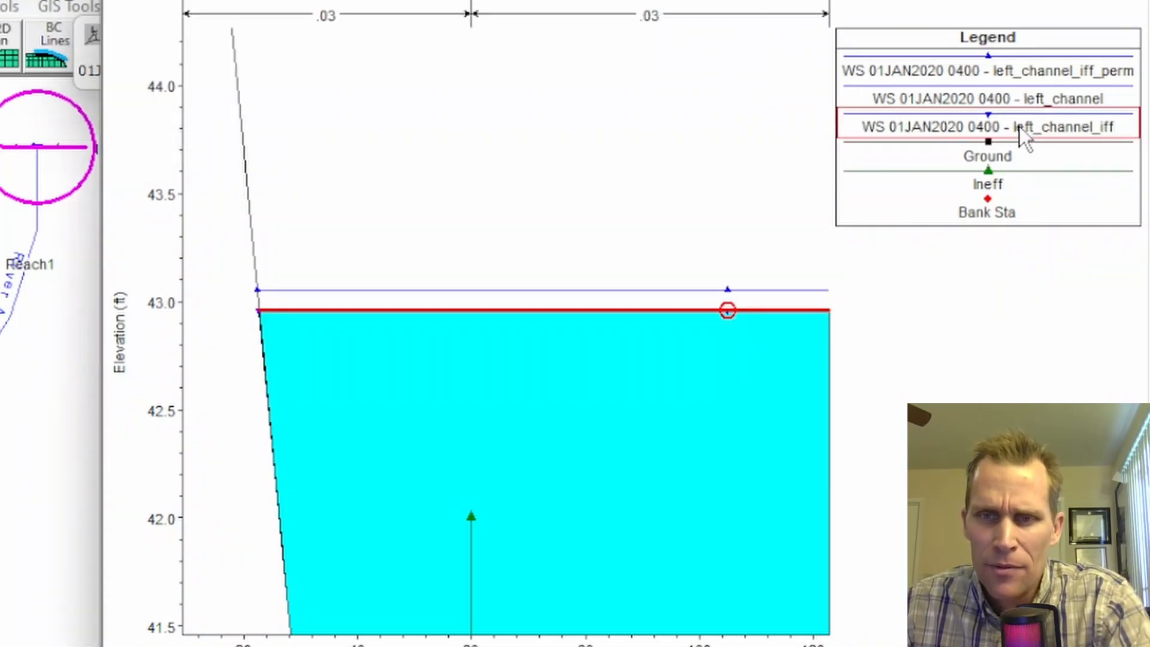
click(1030, 103)
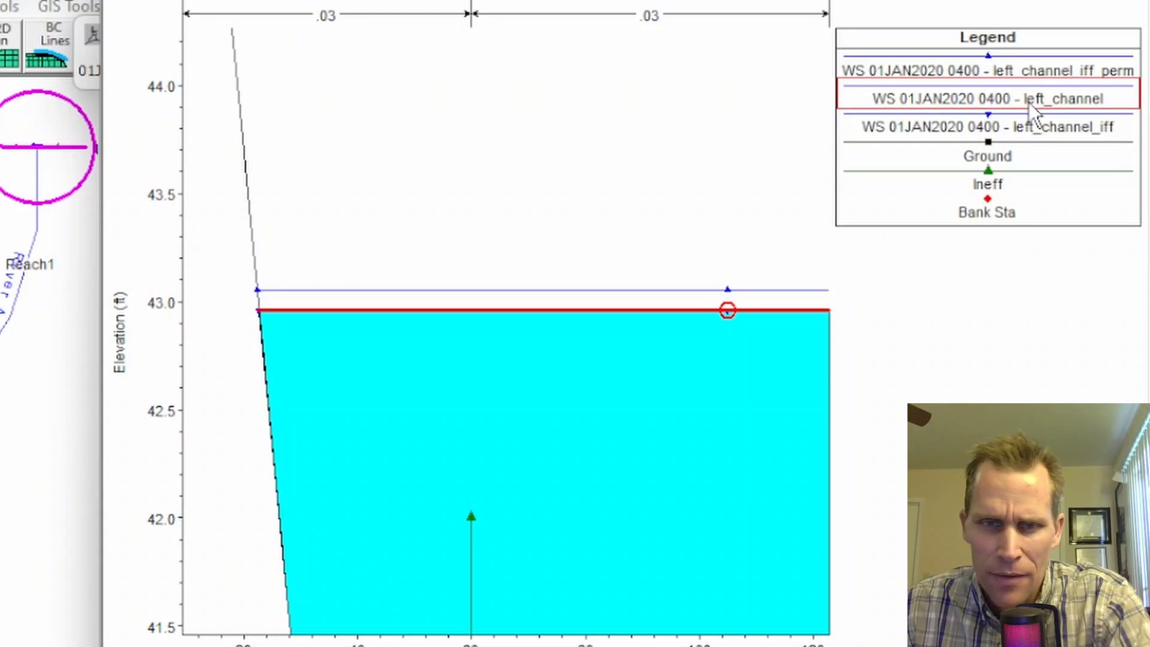
click(1026, 72)
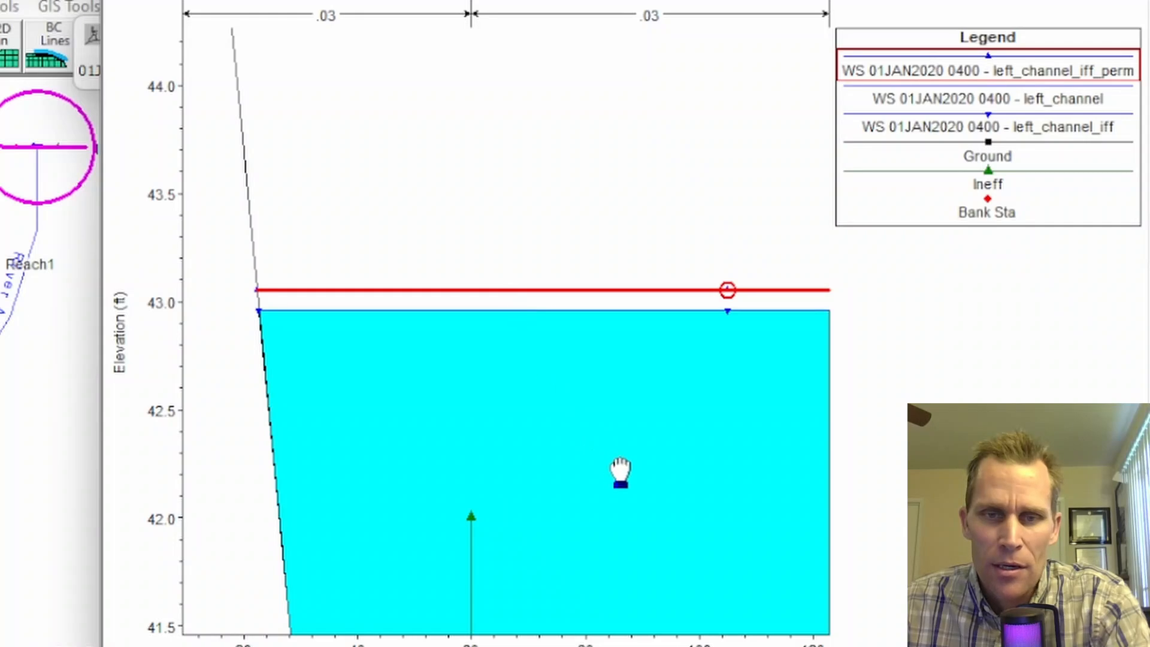
drag(620, 473, 611, 297)
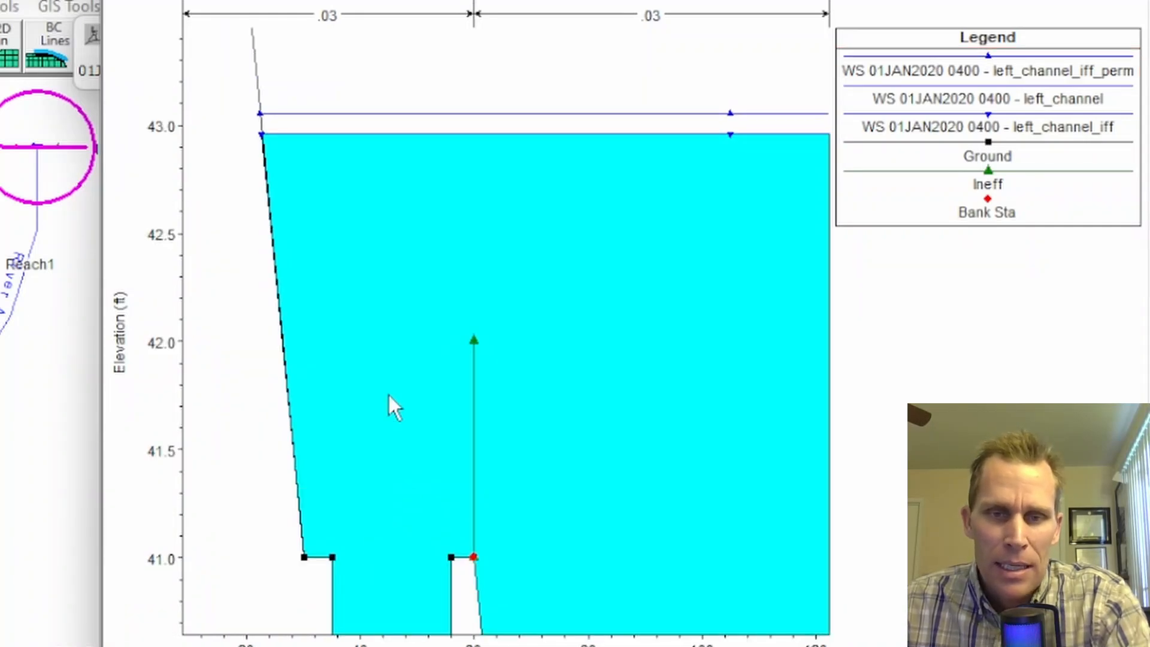